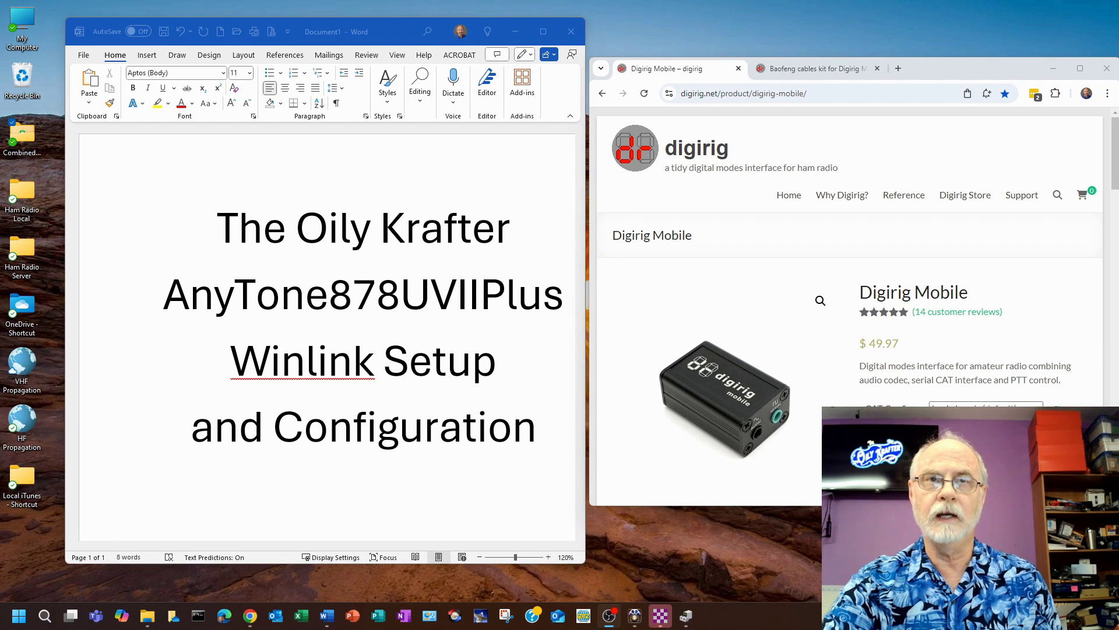
View the Baofeng cables kit product page on the Digirig site and minimize the browser window.
{"action": "mouse_move", "coordinate": [1012, 76]}
{"action": "left_mouse_down"}
{"action": "mouse_move", "coordinate": [959, 74]}
{"action": "mouse_move", "coordinate": [996, 71]}
{"action": "left_mouse_up"}
{"action": "left_click", "coordinate": [805, 68]}
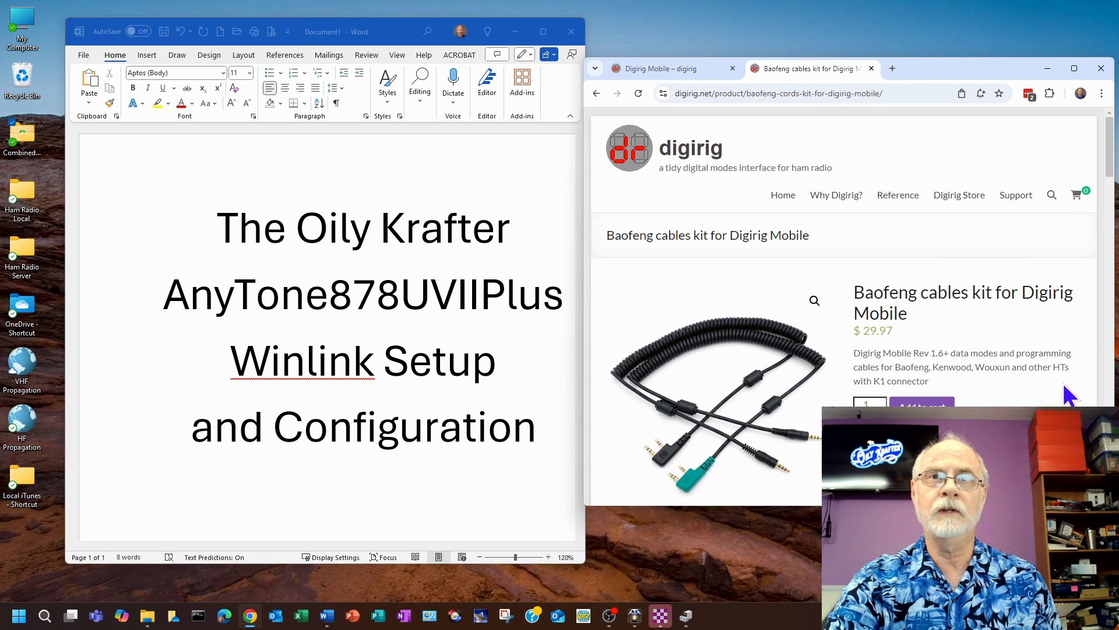
{"action": "scroll", "coordinate": [1065, 377], "scroll_direction": "down", "scroll_amount": 1}
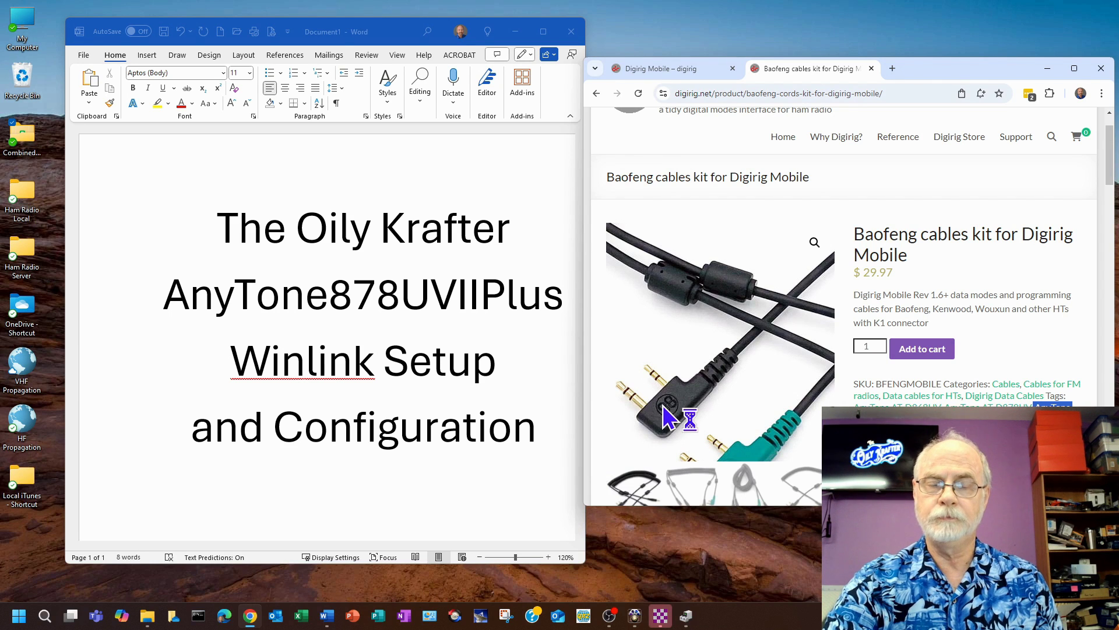
{"action": "left_click", "coordinate": [1047, 68]}
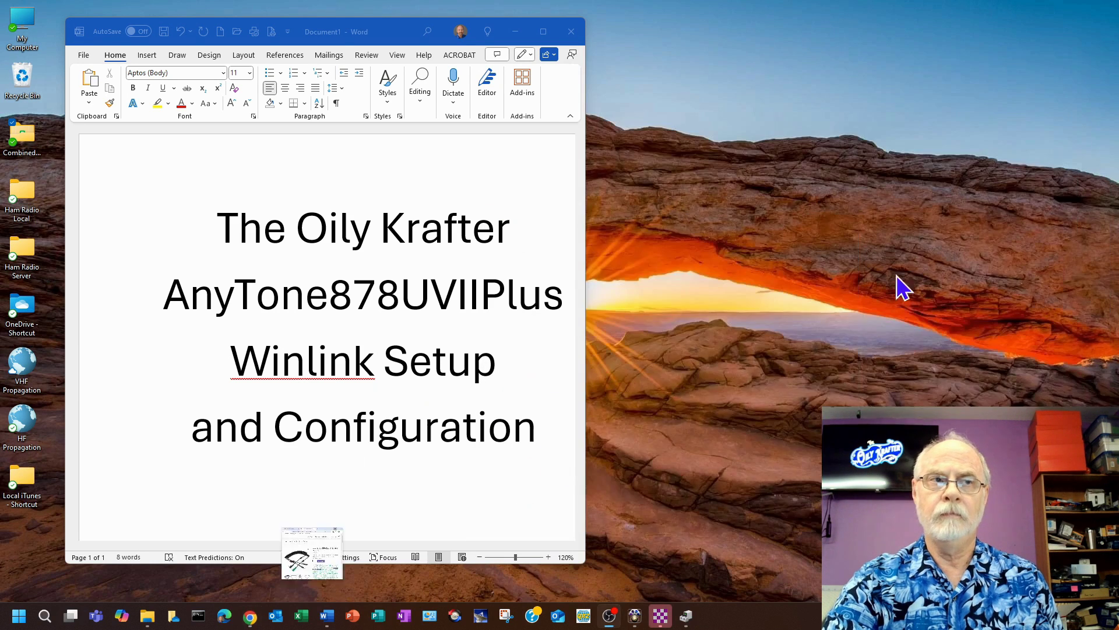
Bring up Device Manager and check the COM port assigned to the Silicon Labs CP210x USB to UART Bridge.
{"action": "left_click", "coordinate": [685, 619]}
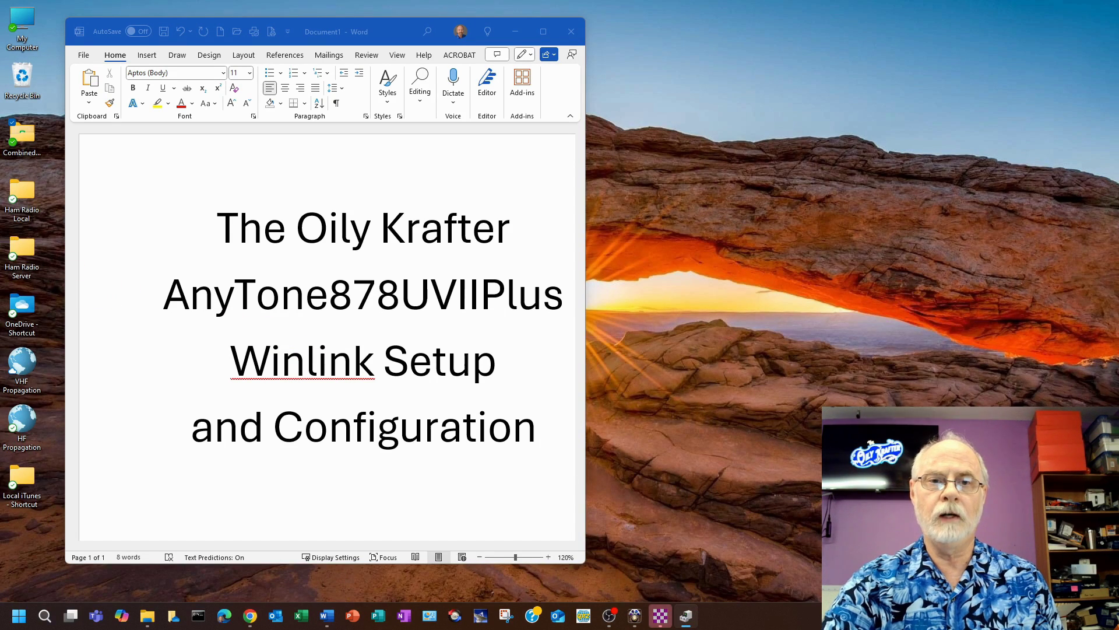
{"action": "left_click_drag", "start_coordinate": [30, 168], "coordinate": [886, 119]}
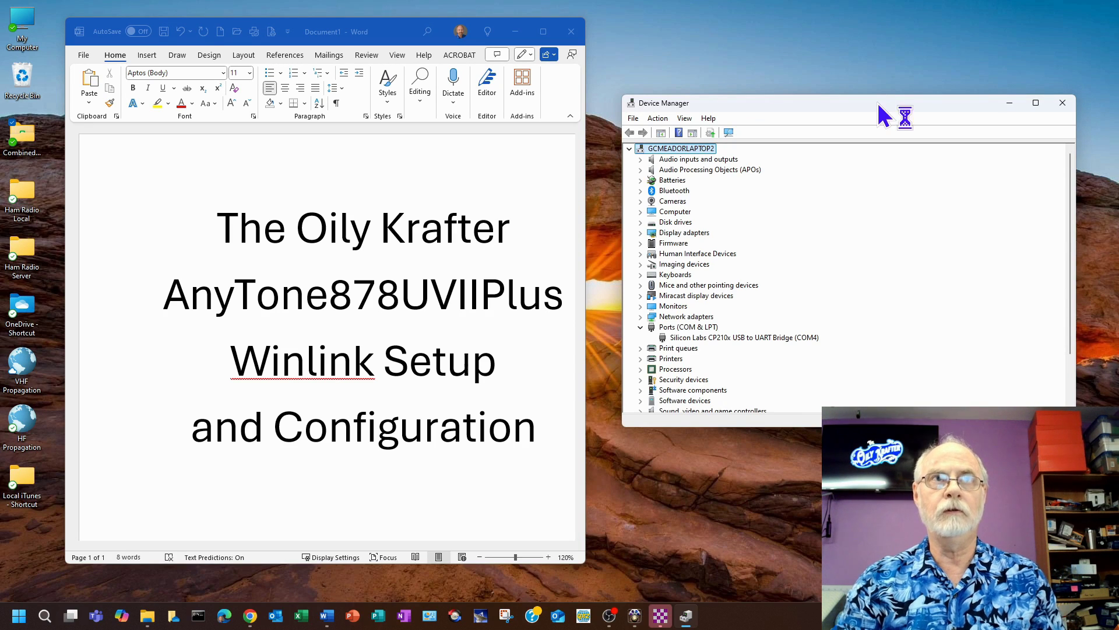
{"action": "left_click", "coordinate": [769, 340]}
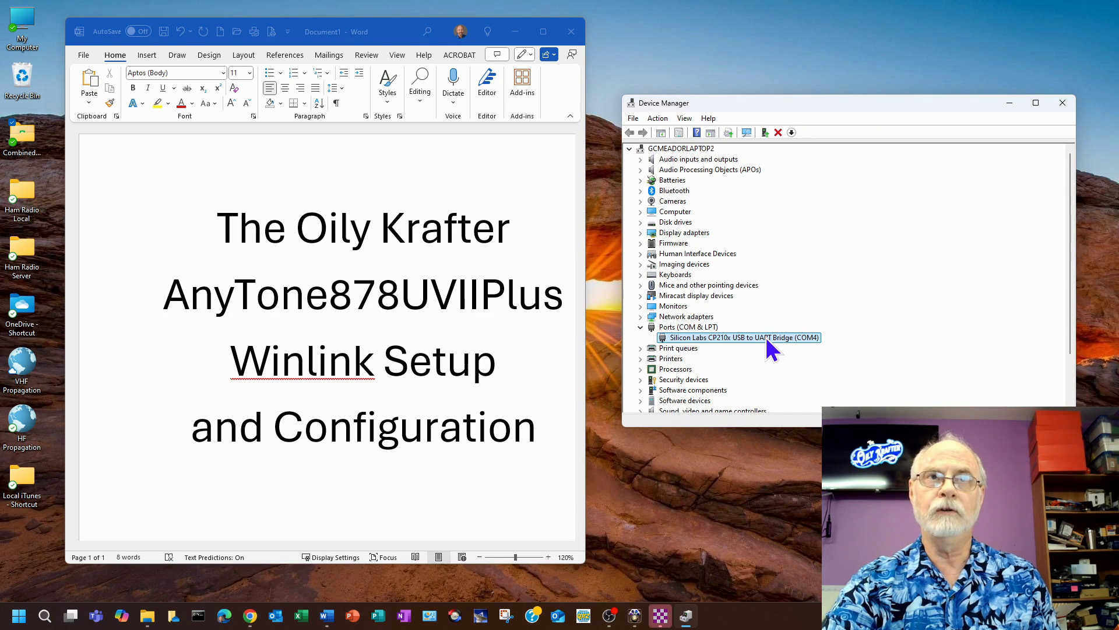
{"action": "key", "text": "Return"}
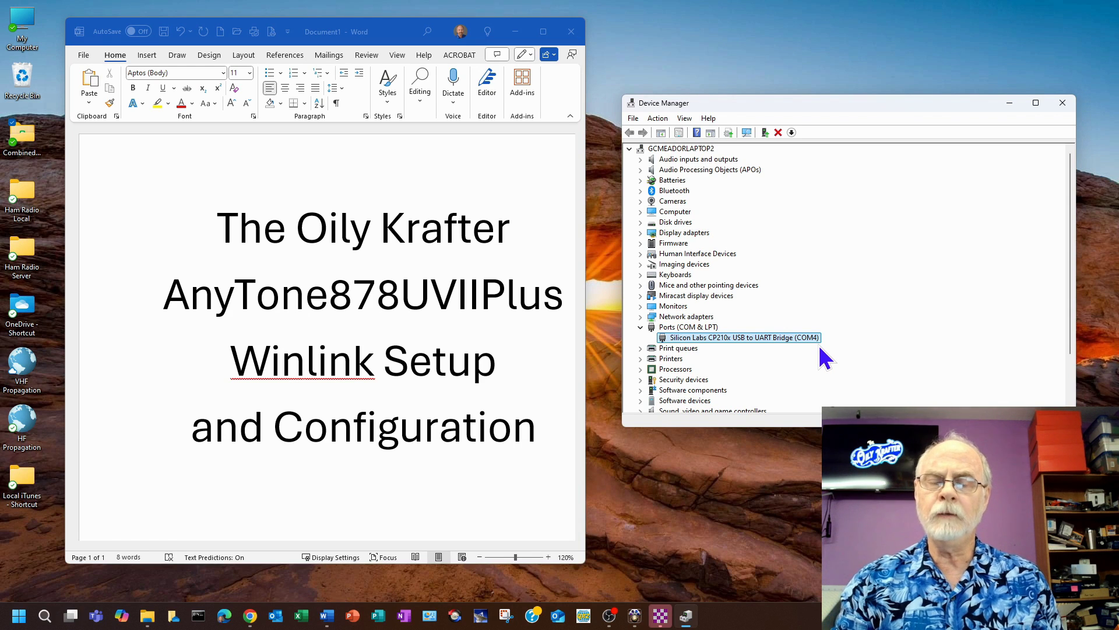
{"action": "key", "text": "Return"}
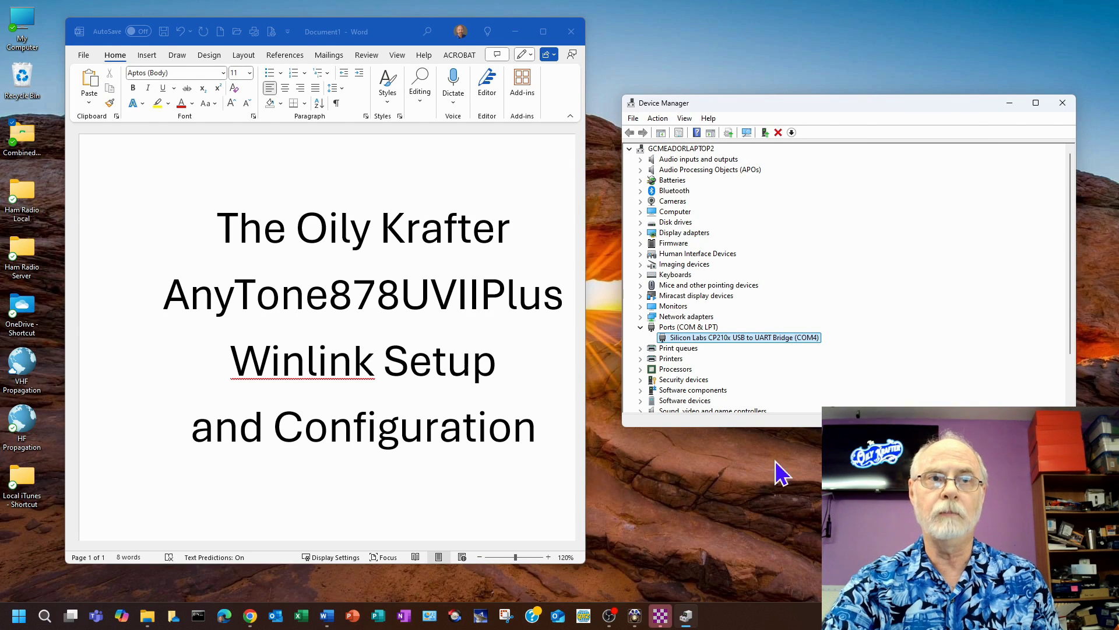
Open Device Manager through a Windows search for "device manager" and close the duplicate window.
{"action": "key", "text": "super+s"}
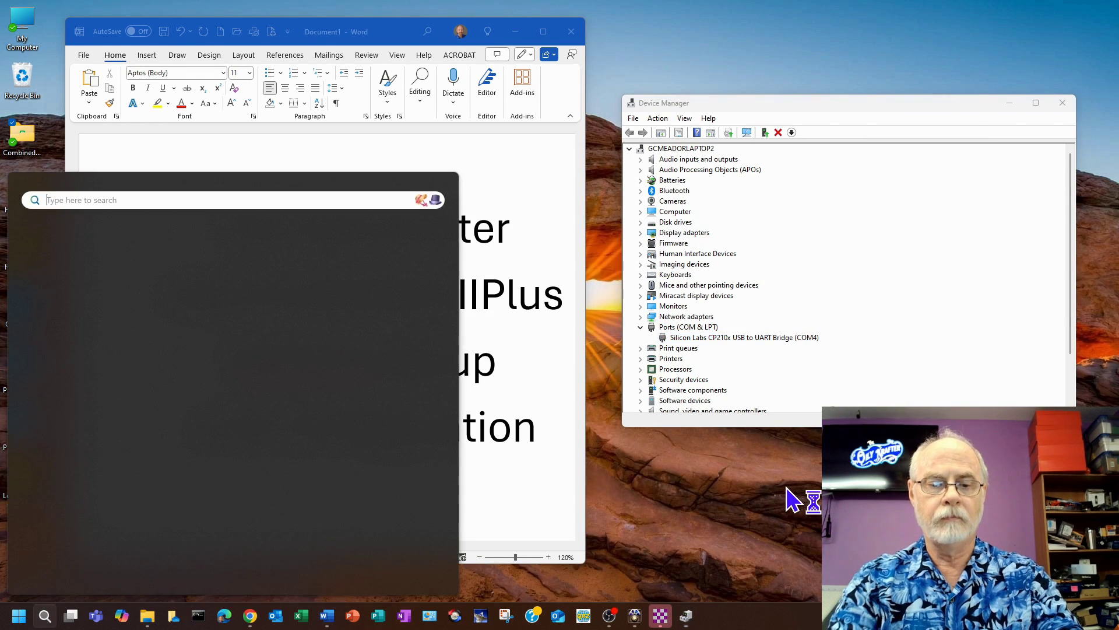
{"action": "type", "text": "device manager"}
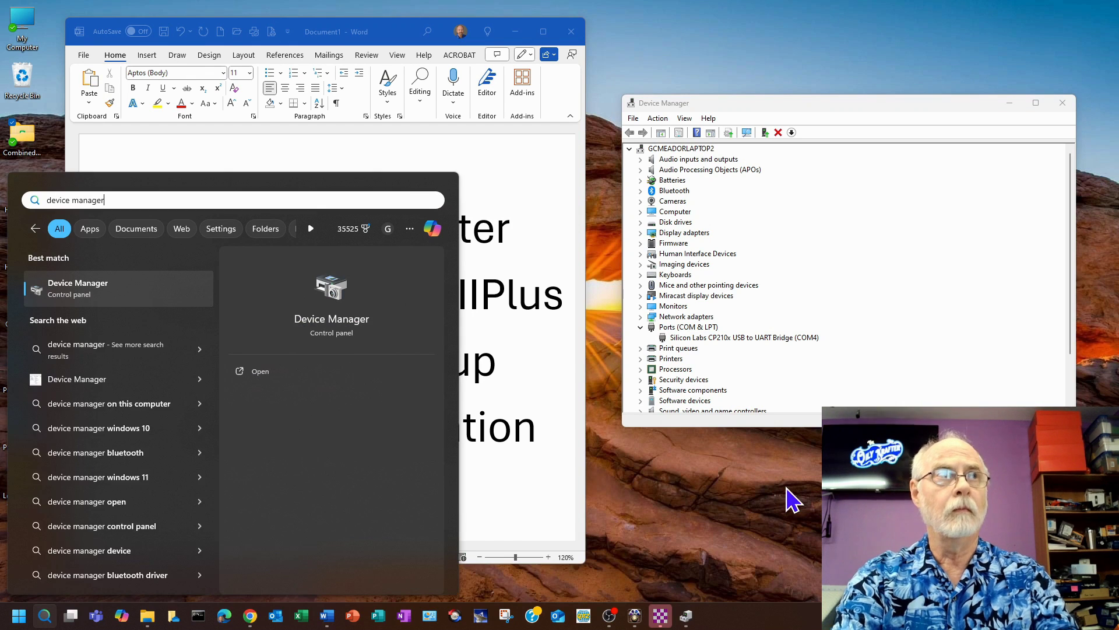
{"action": "key", "text": "Return"}
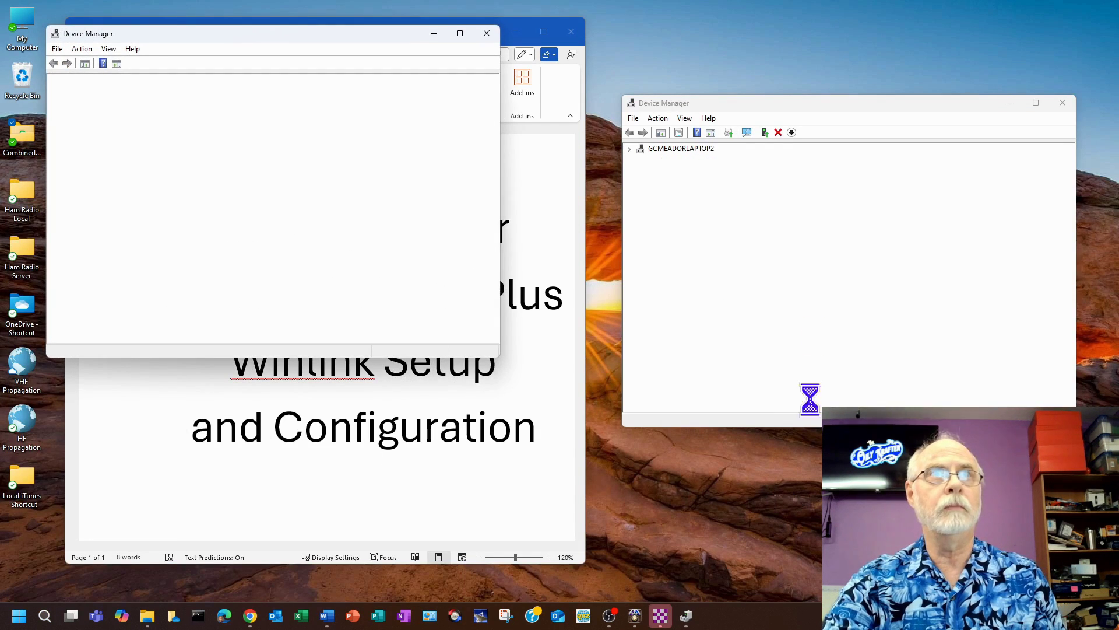
{"action": "left_click", "coordinate": [487, 33]}
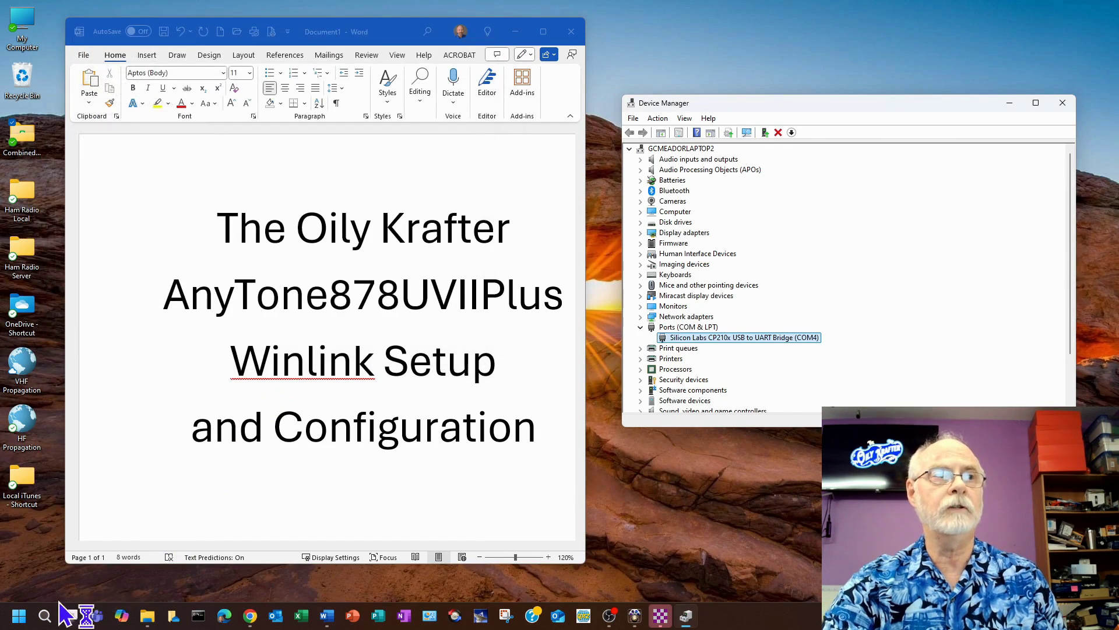
Open the Windows Sound settings through a system search and go to the input devices.
{"action": "left_click", "coordinate": [45, 615]}
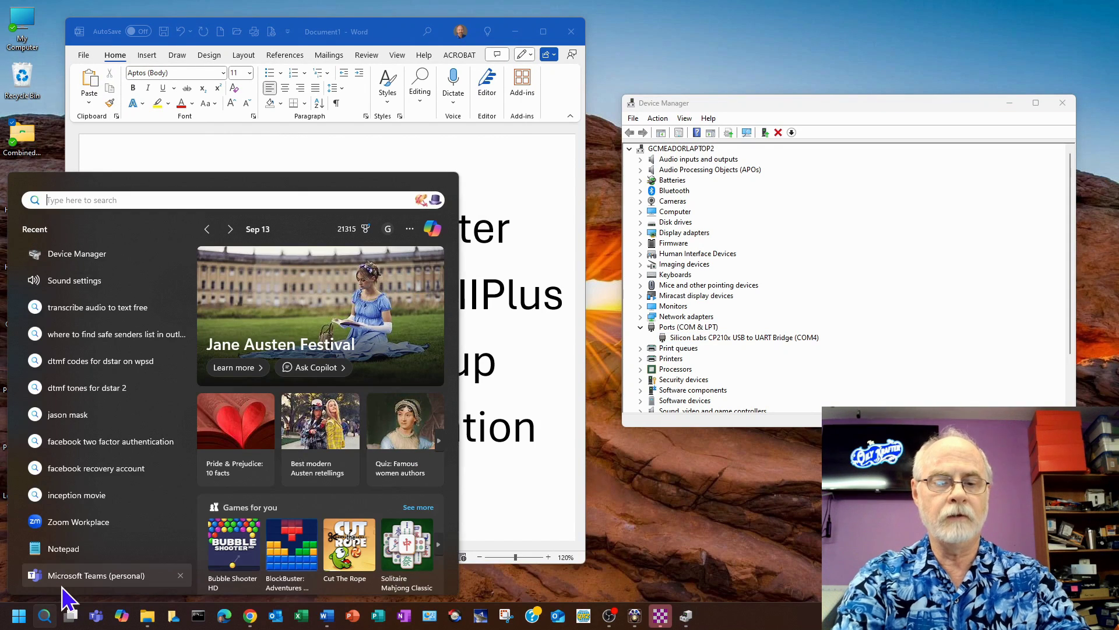
{"action": "type", "text": "sound settings"}
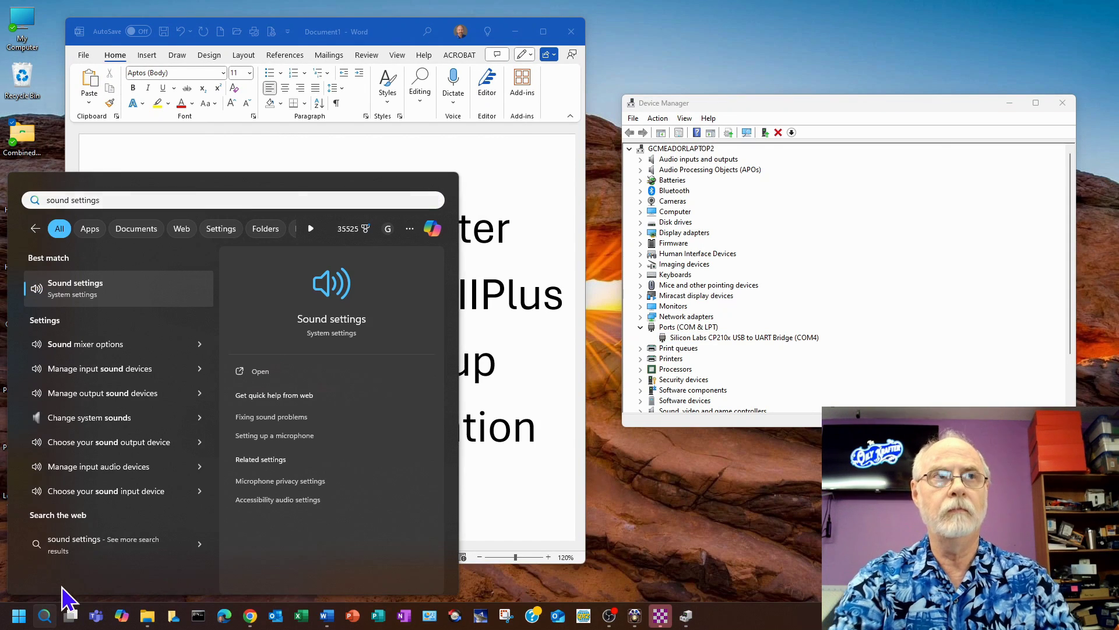
{"action": "key", "text": "Return"}
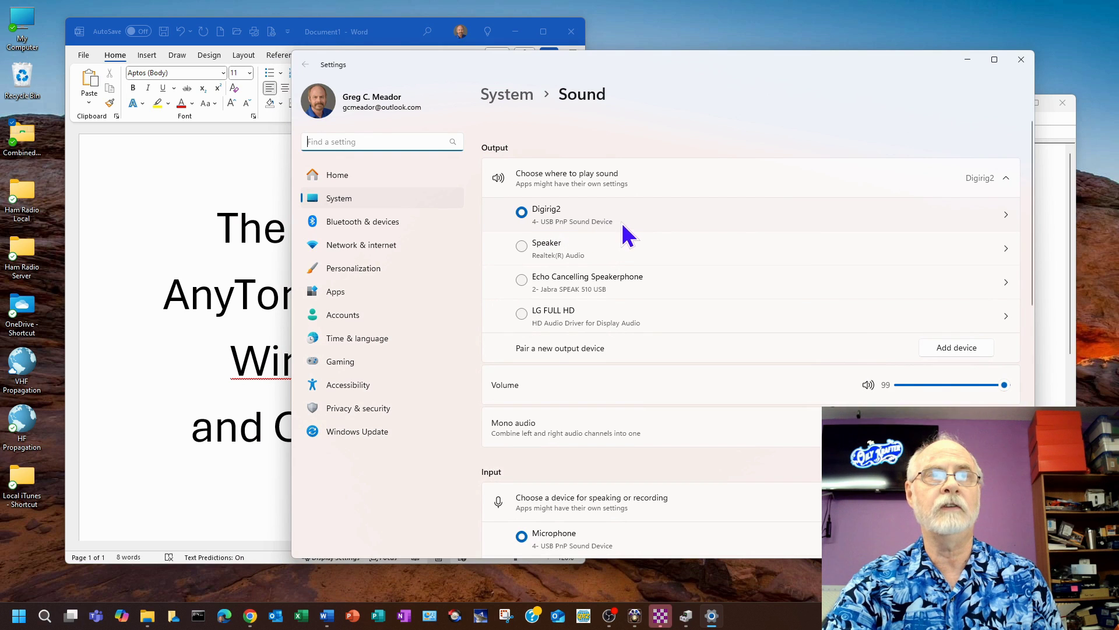
{"action": "scroll", "coordinate": [727, 227], "scroll_direction": "down", "scroll_amount": 1}
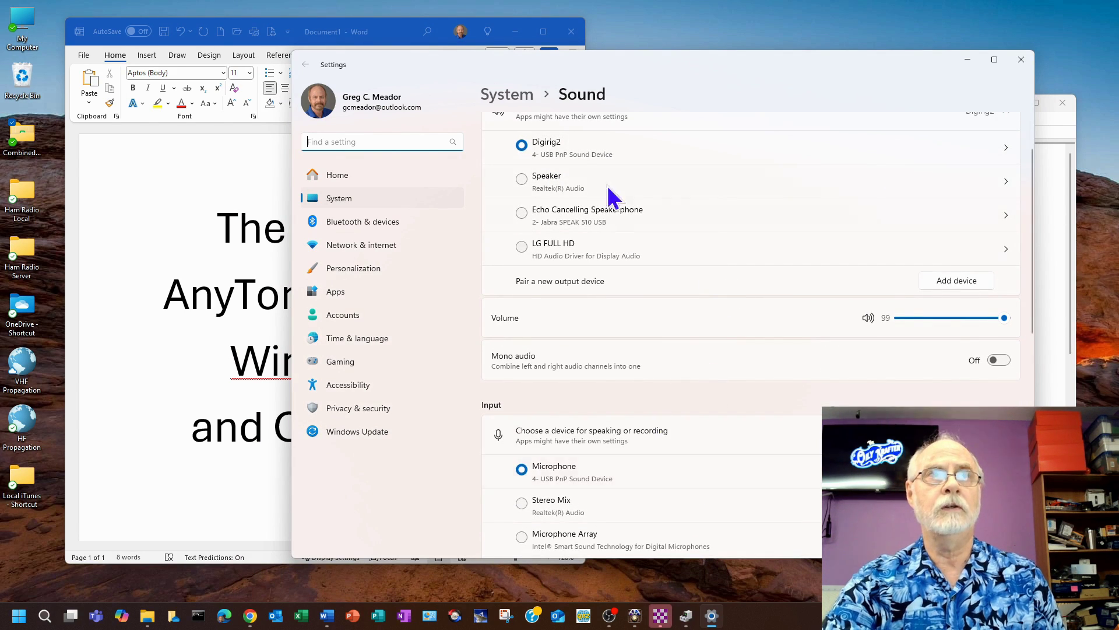
Rename the USB PnP Sound Device microphone input to Digirig2.
{"action": "left_click", "coordinate": [724, 476]}
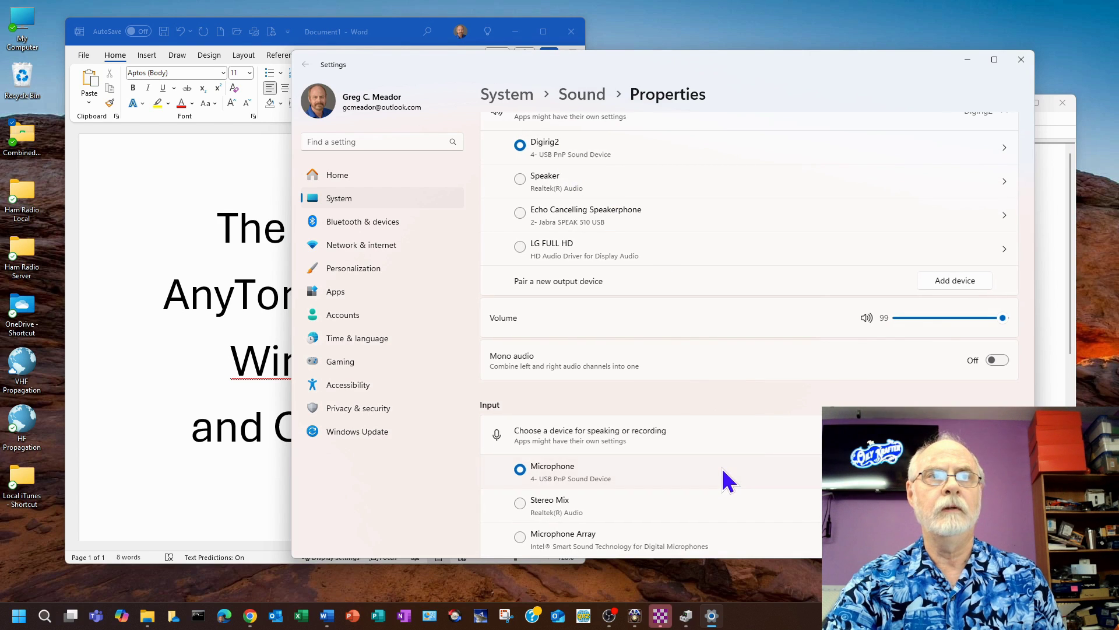
{"action": "left_click", "coordinate": [560, 158]}
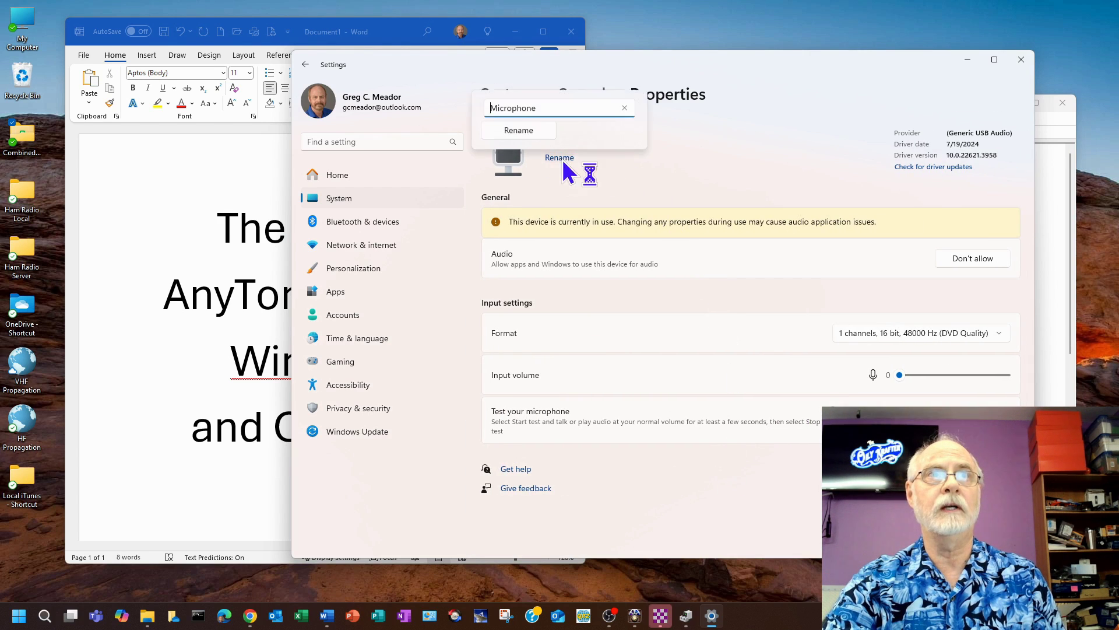
{"action": "left_click_drag", "start_coordinate": [531, 107], "coordinate": [480, 117]}
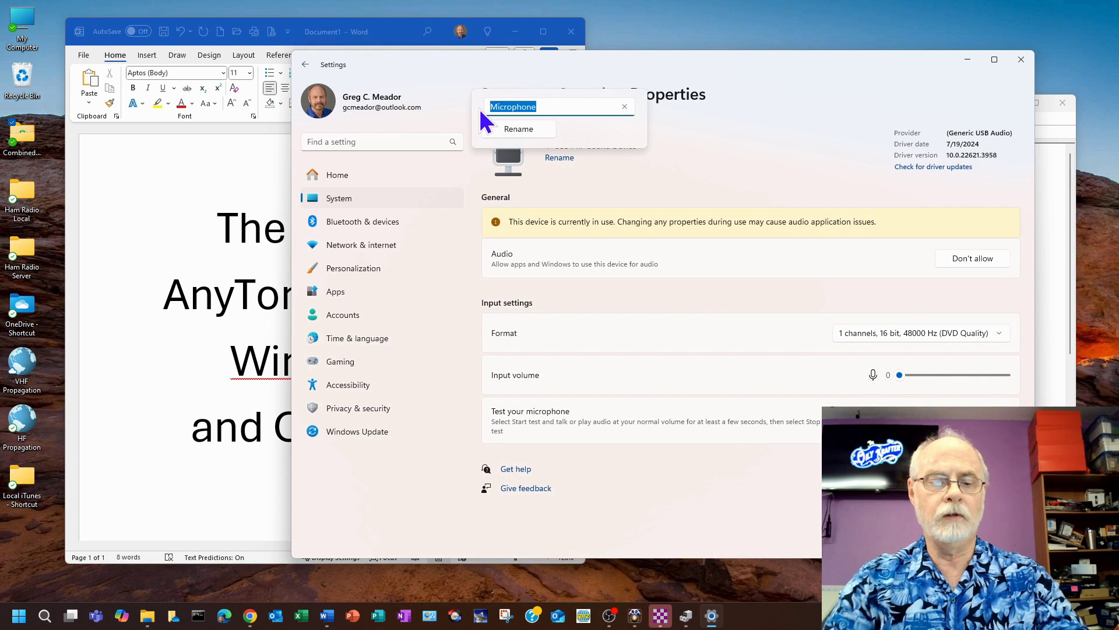
{"action": "type", "text": "D"}
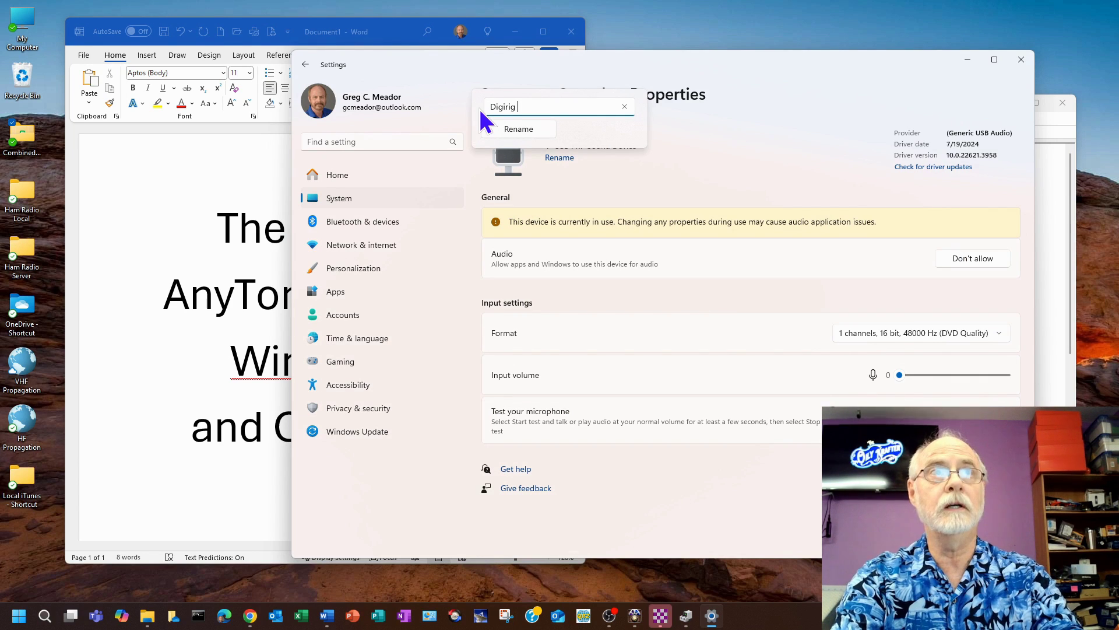
{"action": "type", "text": "igirig2"}
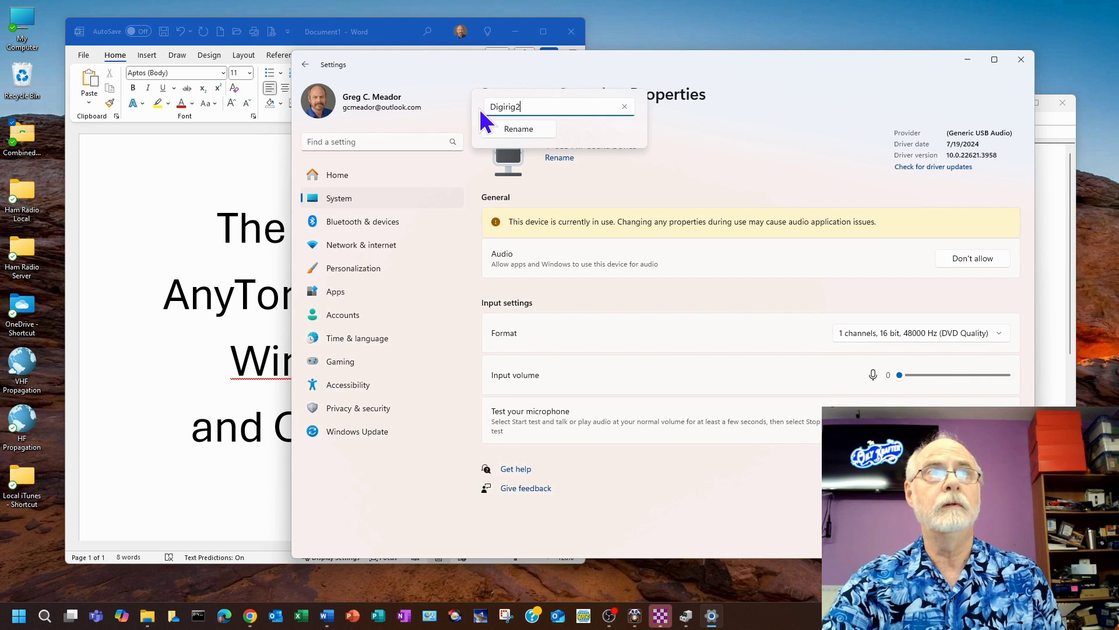
{"action": "left_click", "coordinate": [536, 129]}
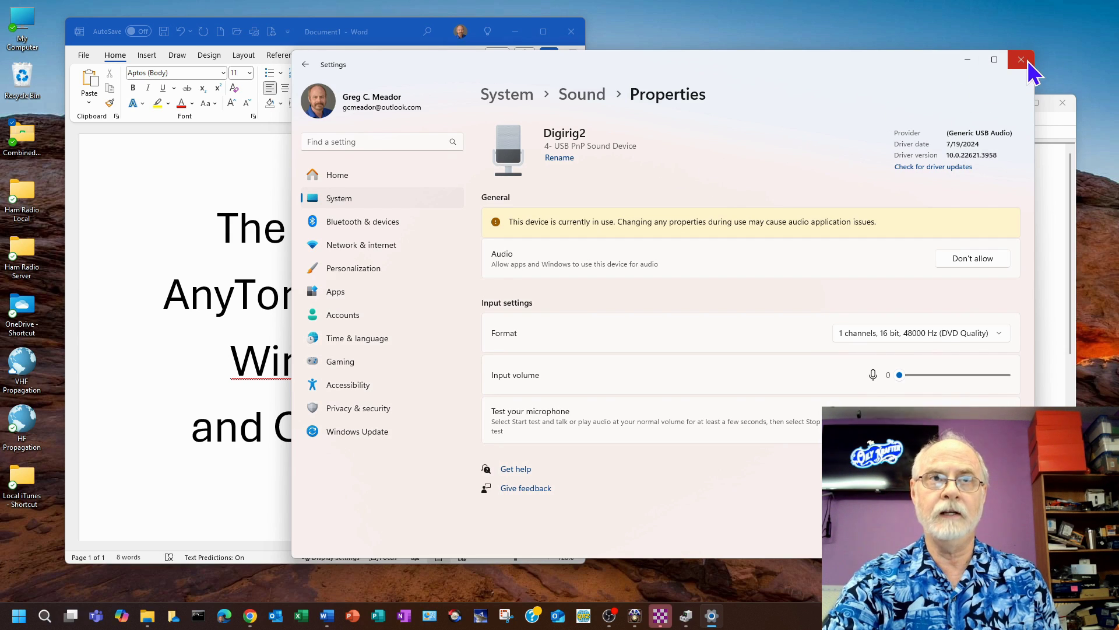
Return to the main Sound page and examine the selected output and input devices.
{"action": "left_click", "coordinate": [583, 96]}
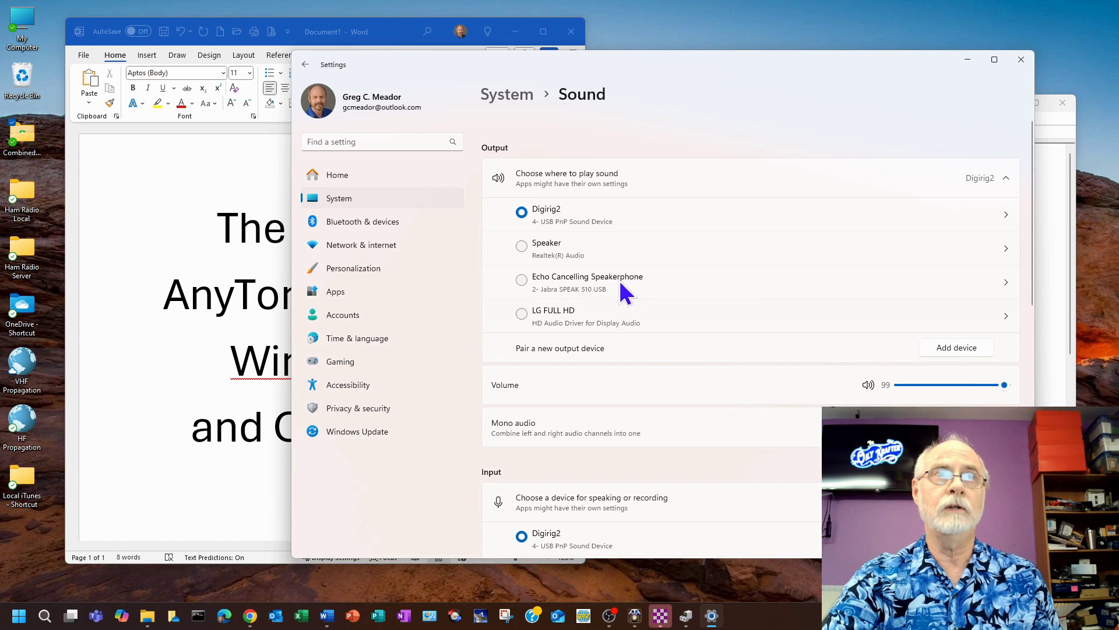
{"action": "scroll", "coordinate": [670, 280], "scroll_direction": "down", "scroll_amount": 1}
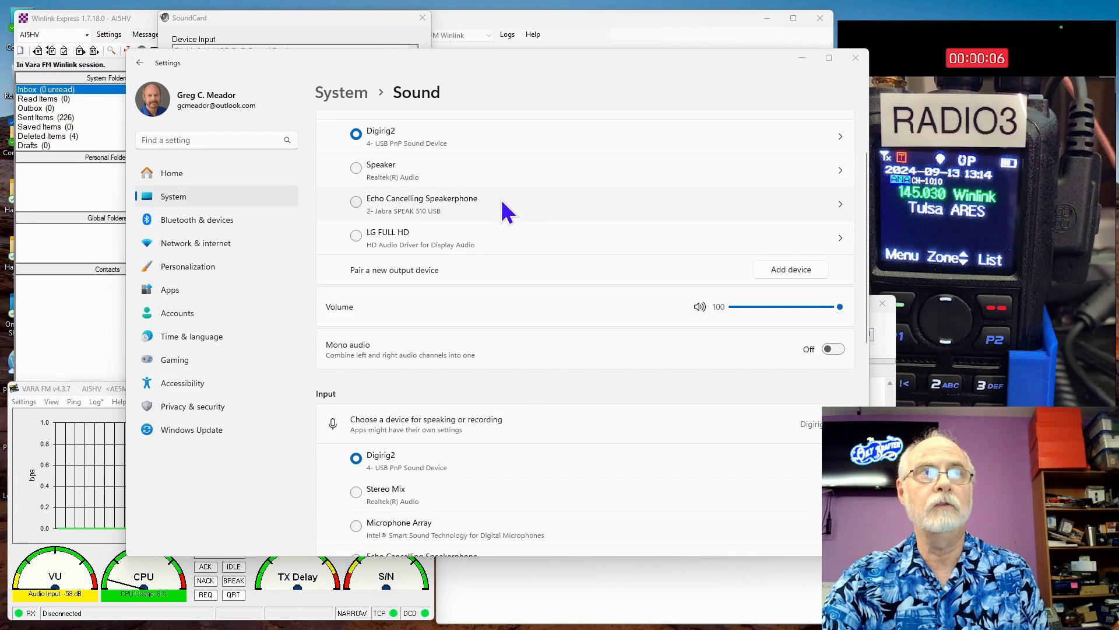
{"action": "scroll", "coordinate": [429, 163], "scroll_direction": "up", "scroll_amount": 2}
{"action": "scroll", "coordinate": [429, 208], "scroll_direction": "down", "scroll_amount": 5}
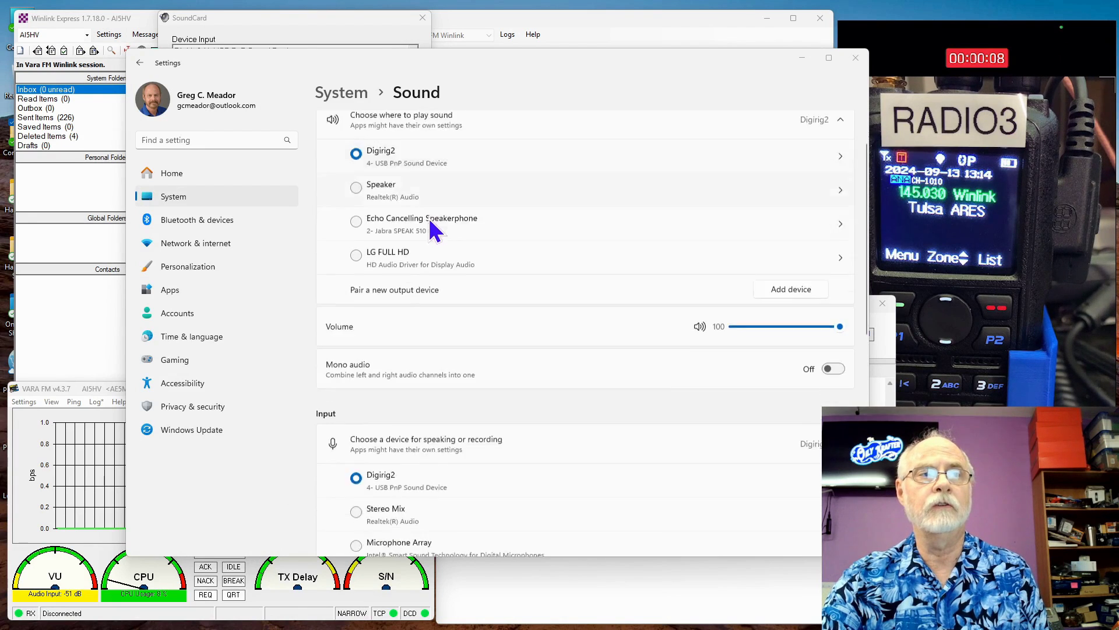
Open the additional sound settings dialog and show the properties of the Digirig2 playback device.
{"action": "scroll", "coordinate": [440, 484], "scroll_direction": "down", "scroll_amount": 3}
{"action": "left_click", "coordinate": [430, 371]}
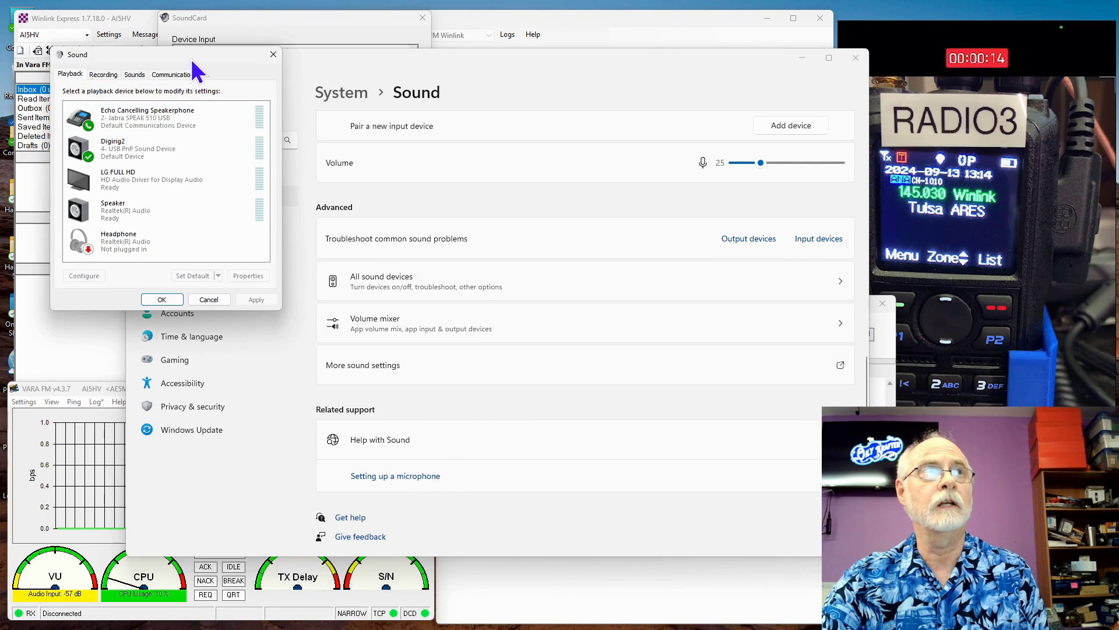
{"action": "left_click_drag", "start_coordinate": [194, 60], "coordinate": [529, 164]}
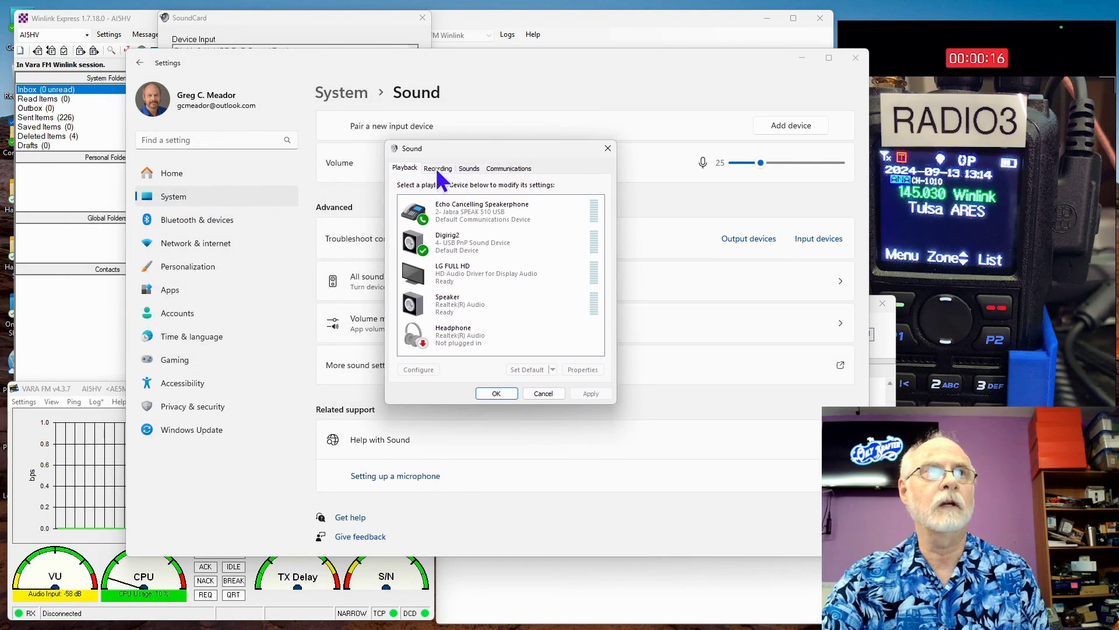
{"action": "left_click", "coordinate": [485, 246]}
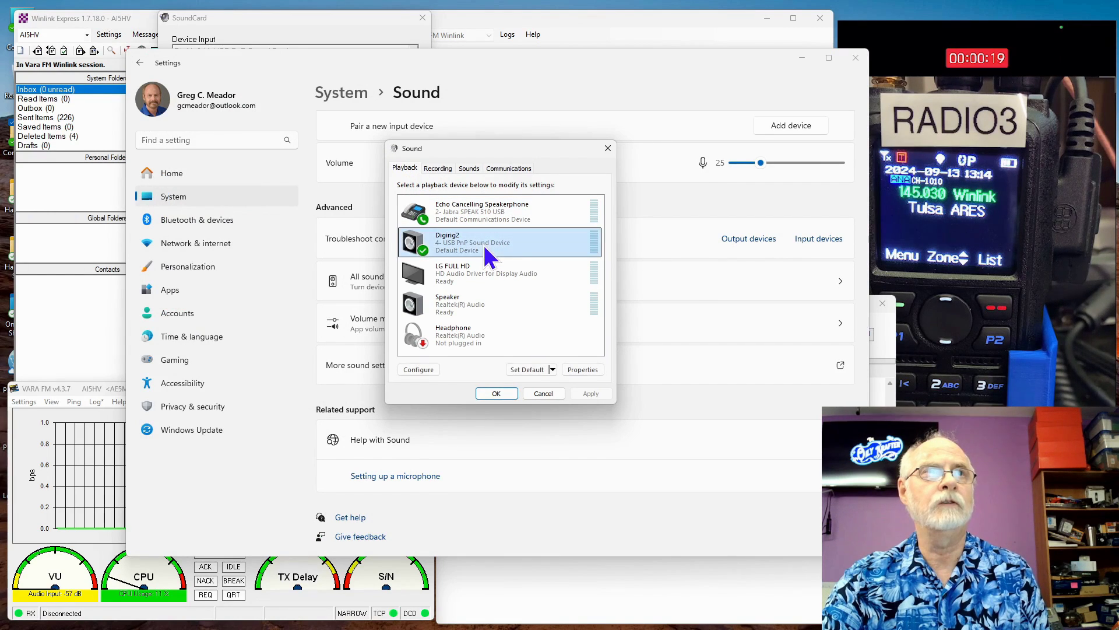
{"action": "left_click", "coordinate": [579, 371]}
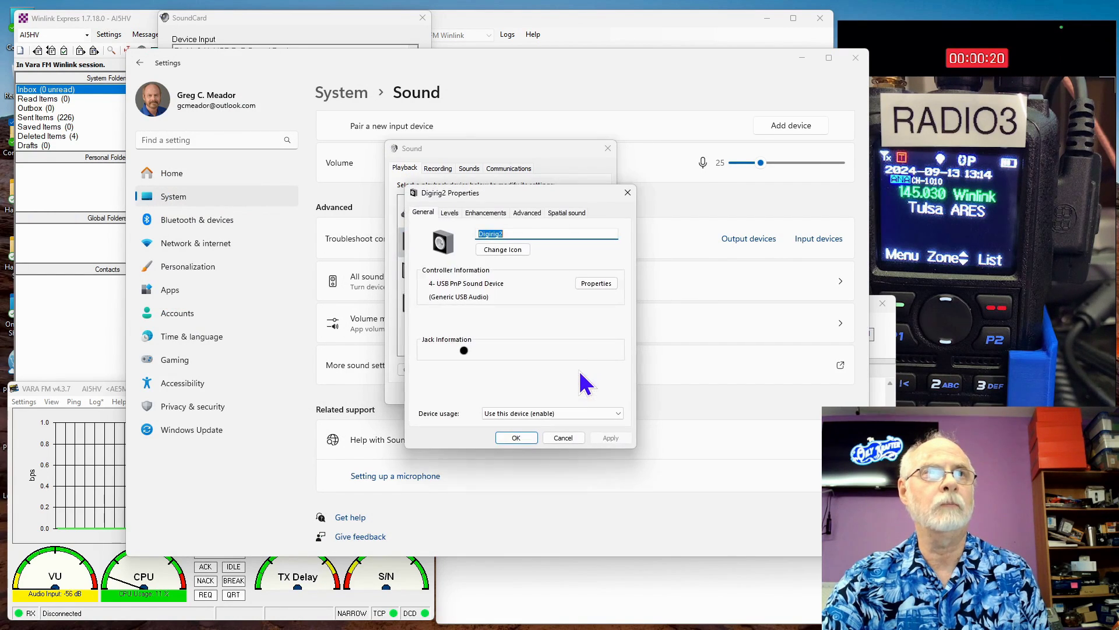
Check the Digirig2 playback device's levels, enhancements, default format and spatial sound settings, and close its properties.
{"action": "left_click", "coordinate": [452, 214]}
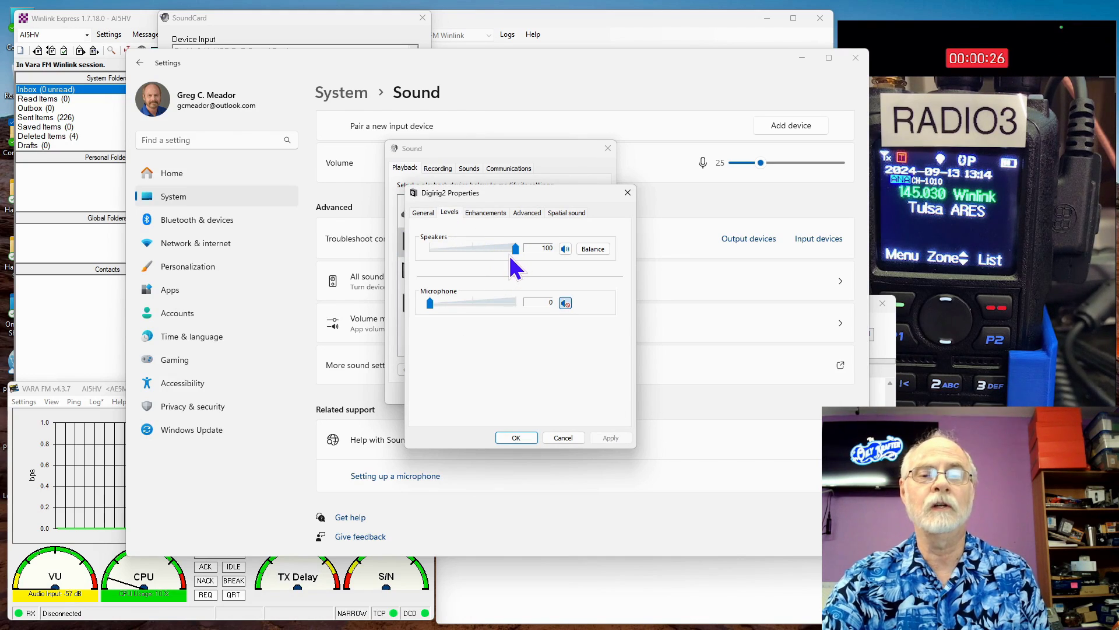
{"action": "left_click", "coordinate": [484, 212]}
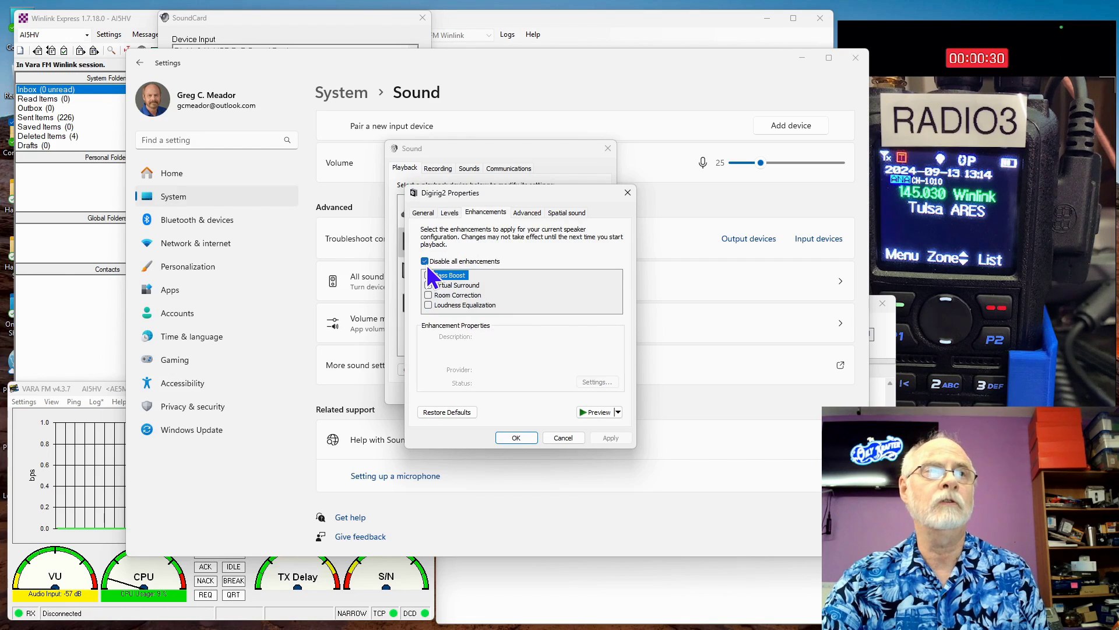
{"action": "left_click", "coordinate": [527, 213]}
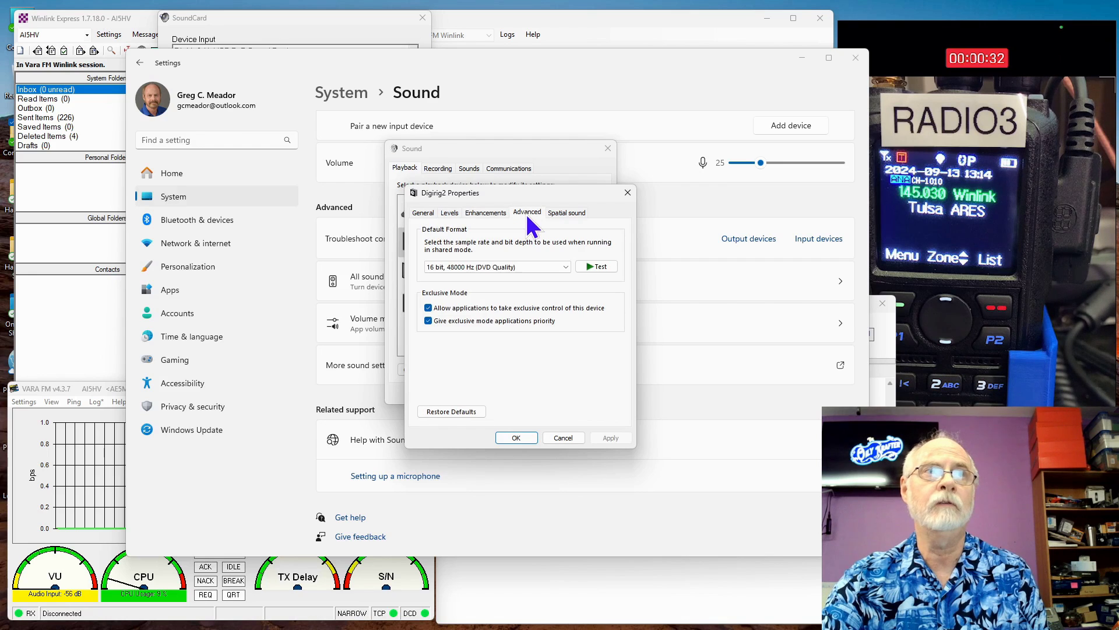
{"action": "left_click", "coordinate": [575, 213]}
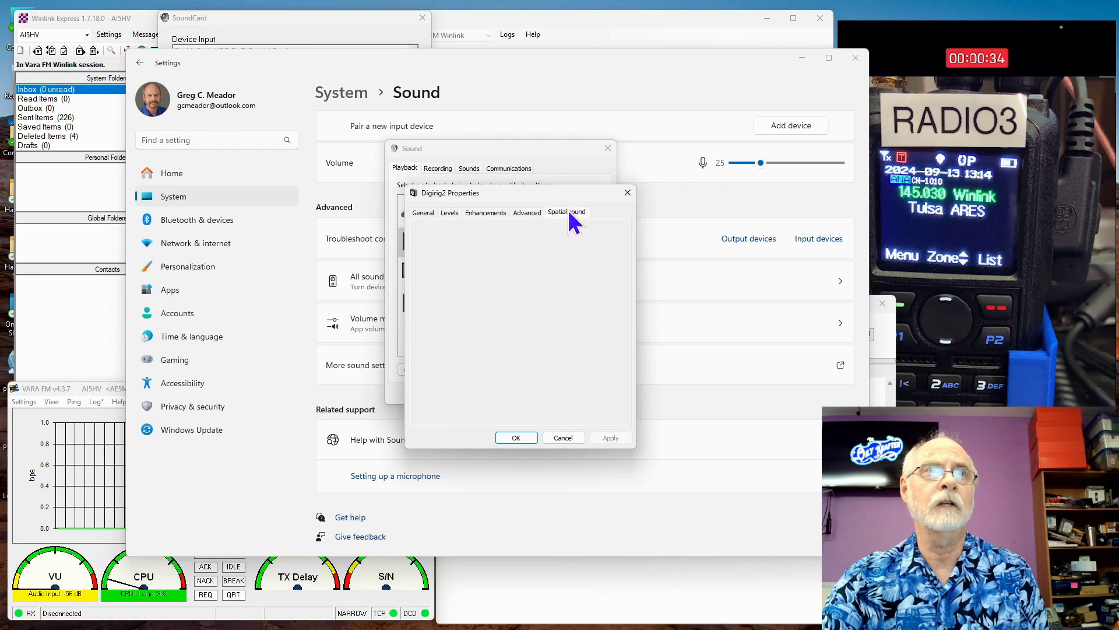
{"action": "left_click", "coordinate": [517, 438]}
Show the properties of the Digirig2 recording device.
{"action": "left_click", "coordinate": [439, 169]}
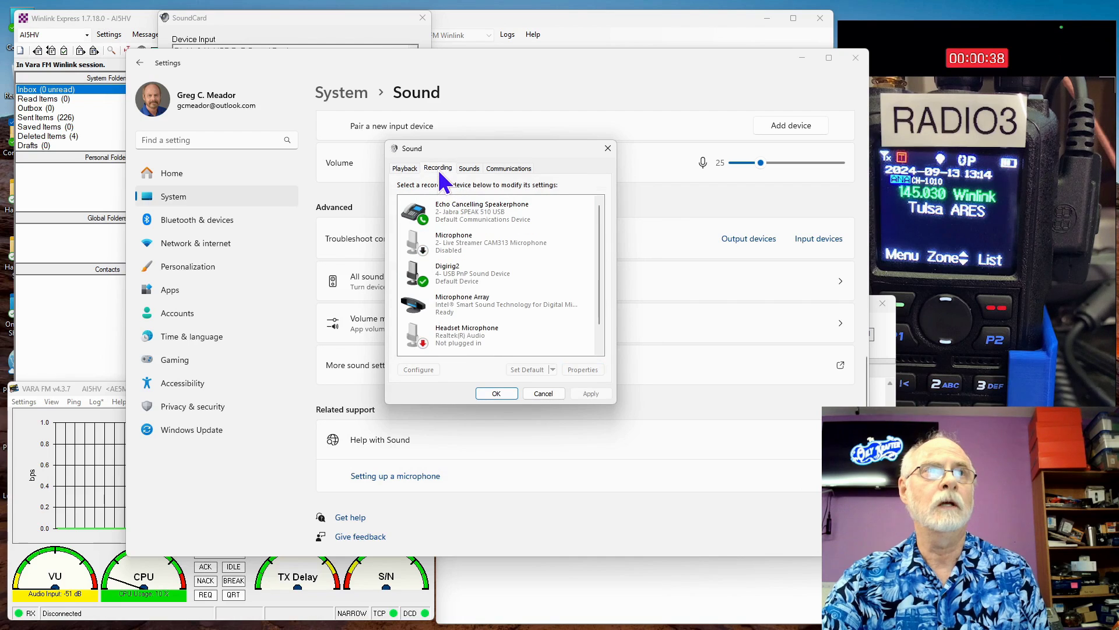
{"action": "left_click", "coordinate": [495, 277]}
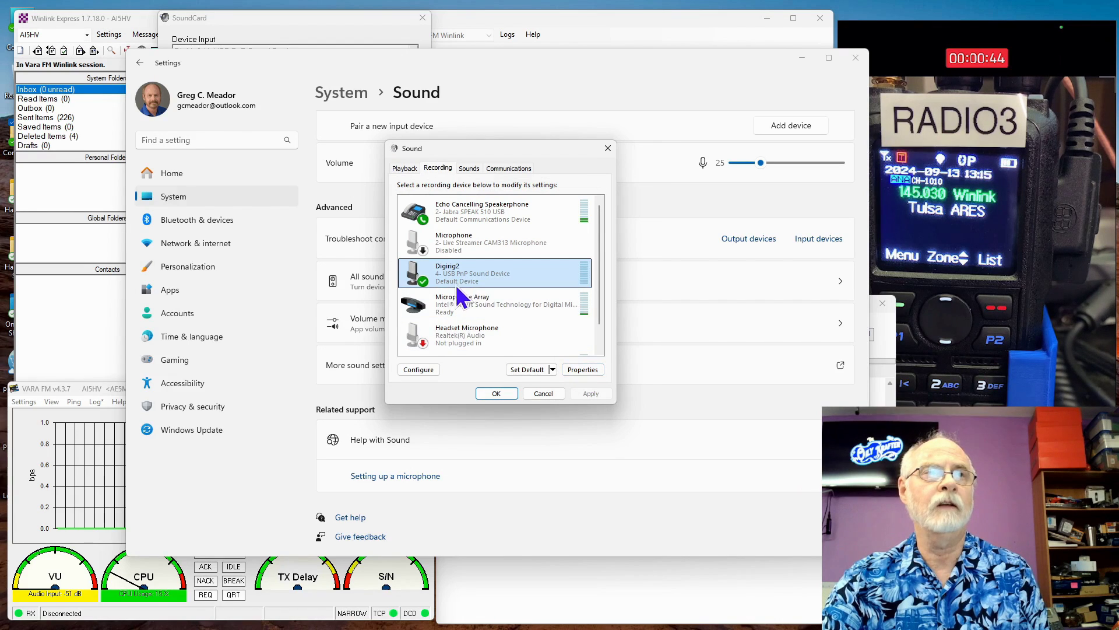
{"action": "left_click", "coordinate": [582, 369]}
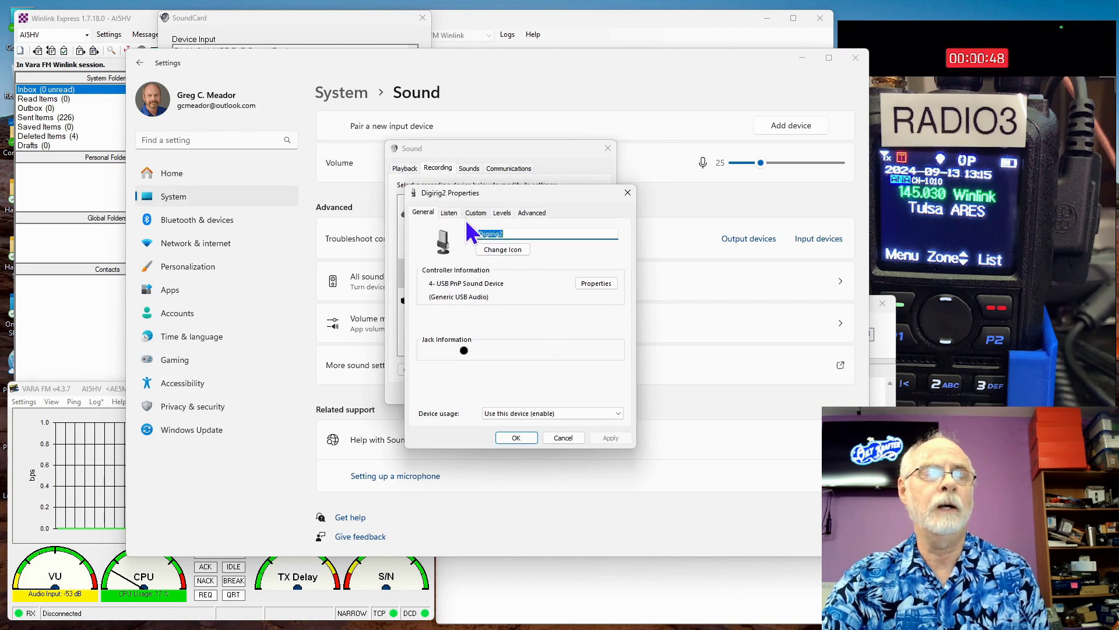
Check the Digirig2 recording device's listen, AGC, microphone level and default format settings, and close its properties and the sound settings.
{"action": "left_click", "coordinate": [447, 214]}
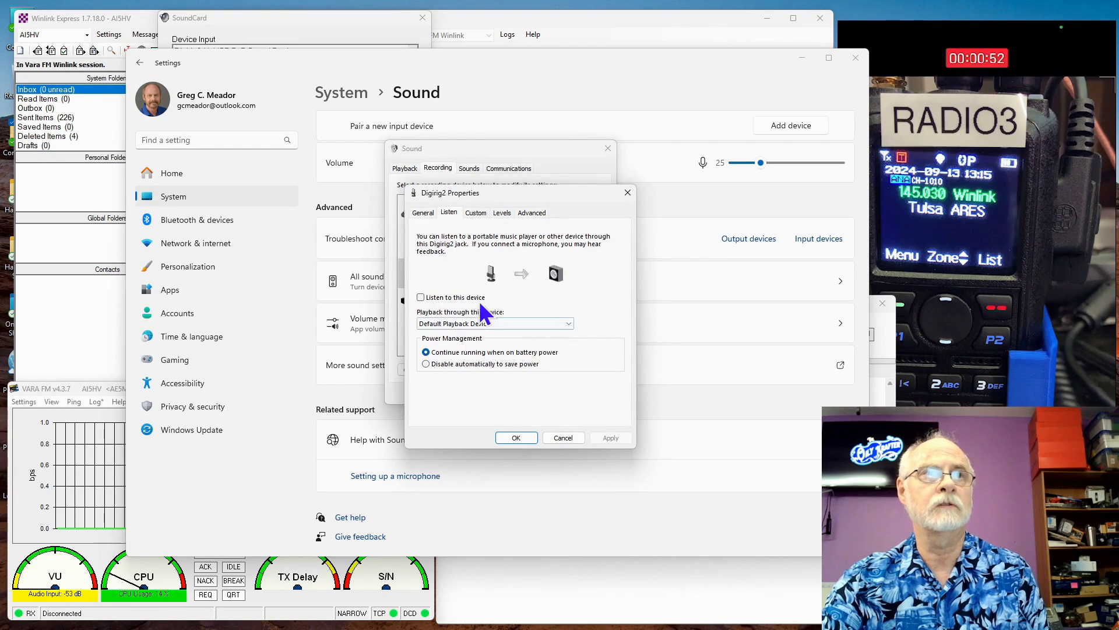
{"action": "left_click", "coordinate": [479, 214]}
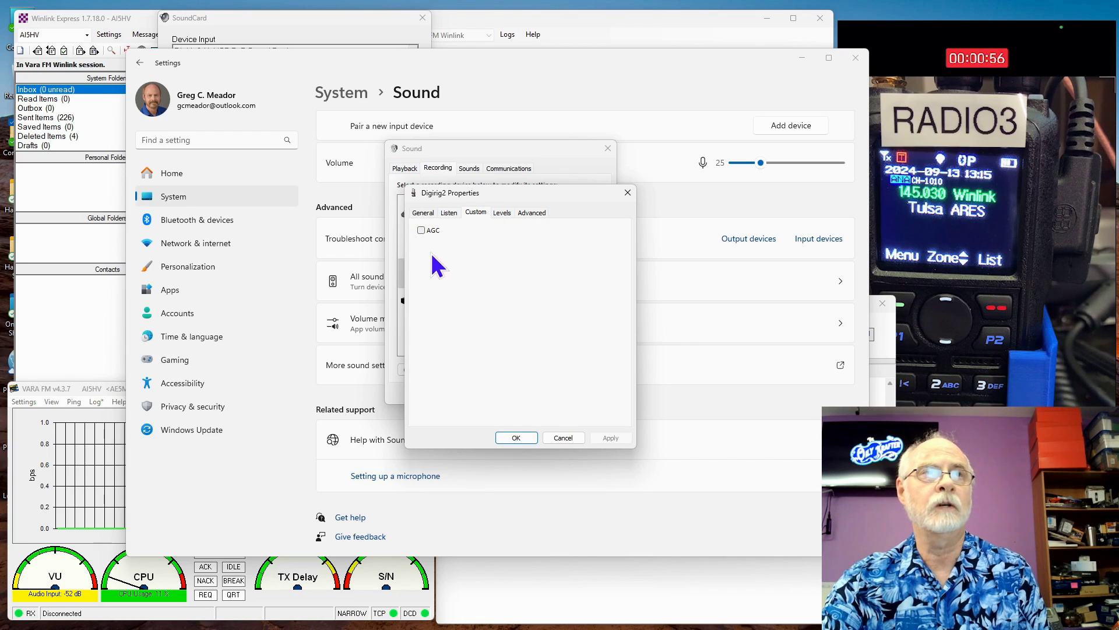
{"action": "left_click", "coordinate": [501, 213]}
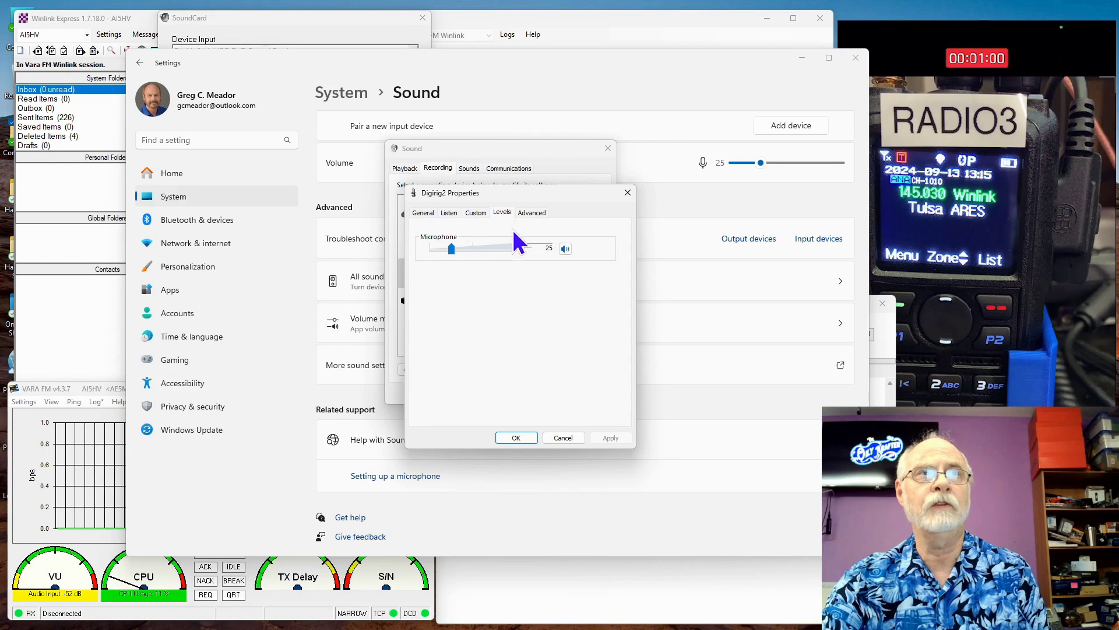
{"action": "left_click", "coordinate": [533, 214]}
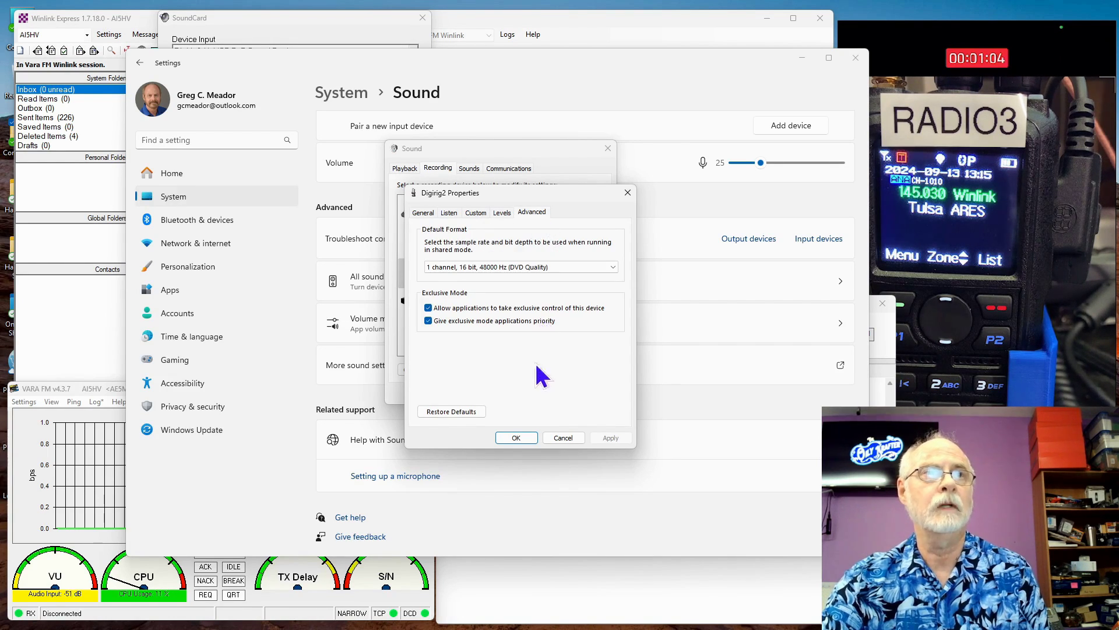
{"action": "left_click", "coordinate": [516, 437]}
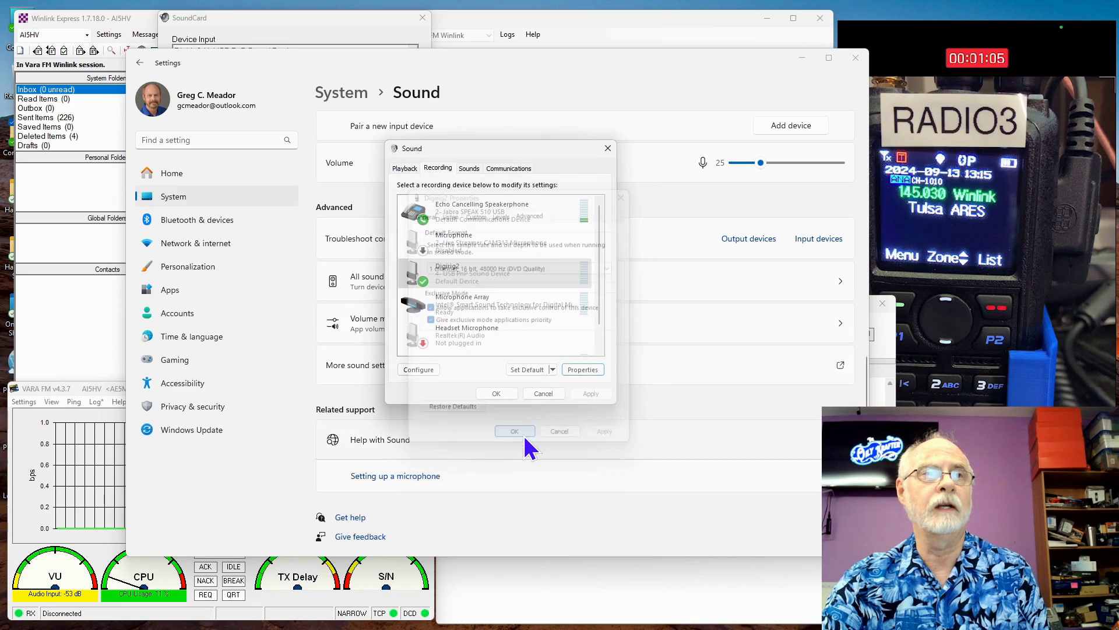
{"action": "left_click", "coordinate": [500, 391]}
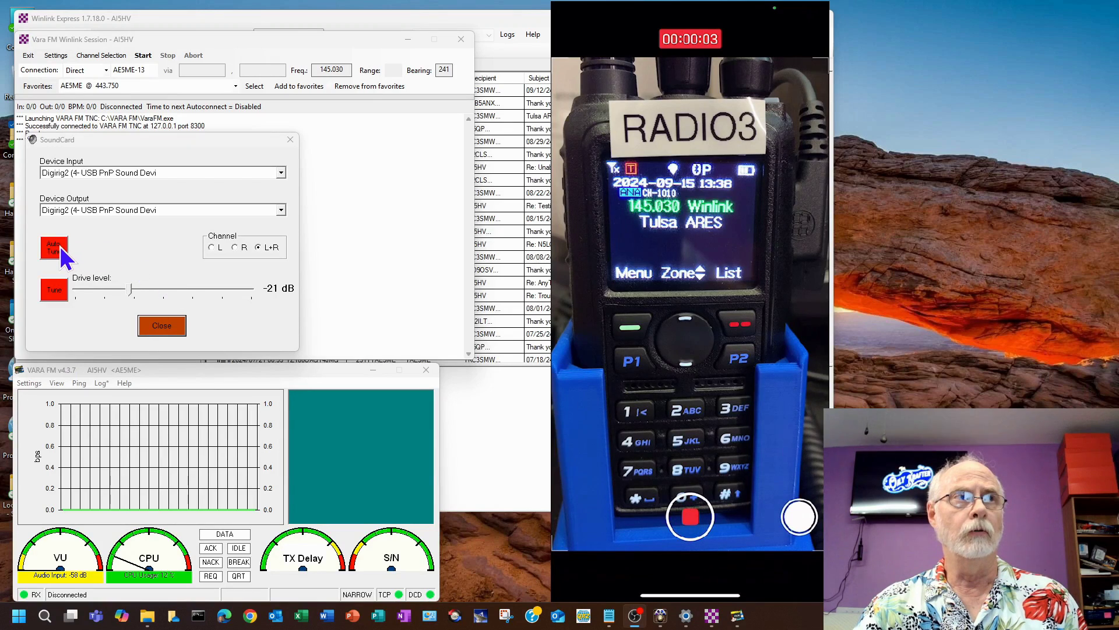
{"action": "left_click", "coordinate": [61, 248]}
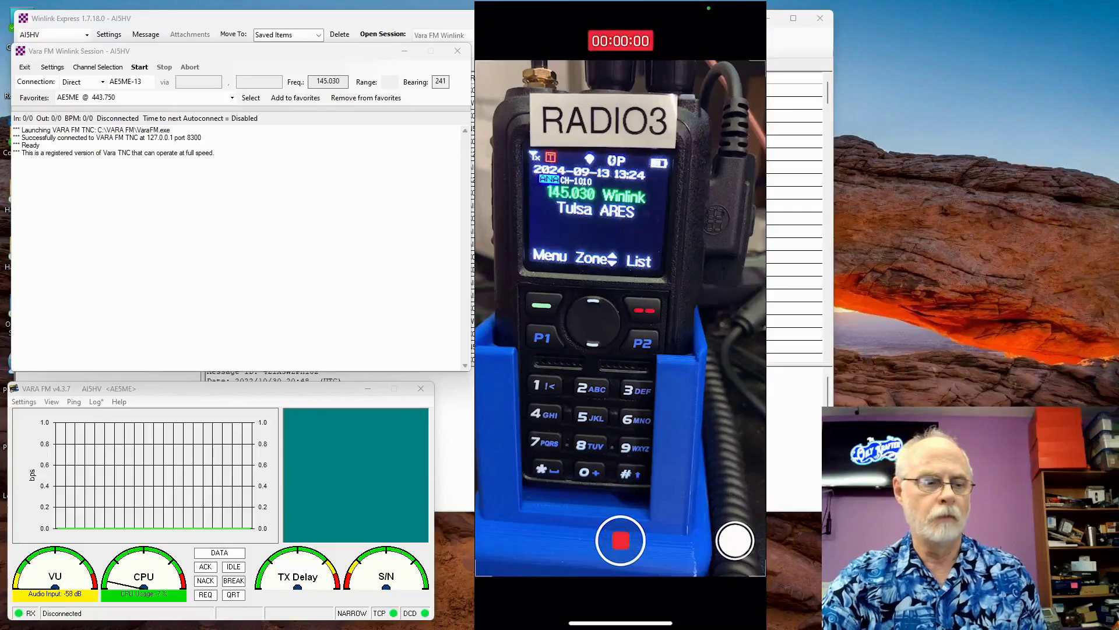
Switch to the VARA FM modem, examine its VARA Setup options for FM system and retries, and close them.
{"action": "left_click_drag", "start_coordinate": [153, 391], "coordinate": [159, 389]}
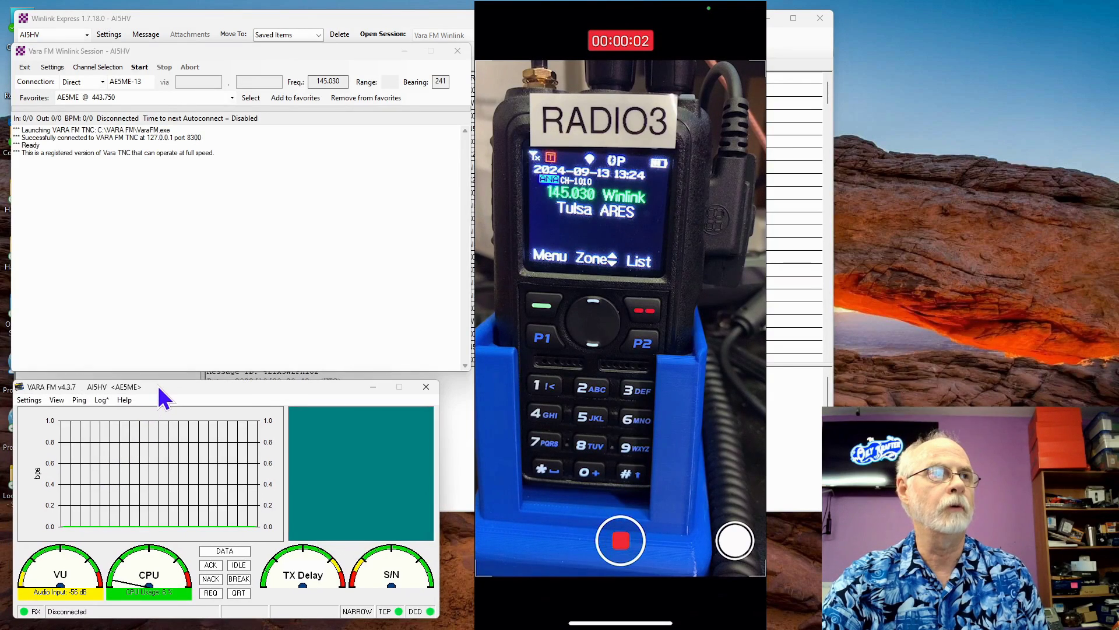
{"action": "left_click", "coordinate": [26, 400]}
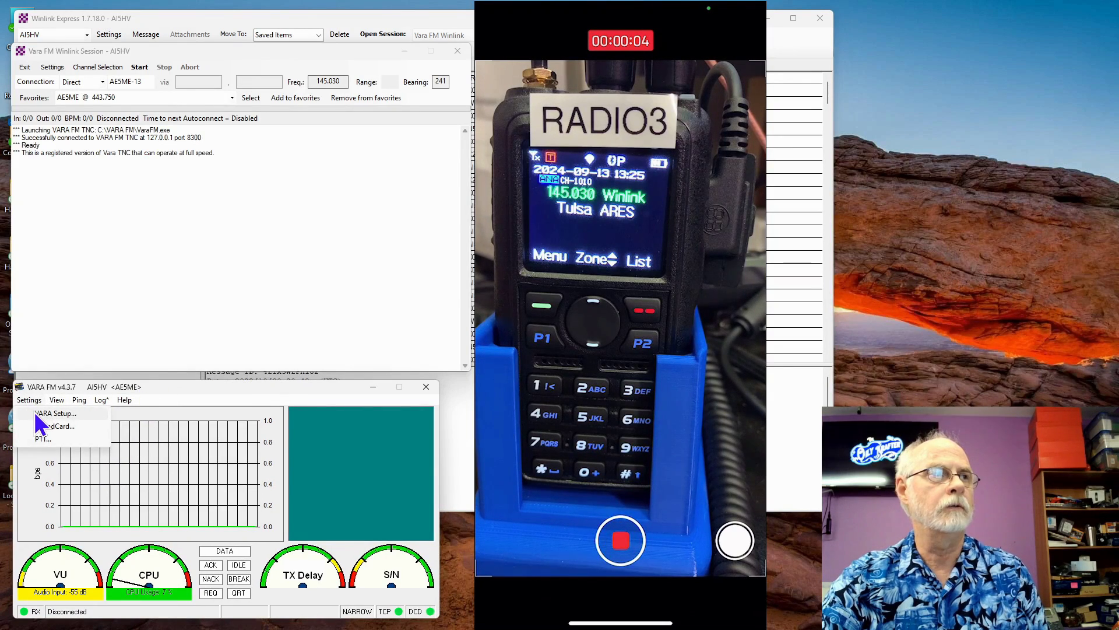
{"action": "left_click", "coordinate": [37, 413]}
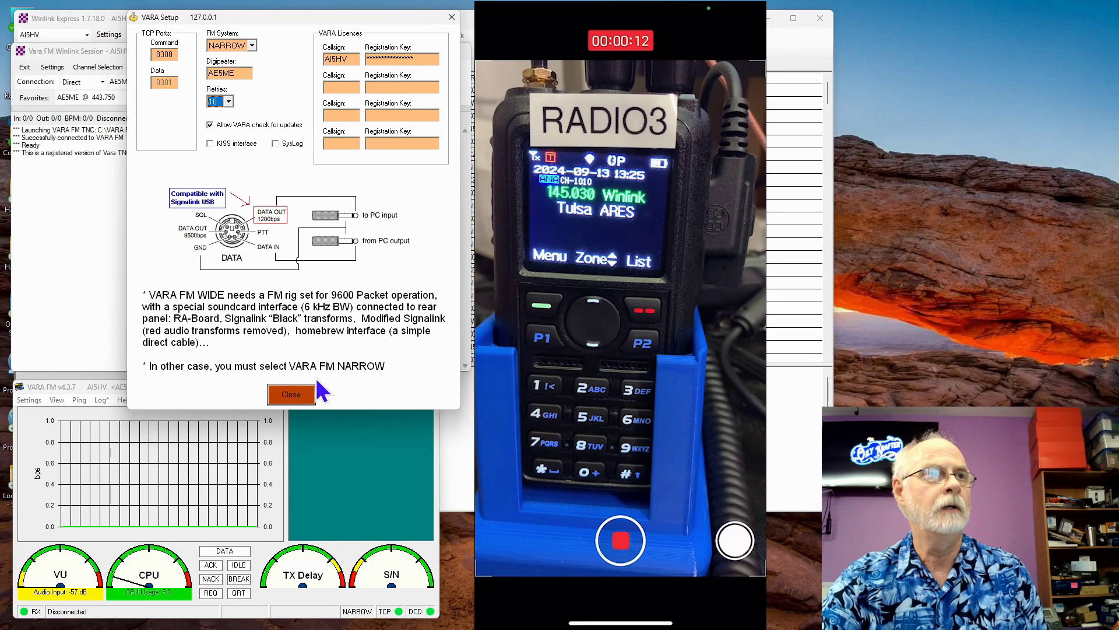
{"action": "left_click", "coordinate": [292, 396]}
Check the COM port and PTT pin in VARA FM's PTT settings, and close them.
{"action": "left_click", "coordinate": [29, 401]}
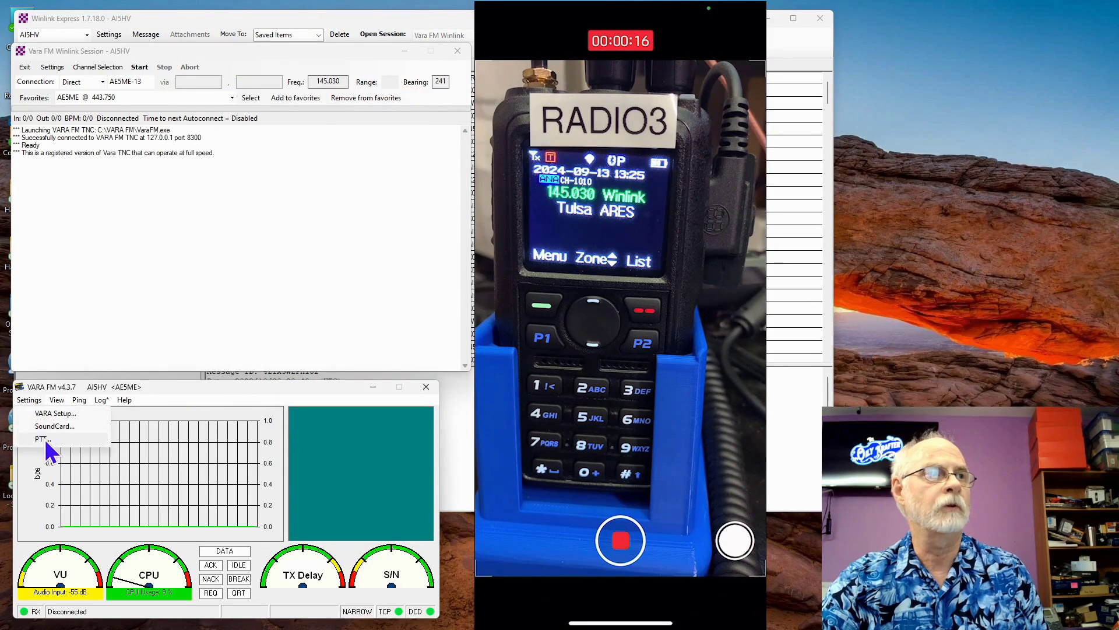
{"action": "left_click", "coordinate": [46, 439]}
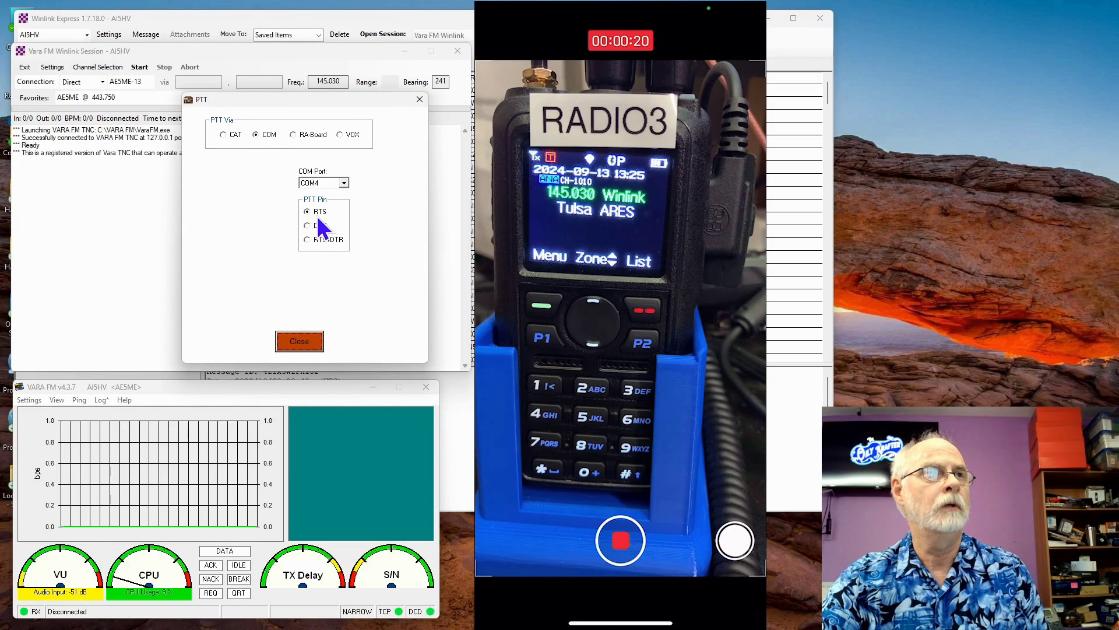
{"action": "left_click", "coordinate": [299, 341]}
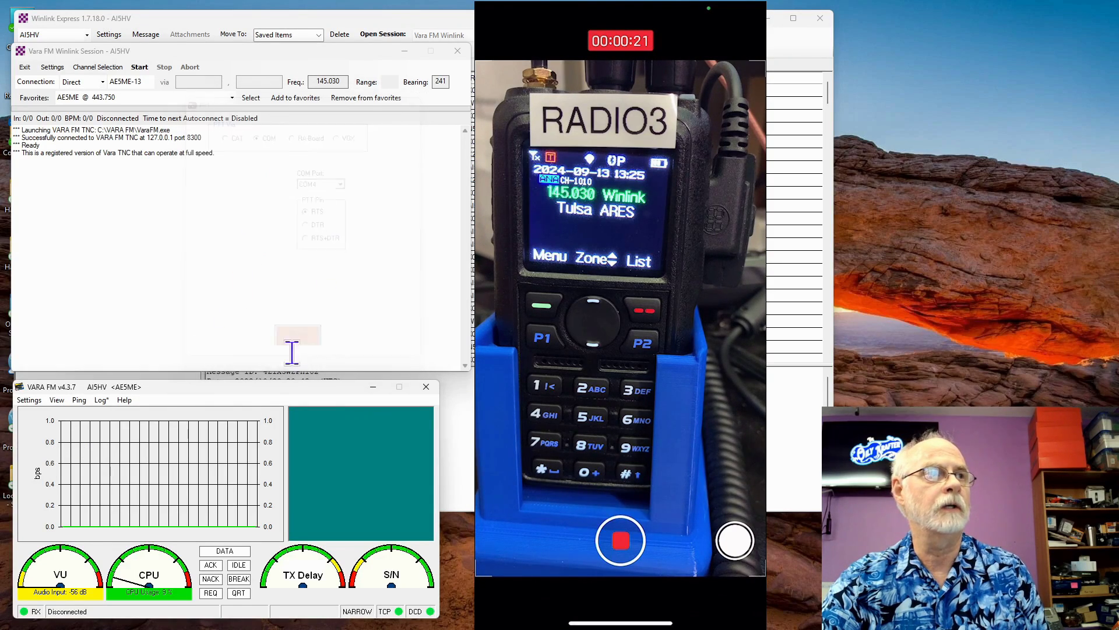
Open VARA FM's sound card settings and run the Auto Tune drive level calibration with the preselected station.
{"action": "left_click", "coordinate": [28, 400]}
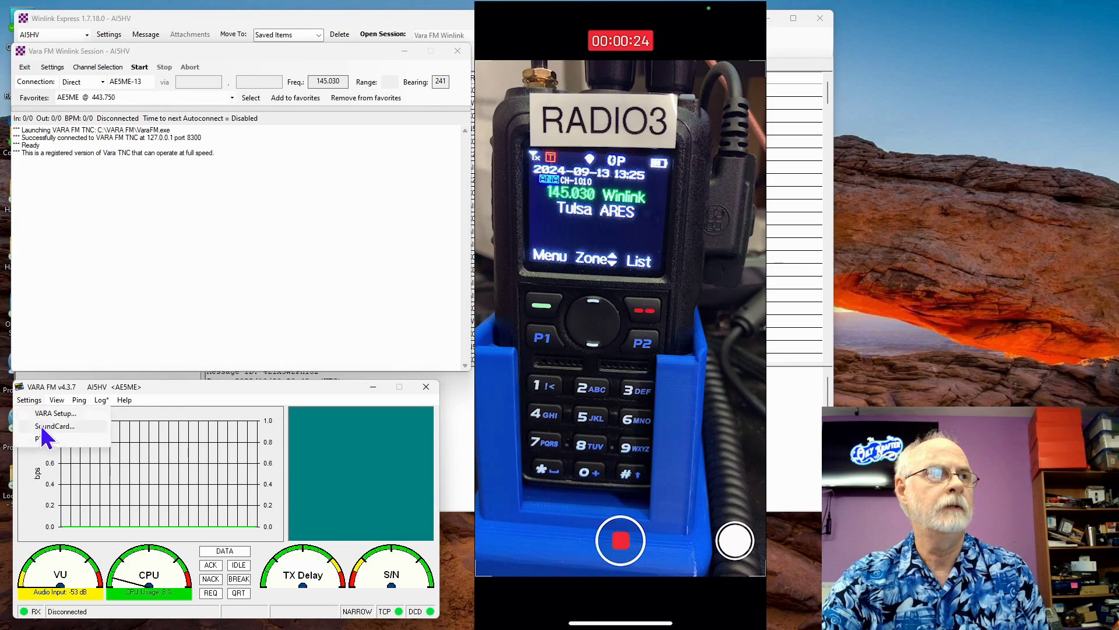
{"action": "left_click", "coordinate": [44, 427]}
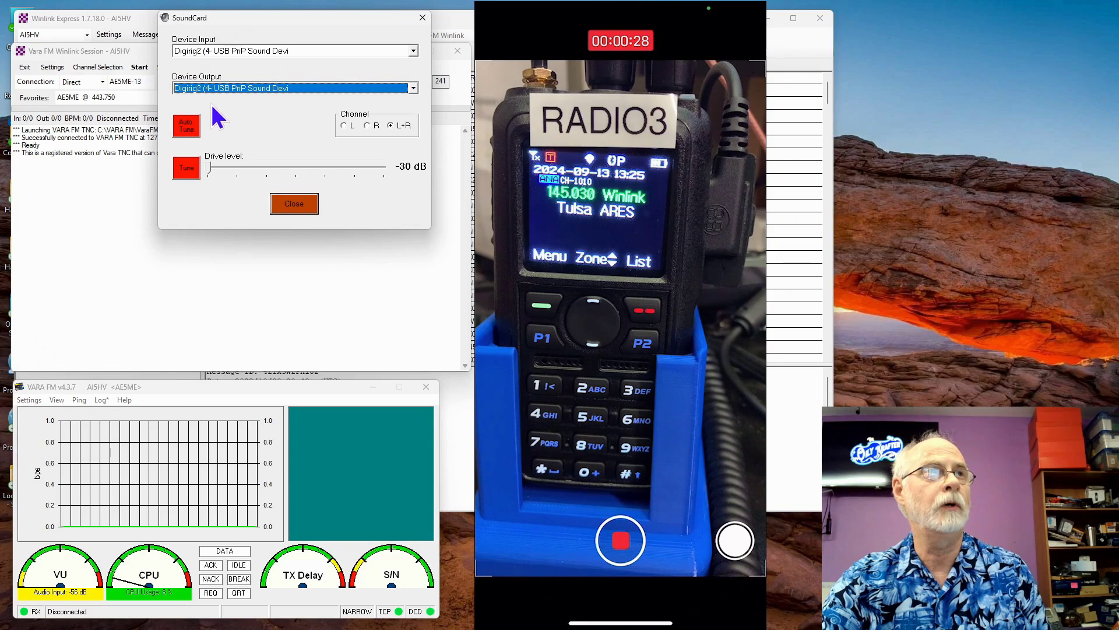
{"action": "left_click", "coordinate": [188, 130]}
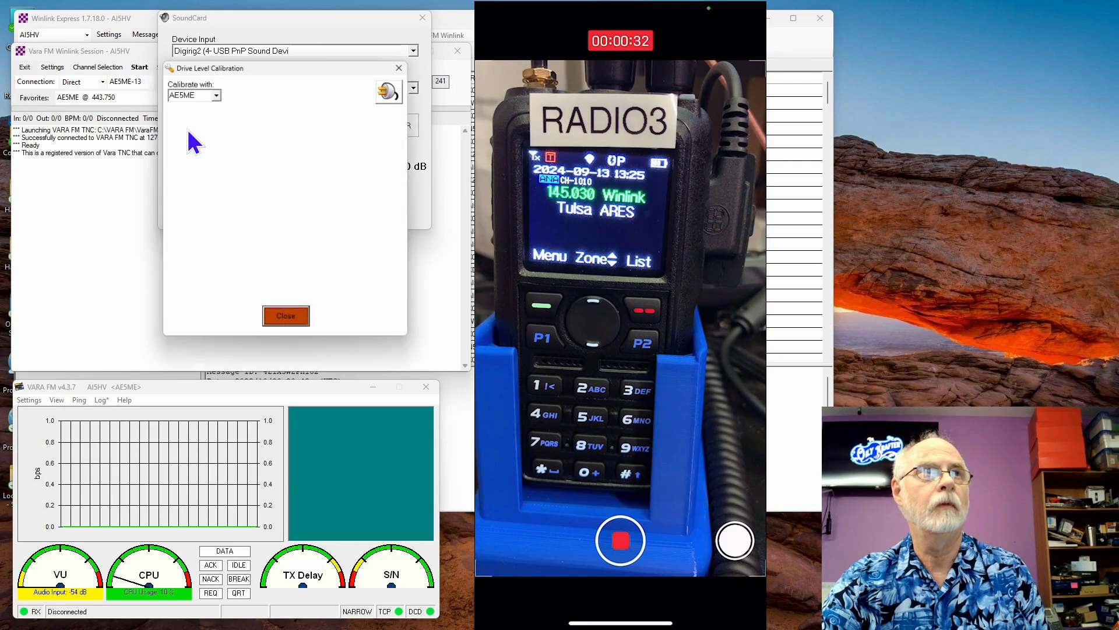
{"action": "left_click", "coordinate": [393, 91]}
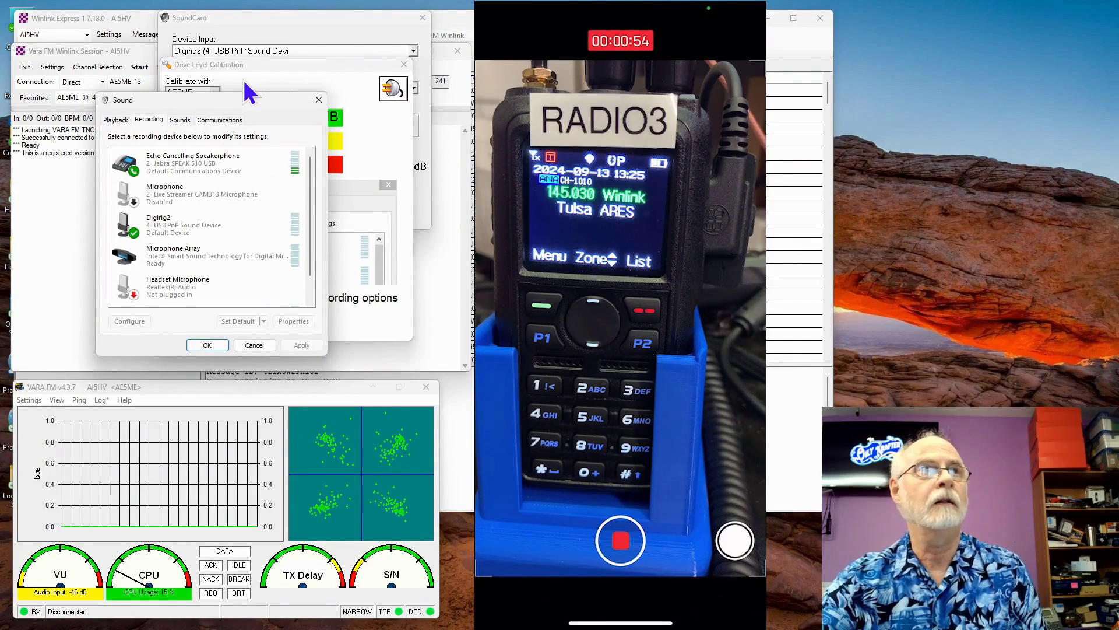
Lower the Digirig2 recording device's microphone level to 10, and confirm its properties and the sound settings.
{"action": "left_click_drag", "start_coordinate": [221, 104], "coordinate": [554, 77]}
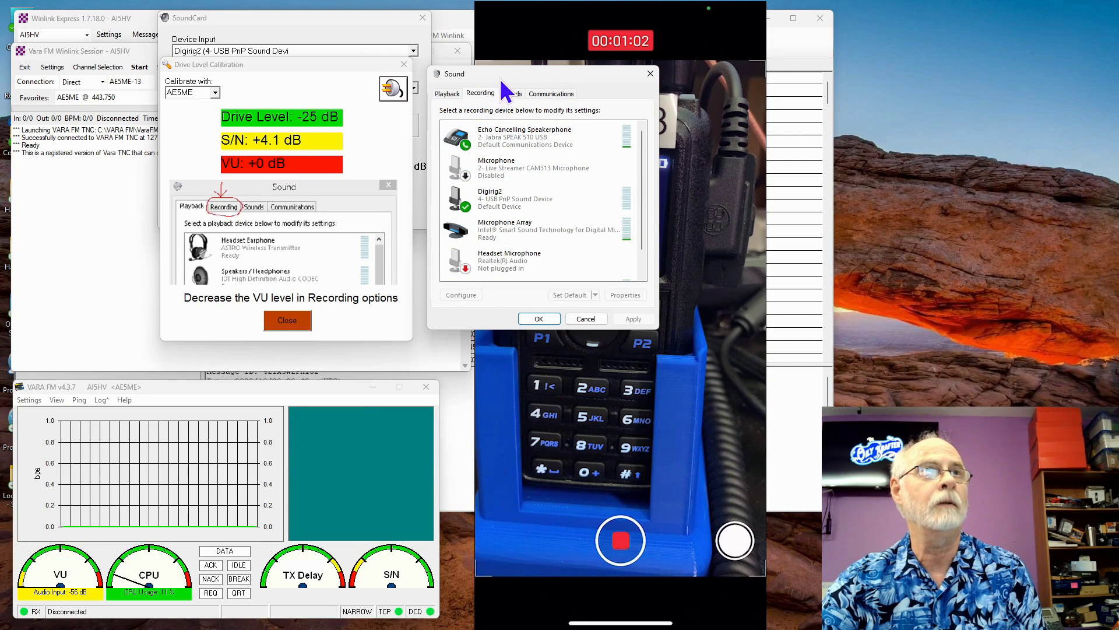
{"action": "left_click_drag", "start_coordinate": [502, 82], "coordinate": [498, 81]}
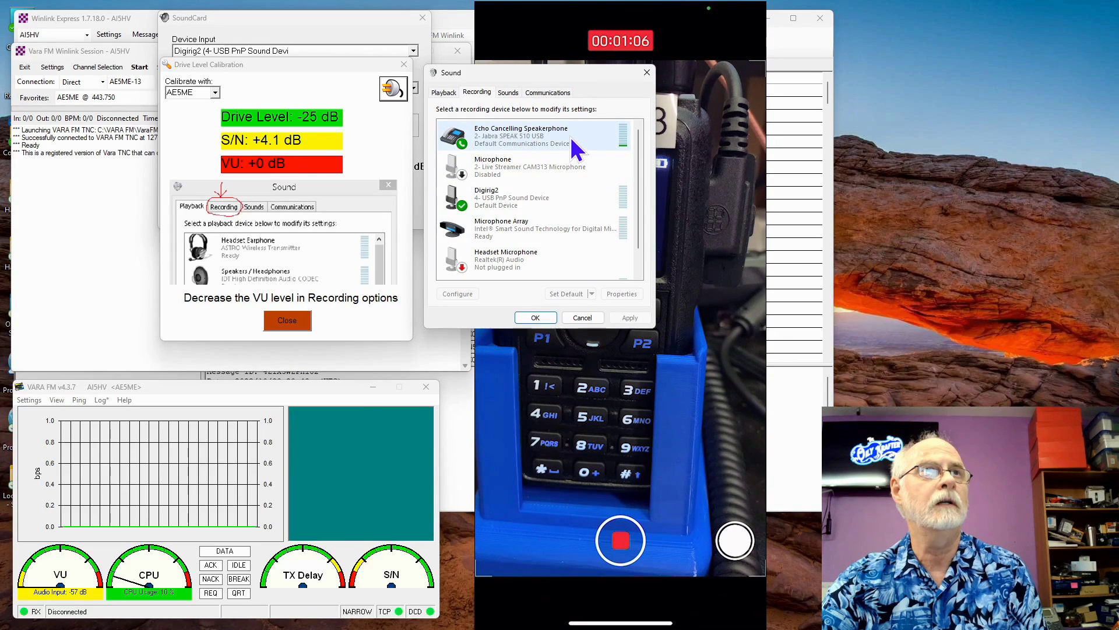
{"action": "left_click", "coordinate": [561, 204]}
{"action": "left_click", "coordinate": [619, 293]}
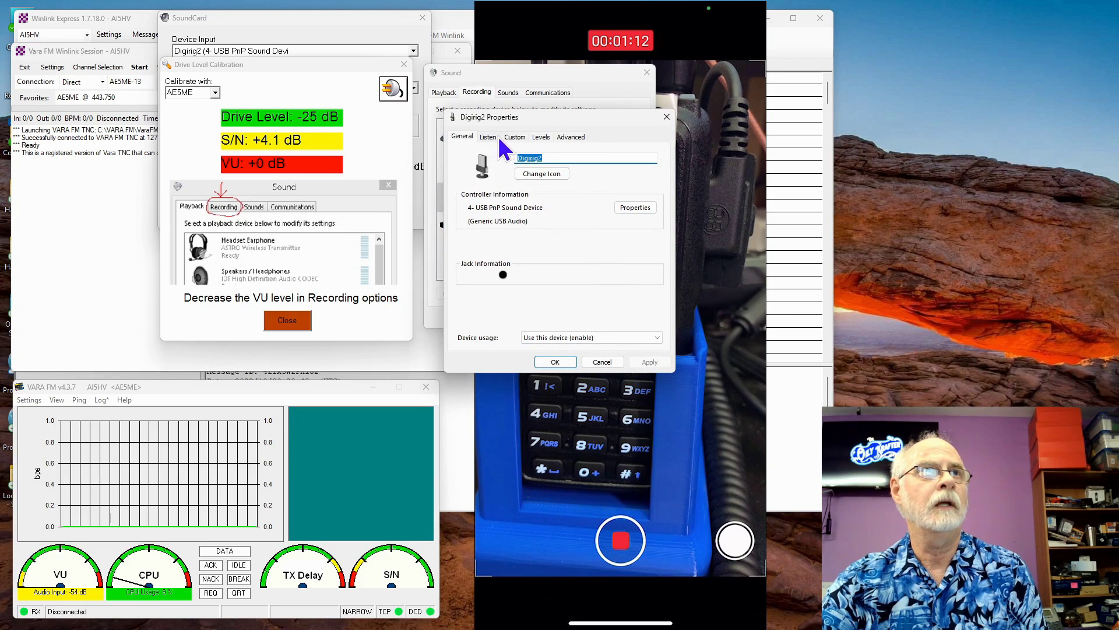
{"action": "left_click", "coordinate": [541, 137]}
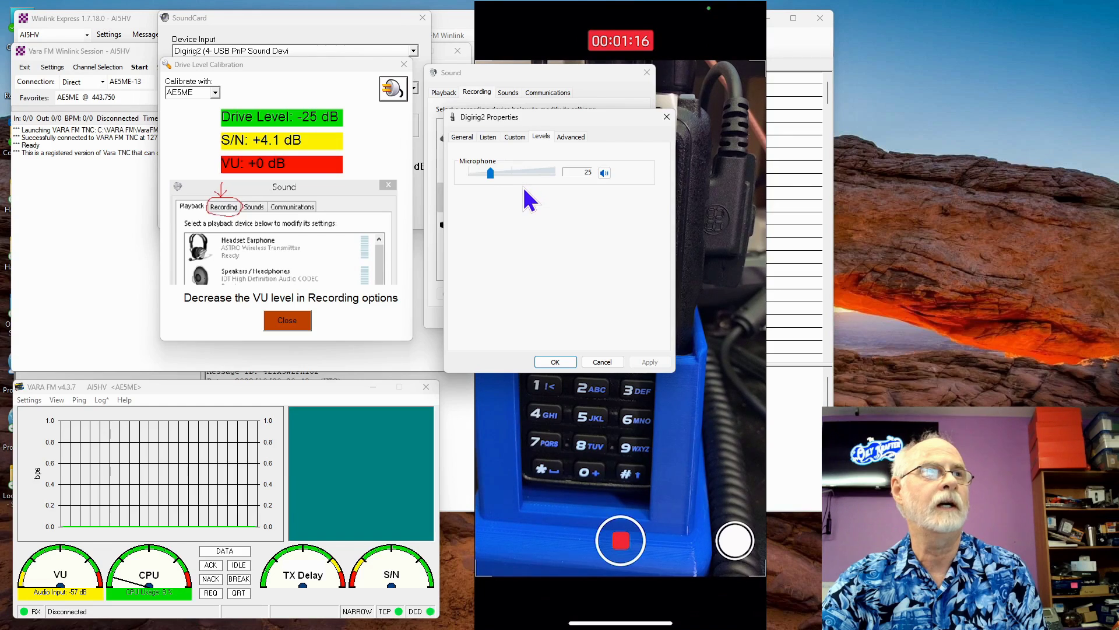
{"action": "left_click", "coordinate": [486, 174]}
{"action": "left_click_drag", "start_coordinate": [473, 173], "coordinate": [478, 174]}
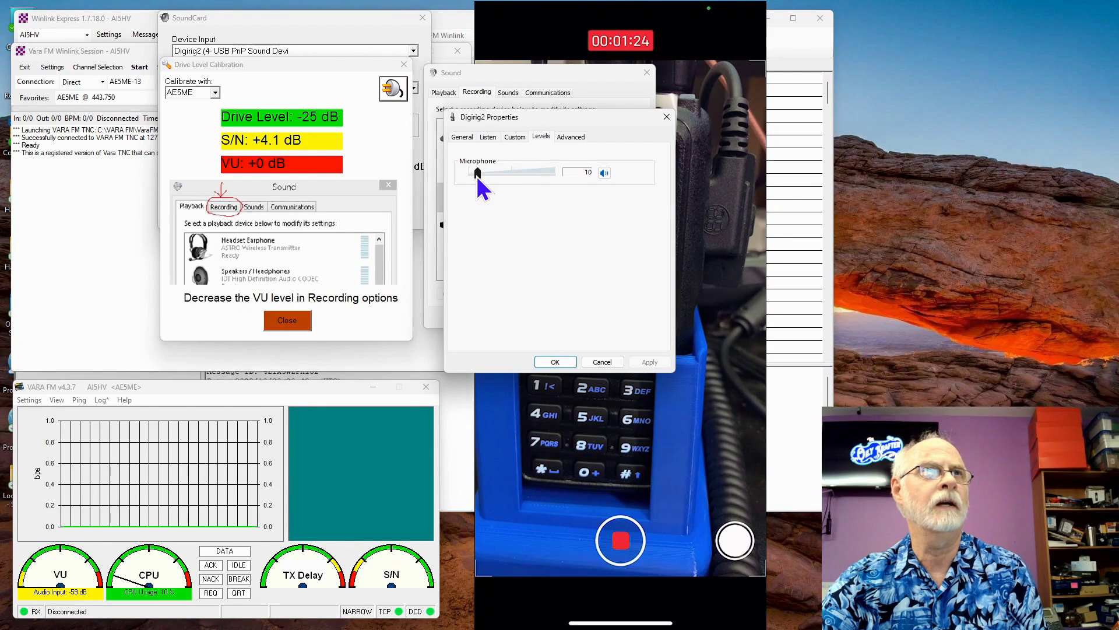
{"action": "left_click", "coordinate": [555, 362]}
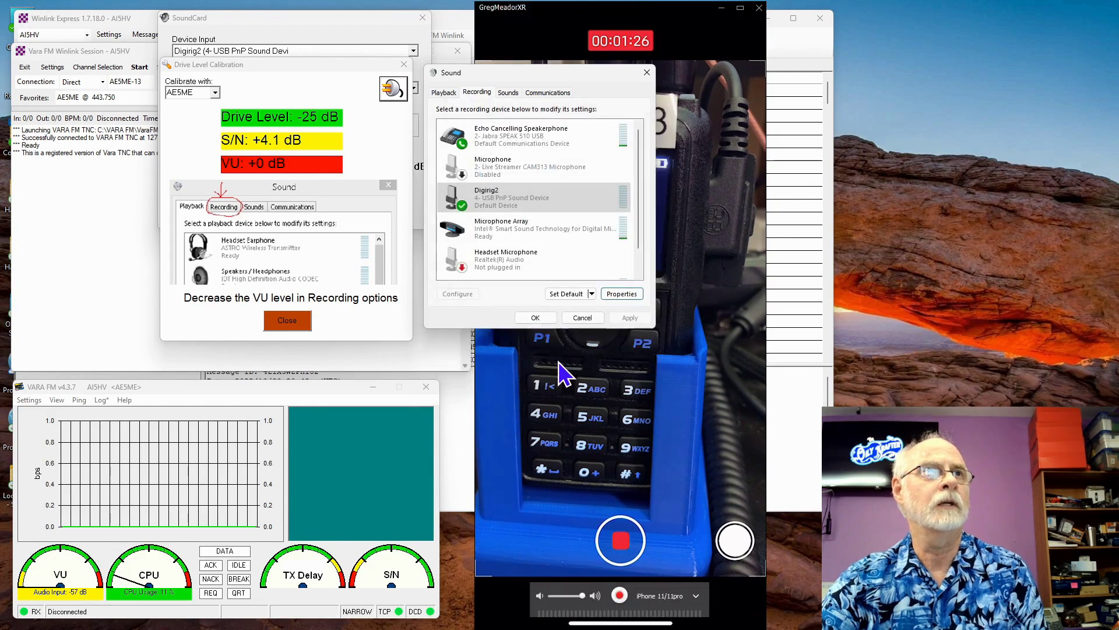
{"action": "left_click", "coordinate": [535, 317]}
Close the drive level calibration, reopen Auto Tune and run the calibration again.
{"action": "left_click", "coordinate": [287, 321]}
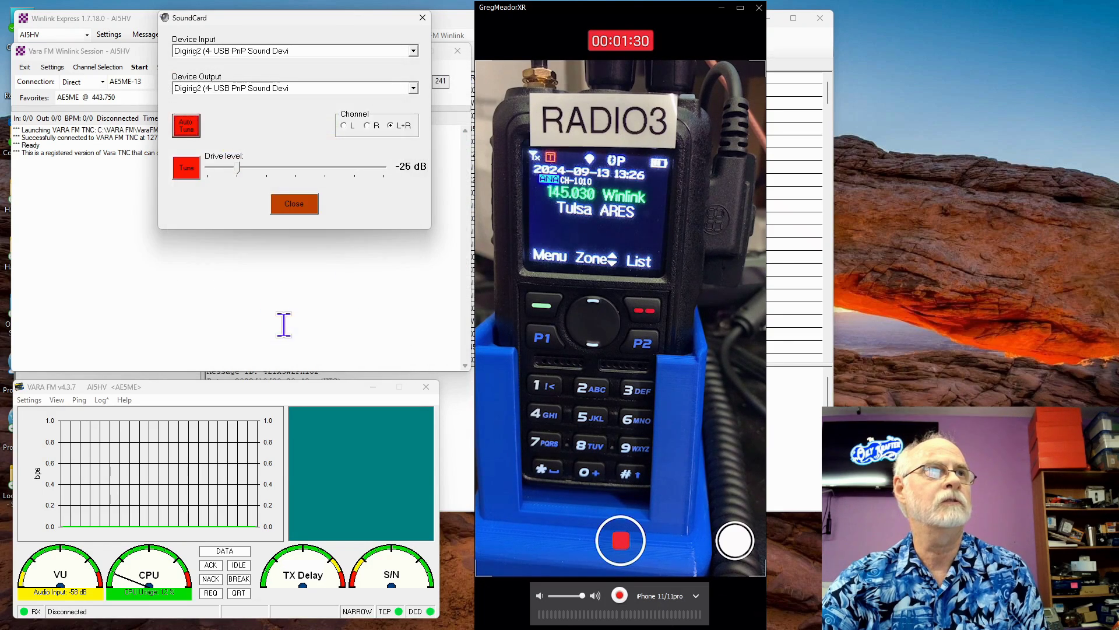
{"action": "left_click", "coordinate": [186, 124]}
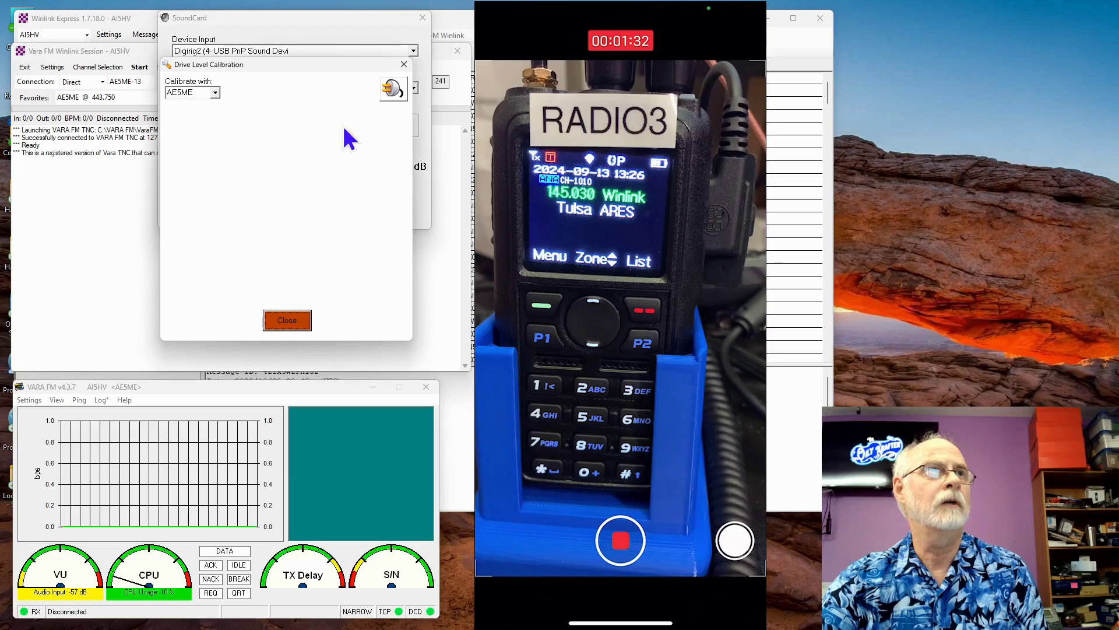
{"action": "left_click", "coordinate": [392, 89]}
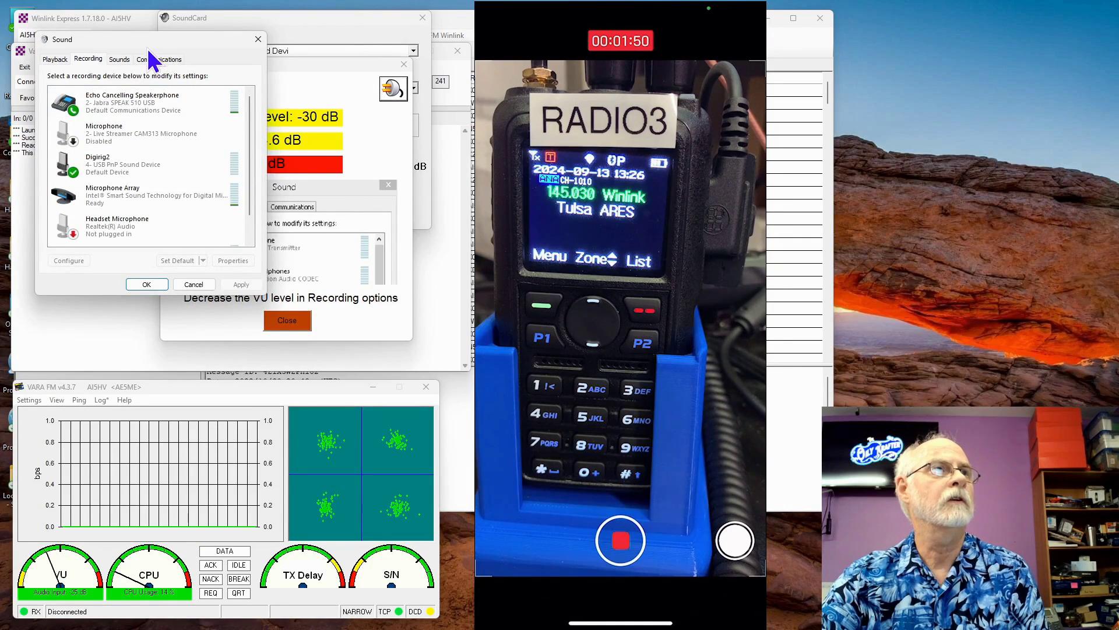
Reduce the Digirig2 recording device's microphone level to 6, confirm the settings, and repeat the drive level calibration.
{"action": "left_click_drag", "start_coordinate": [142, 46], "coordinate": [553, 54]}
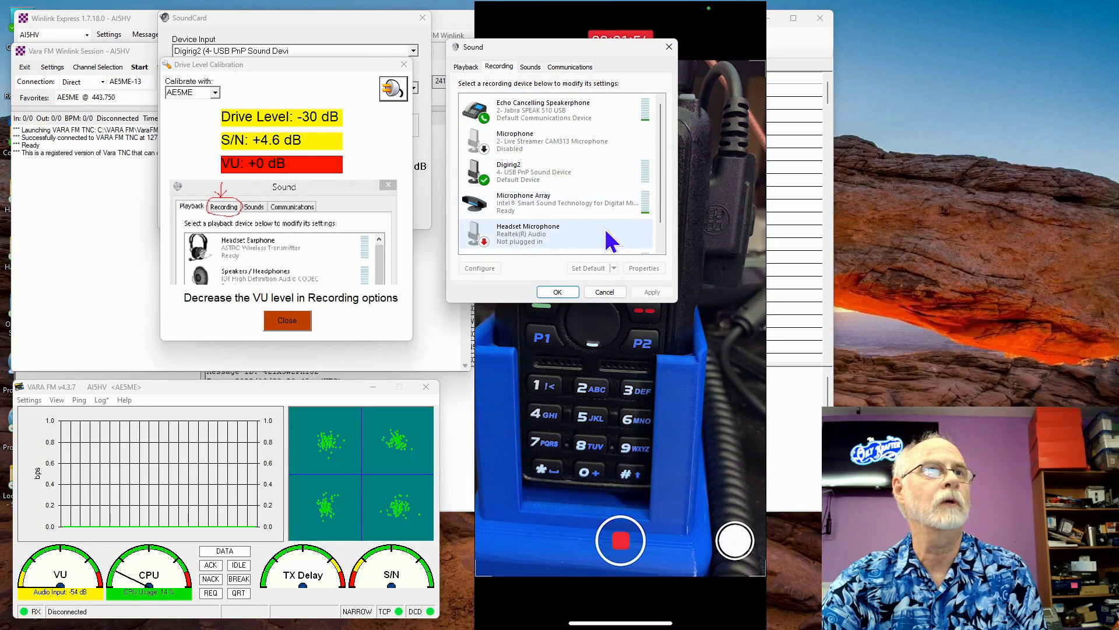
{"action": "left_click", "coordinate": [557, 170]}
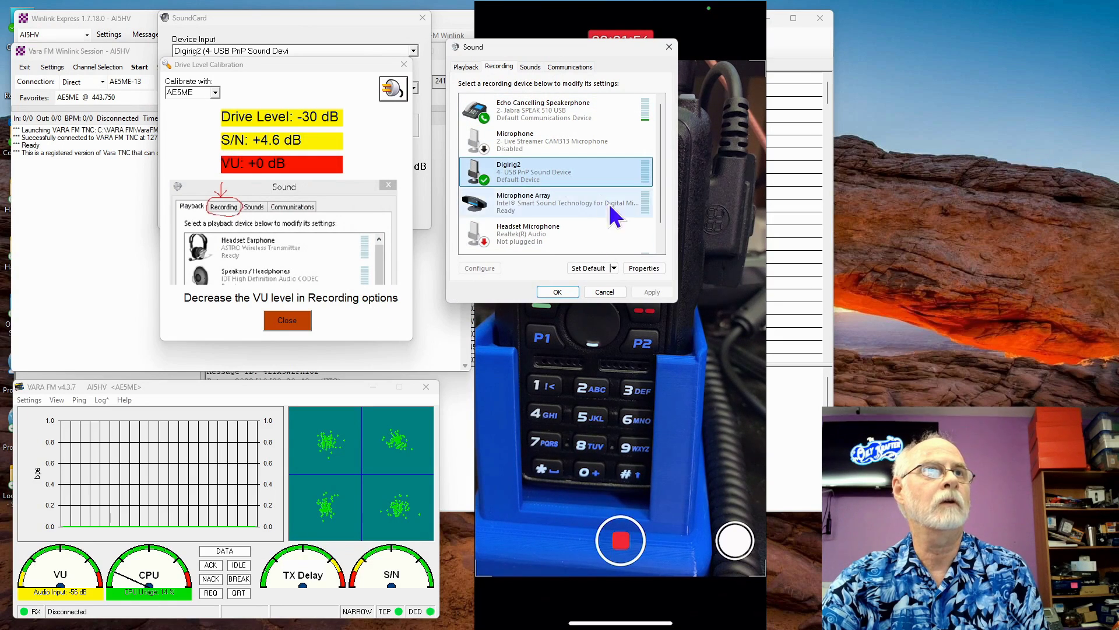
{"action": "left_click", "coordinate": [644, 269]}
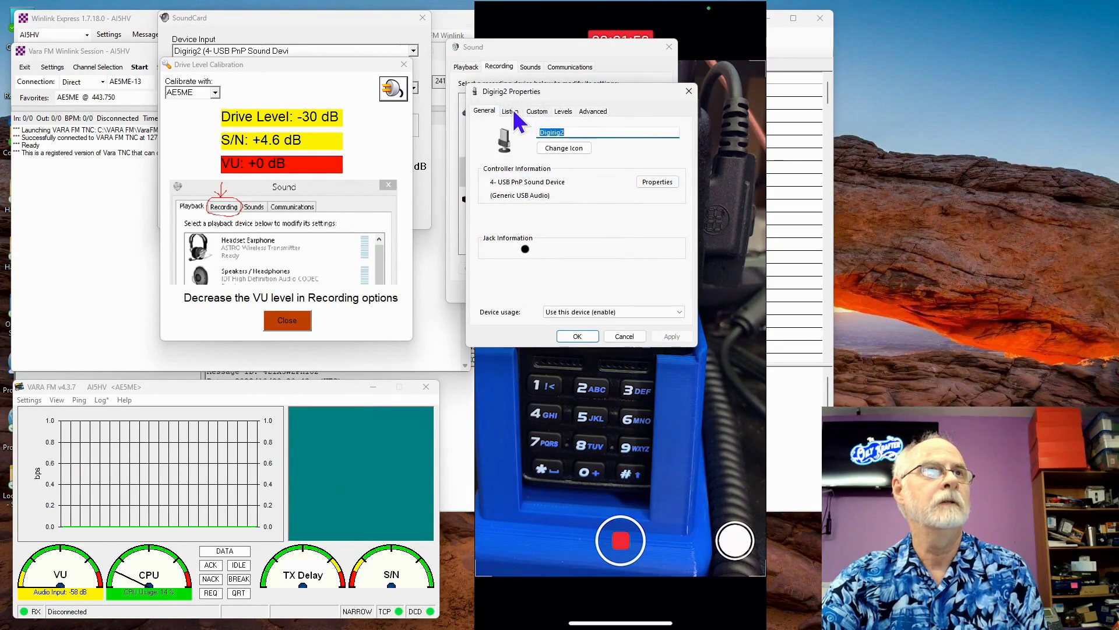
{"action": "left_click", "coordinate": [562, 112]}
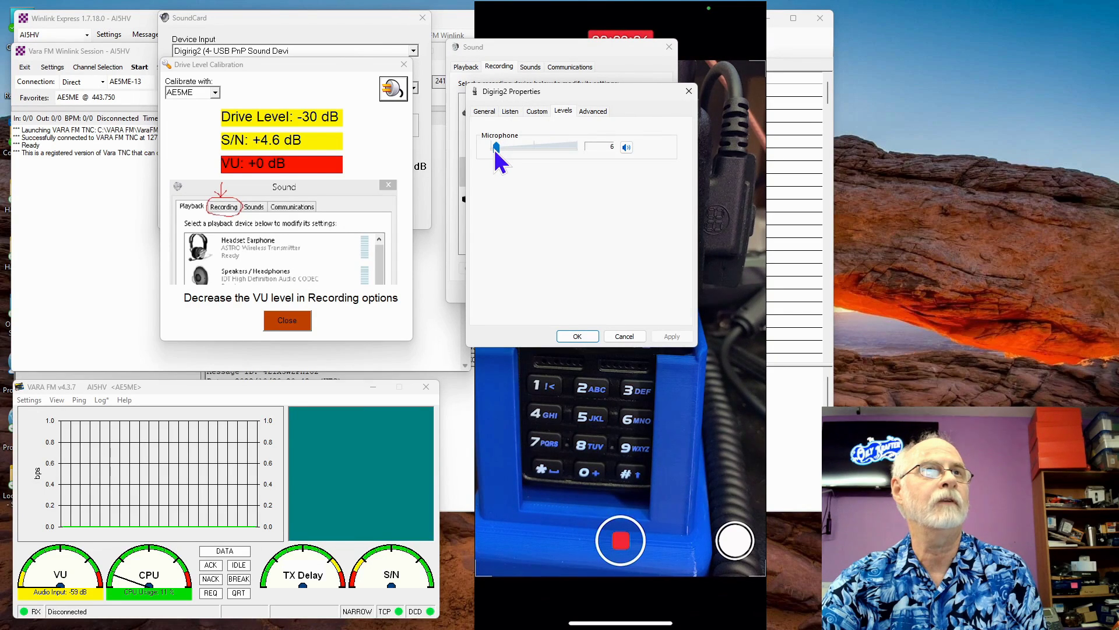
{"action": "left_click", "coordinate": [576, 336]}
{"action": "left_click", "coordinate": [559, 292]}
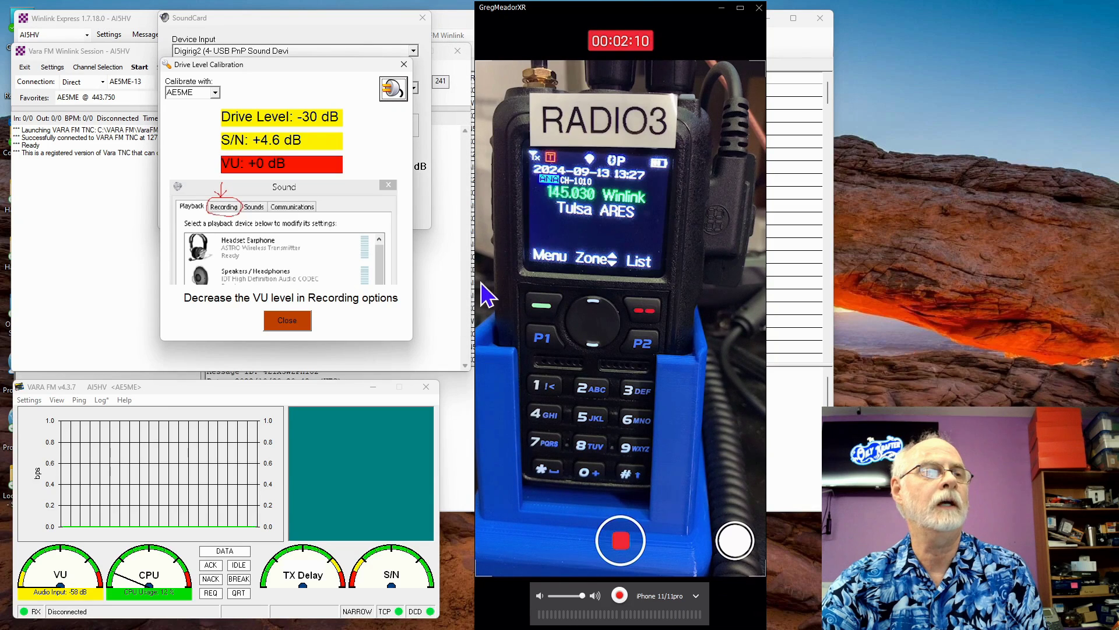
{"action": "left_click", "coordinate": [394, 87]}
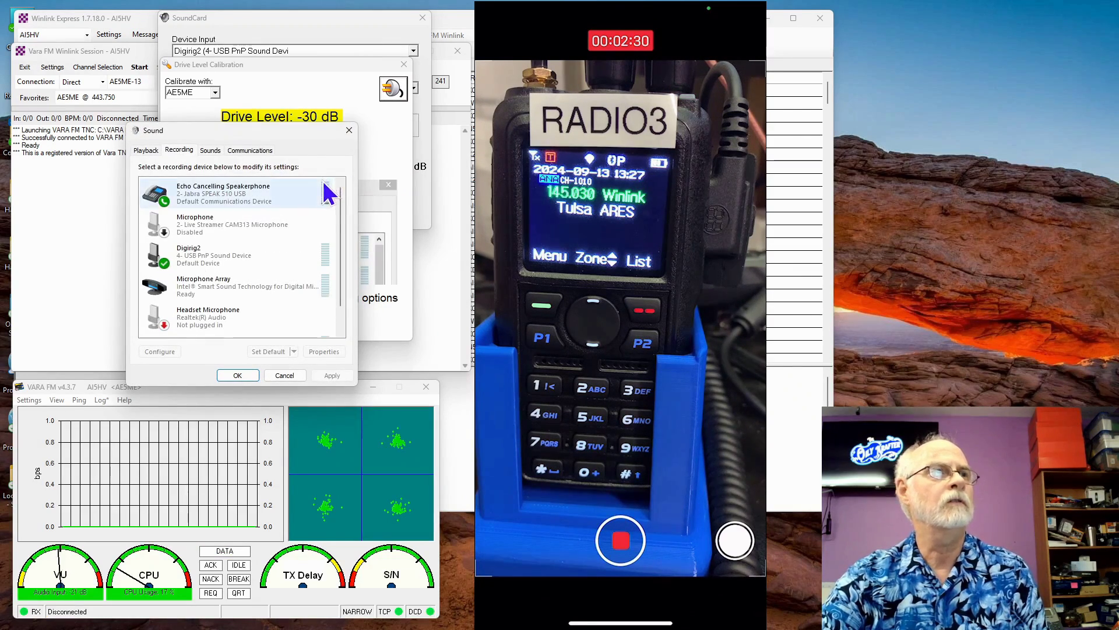
Lower the Digirig2 recording device's microphone level to 3, confirm the sound settings, and rerun the drive level calibration.
{"action": "left_click_drag", "start_coordinate": [276, 132], "coordinate": [595, 83]}
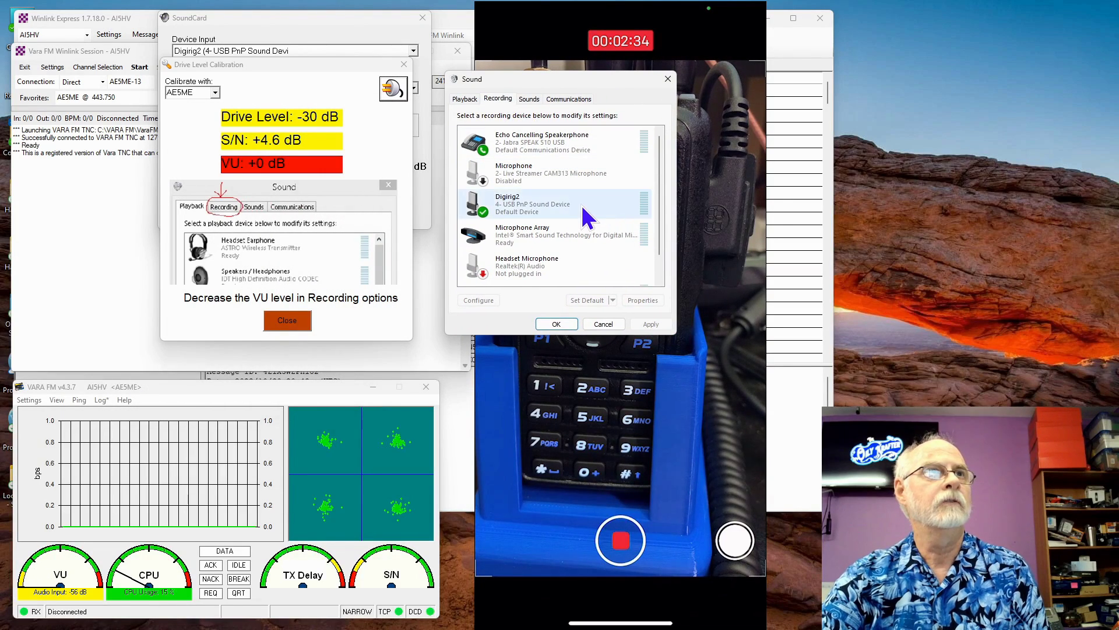
{"action": "left_click", "coordinate": [581, 203]}
{"action": "left_click", "coordinate": [641, 300]}
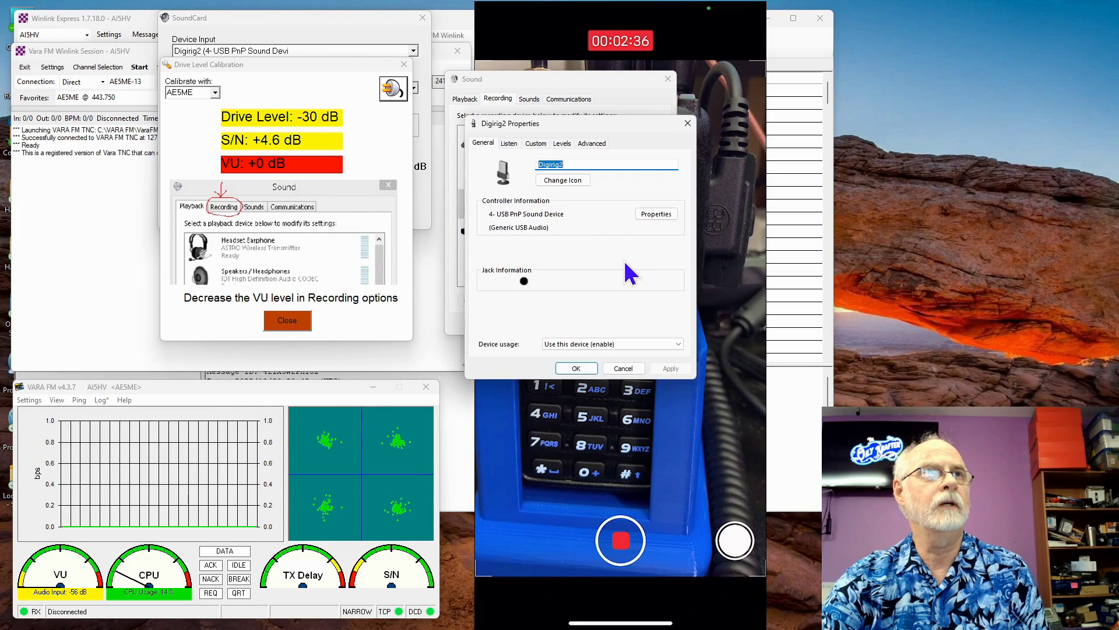
{"action": "left_click", "coordinate": [562, 144]}
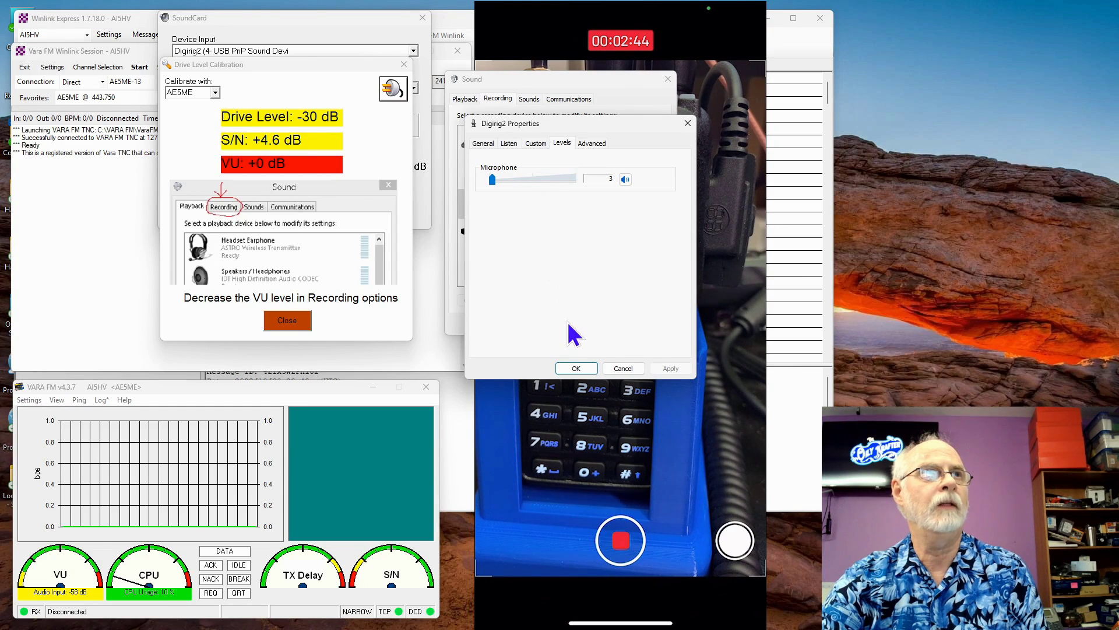
{"action": "left_click", "coordinate": [573, 370]}
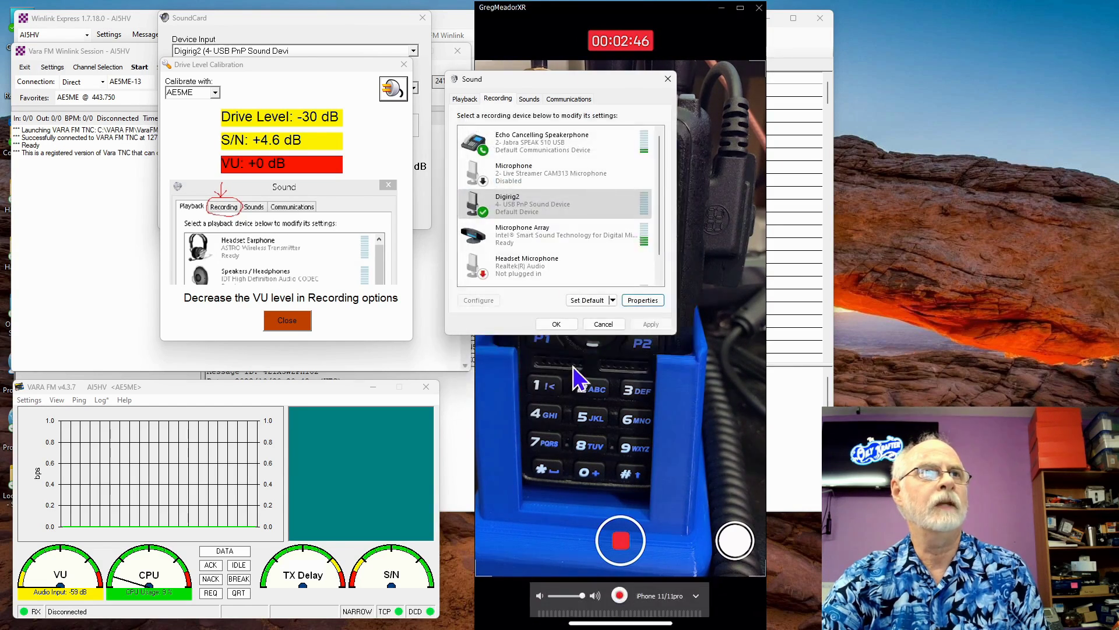
{"action": "left_click", "coordinate": [560, 324]}
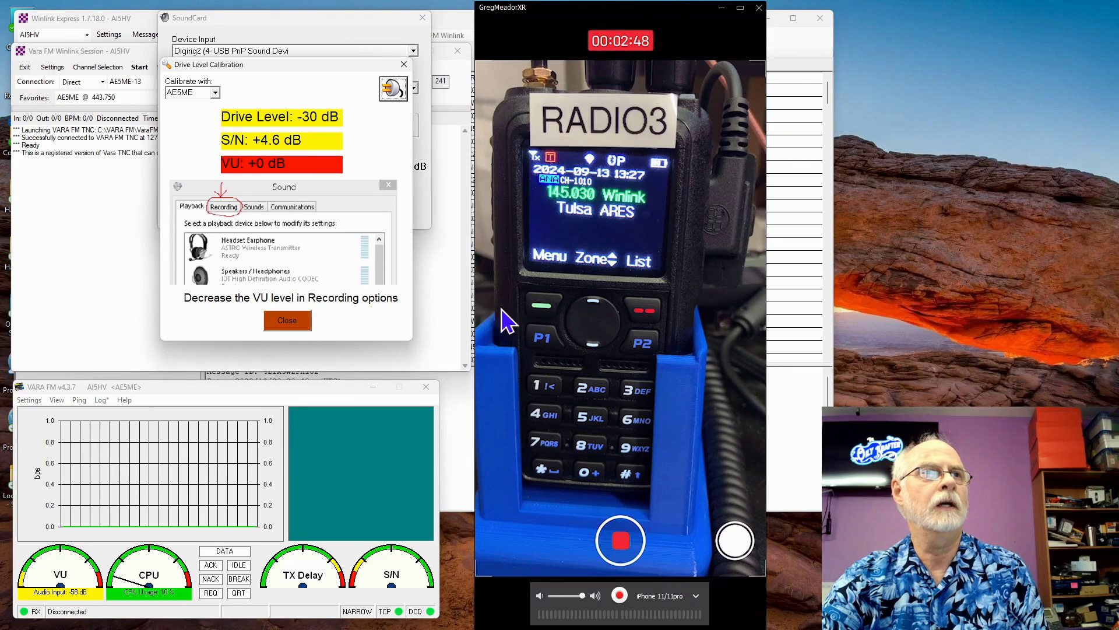
{"action": "left_click", "coordinate": [394, 91]}
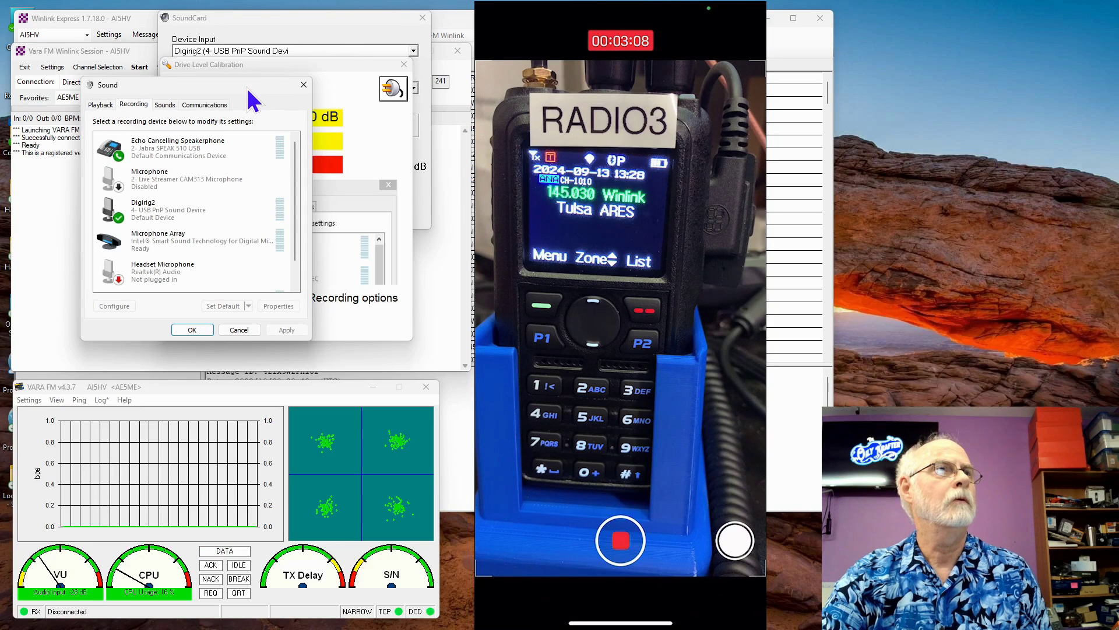
Close the recording device settings and rerun the drive level calibration with the radio's volume adjusted.
{"action": "left_click_drag", "start_coordinate": [251, 87], "coordinate": [601, 65]}
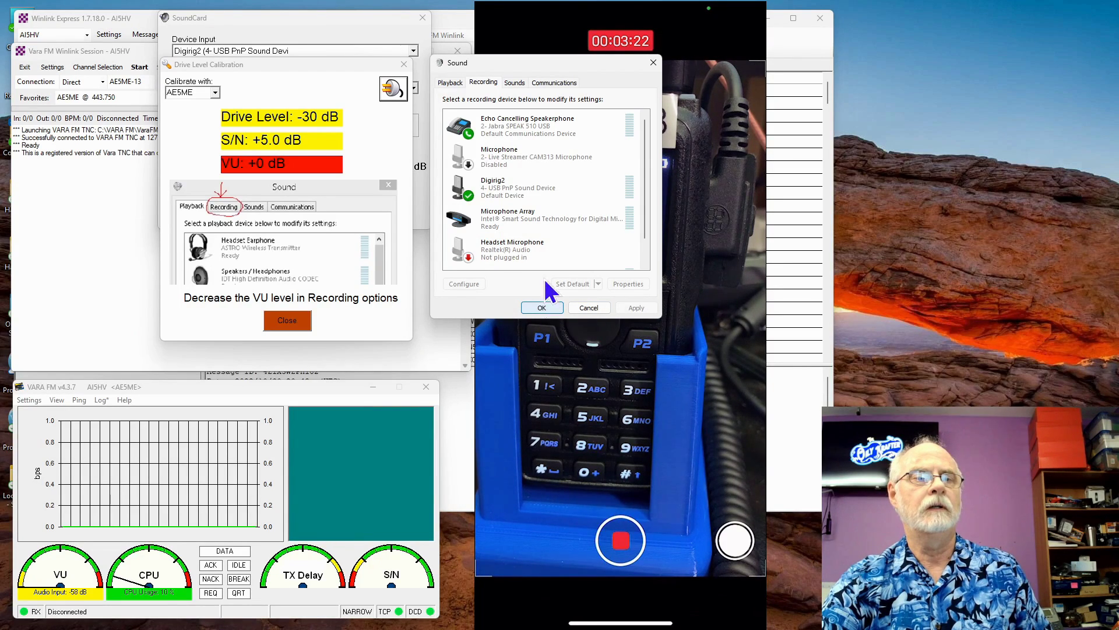
{"action": "left_click_drag", "start_coordinate": [531, 61], "coordinate": [95, 104]}
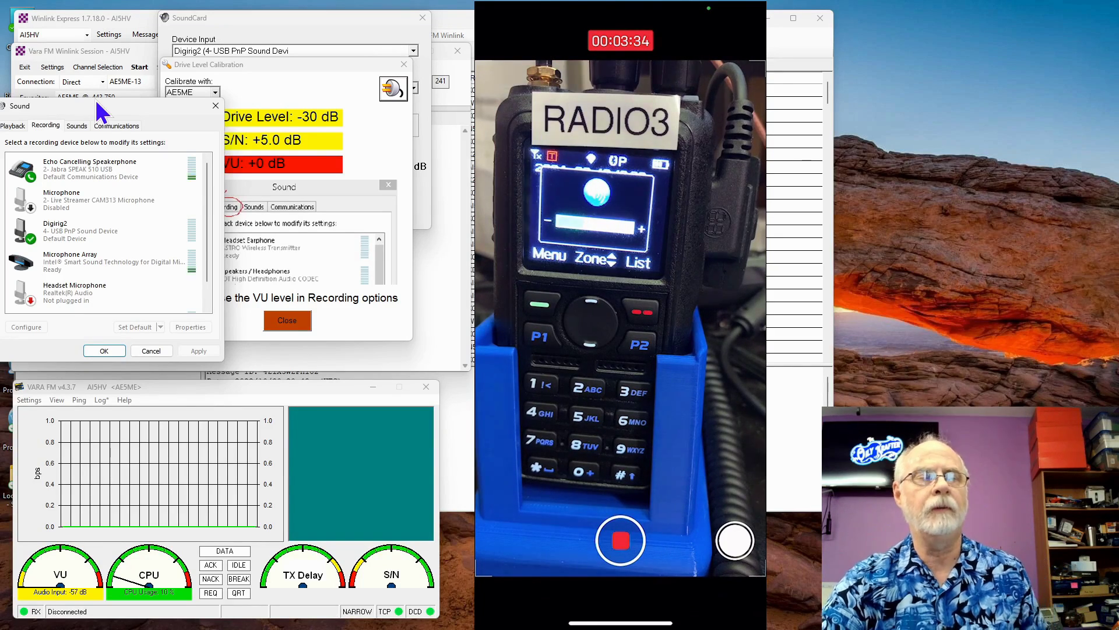
{"action": "left_click", "coordinate": [108, 352]}
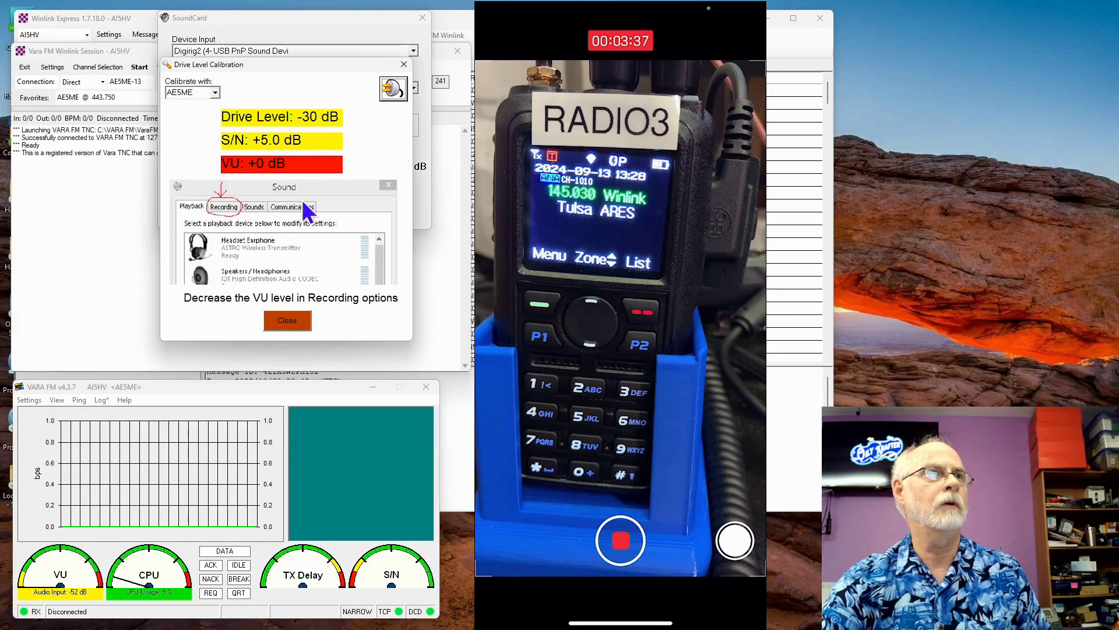
{"action": "left_click", "coordinate": [394, 89]}
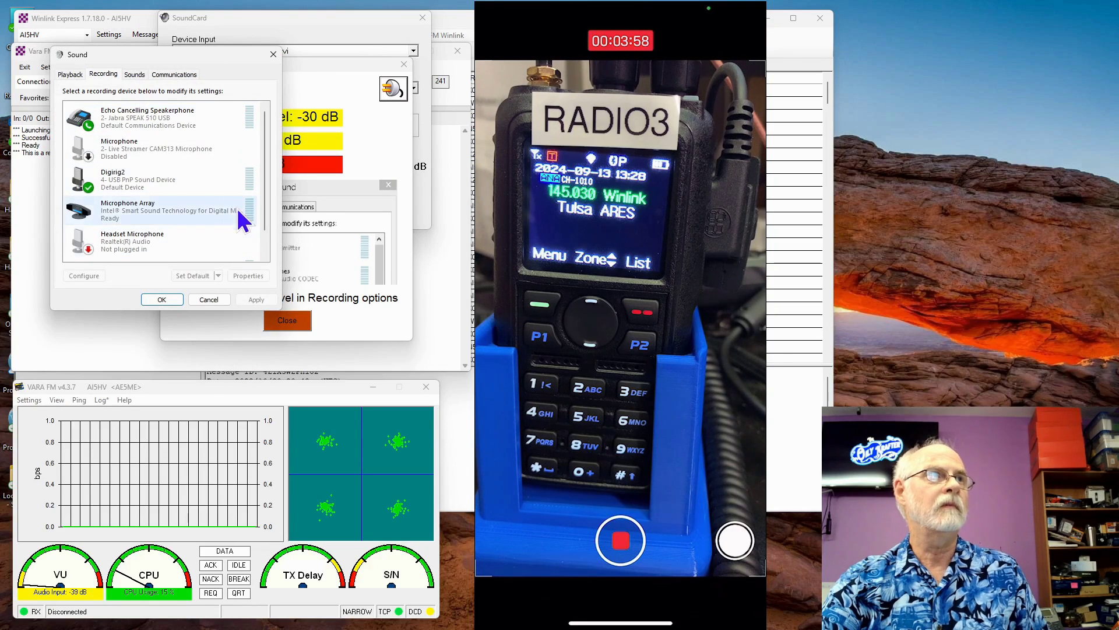
Reduce the Digirig2 recording device's microphone level to 1, confirm the sound settings, and repeat the drive level calibration.
{"action": "left_click", "coordinate": [190, 180]}
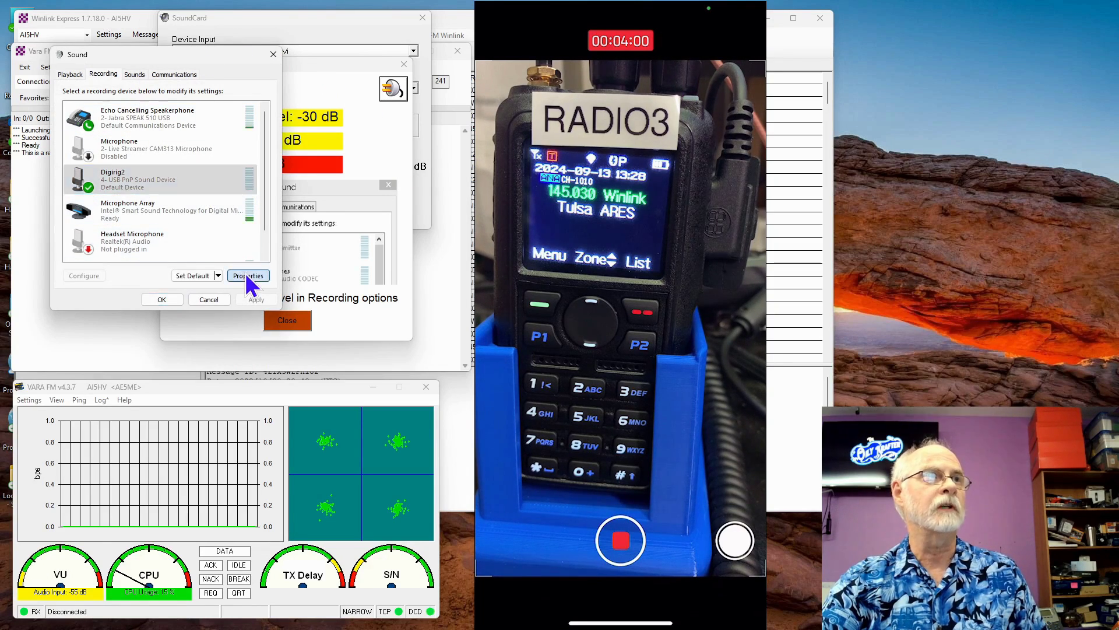
{"action": "left_click", "coordinate": [248, 275]}
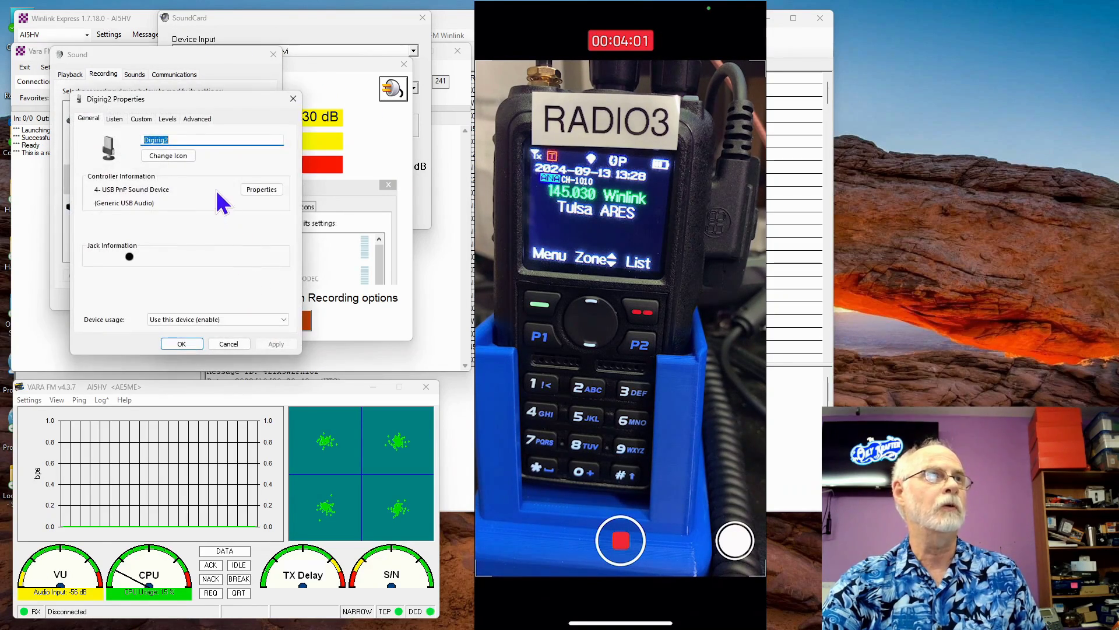
{"action": "left_click", "coordinate": [168, 119]}
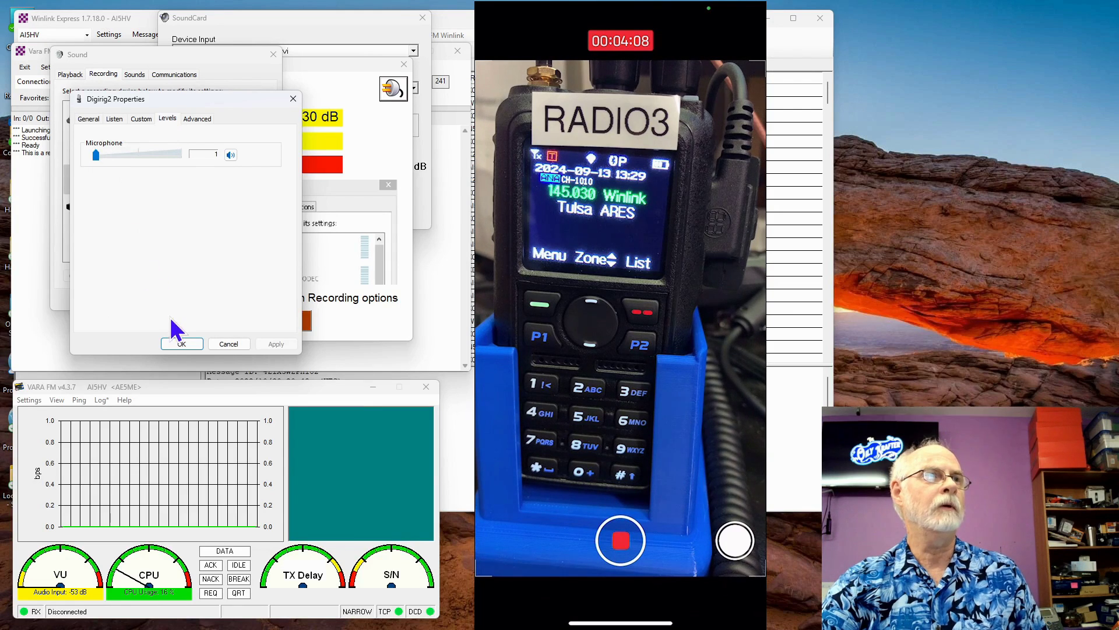
{"action": "left_click", "coordinate": [181, 343]}
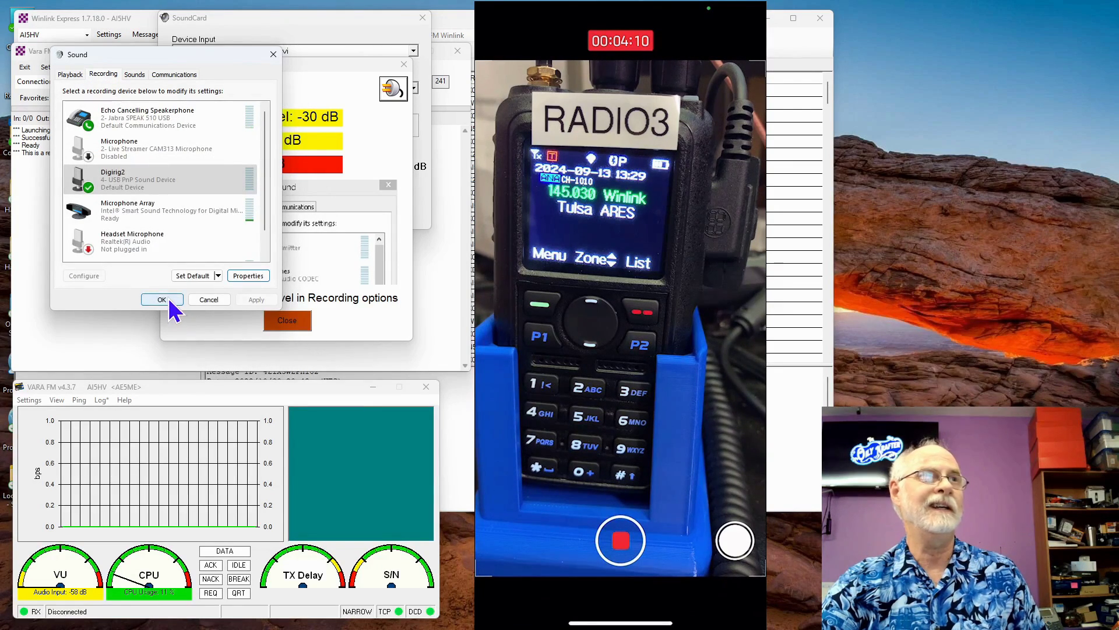
{"action": "left_click", "coordinate": [162, 299]}
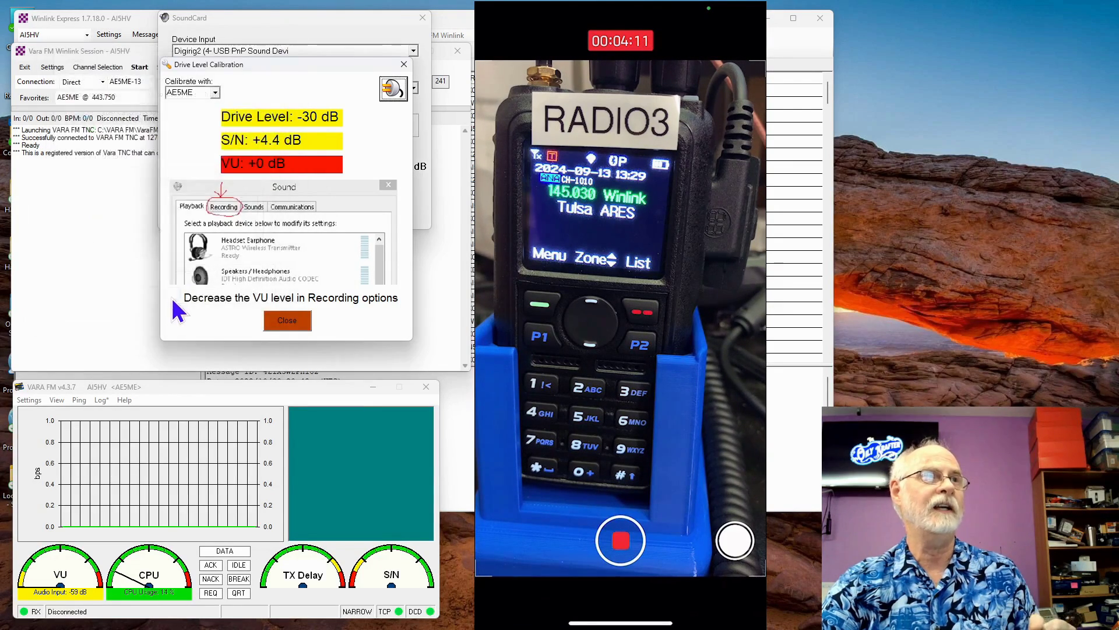
{"action": "left_click", "coordinate": [391, 90]}
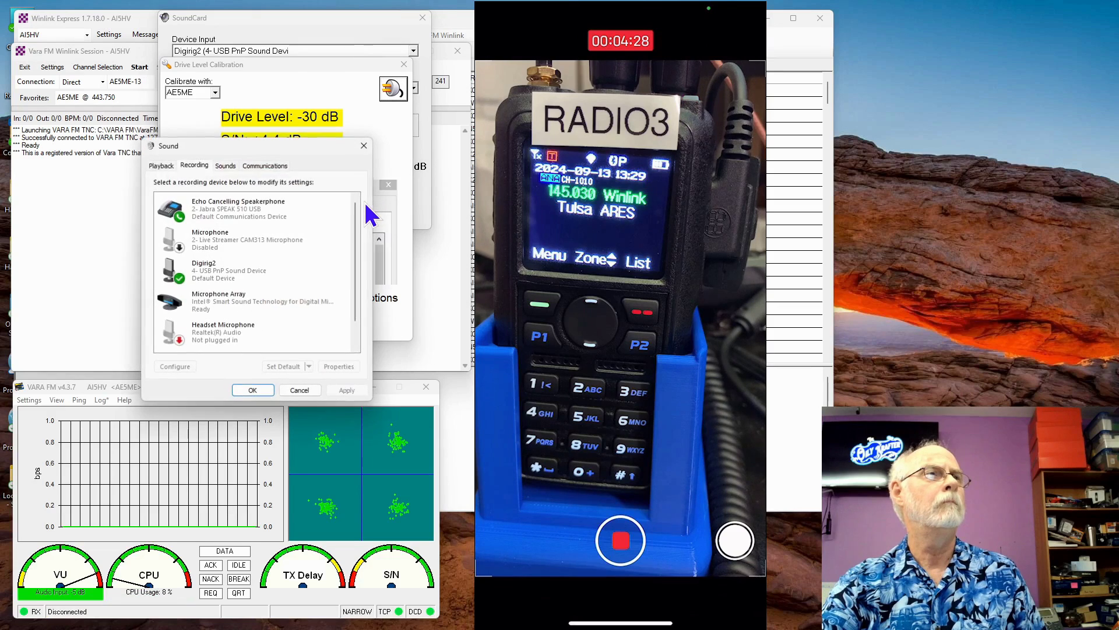
Dismiss the recording device settings and repeat the drive level calibration after another adjustment of the radio's volume.
{"action": "left_click_drag", "start_coordinate": [278, 152], "coordinate": [546, 77]}
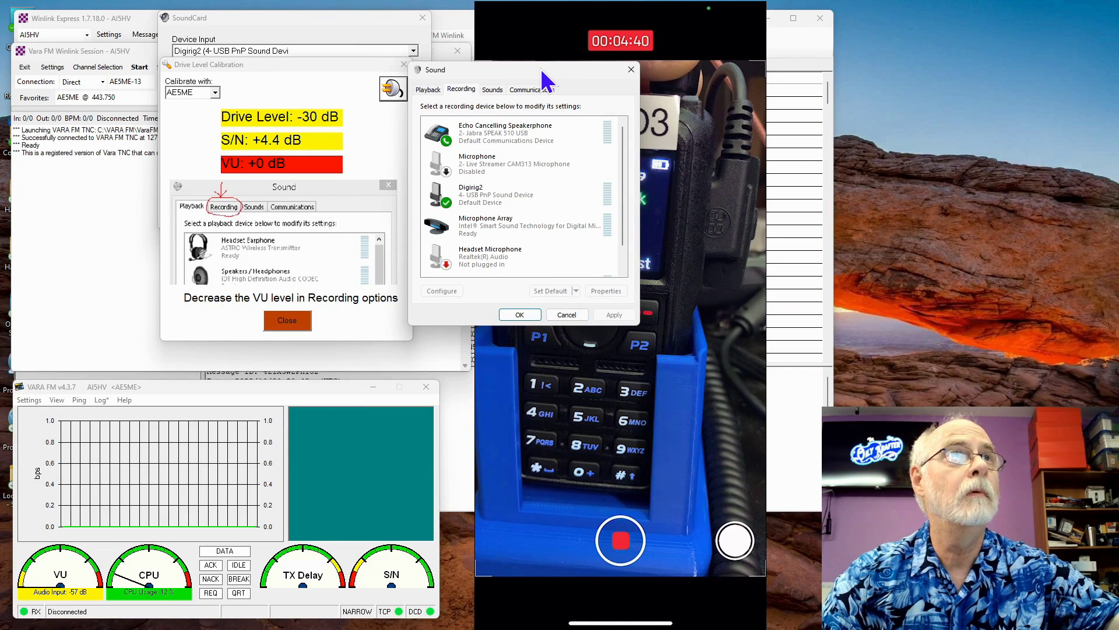
{"action": "left_click_drag", "start_coordinate": [539, 70], "coordinate": [274, 66]}
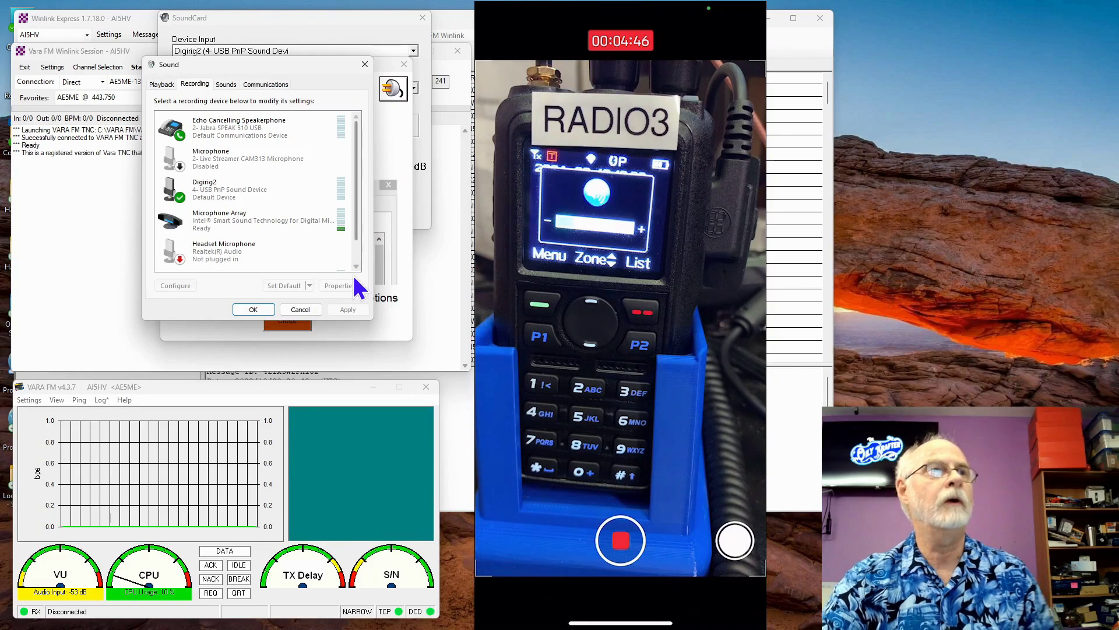
{"action": "left_click", "coordinate": [253, 309]}
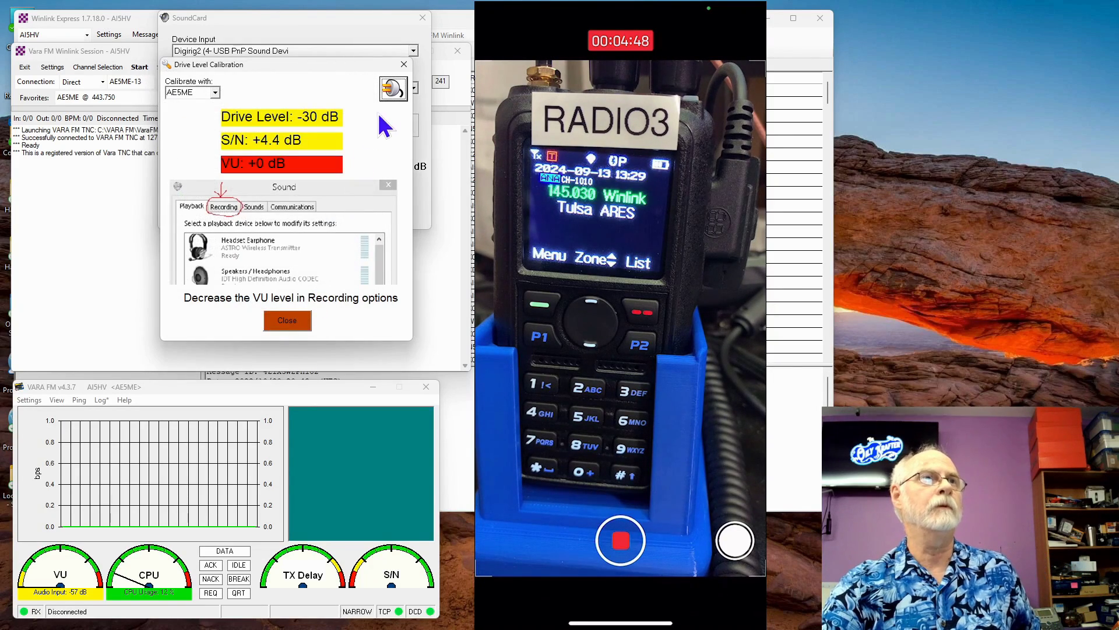
{"action": "left_click", "coordinate": [386, 90]}
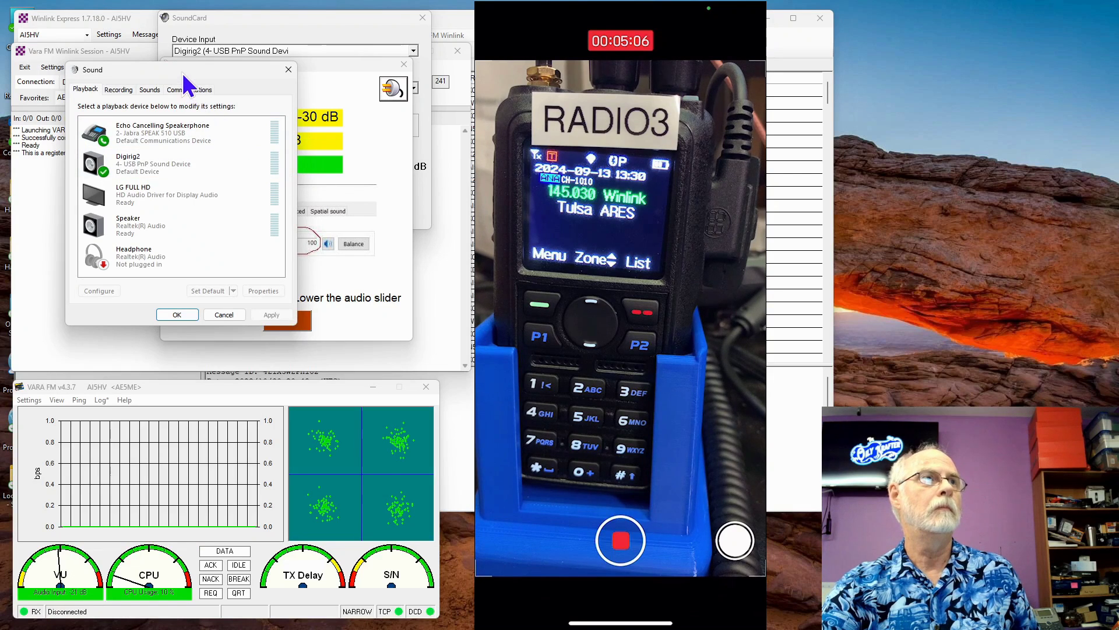
Lower the Digirig2 playback device's speaker level to 80, confirm the sound settings, and rerun the drive level calibration.
{"action": "left_click_drag", "start_coordinate": [183, 71], "coordinate": [555, 70]}
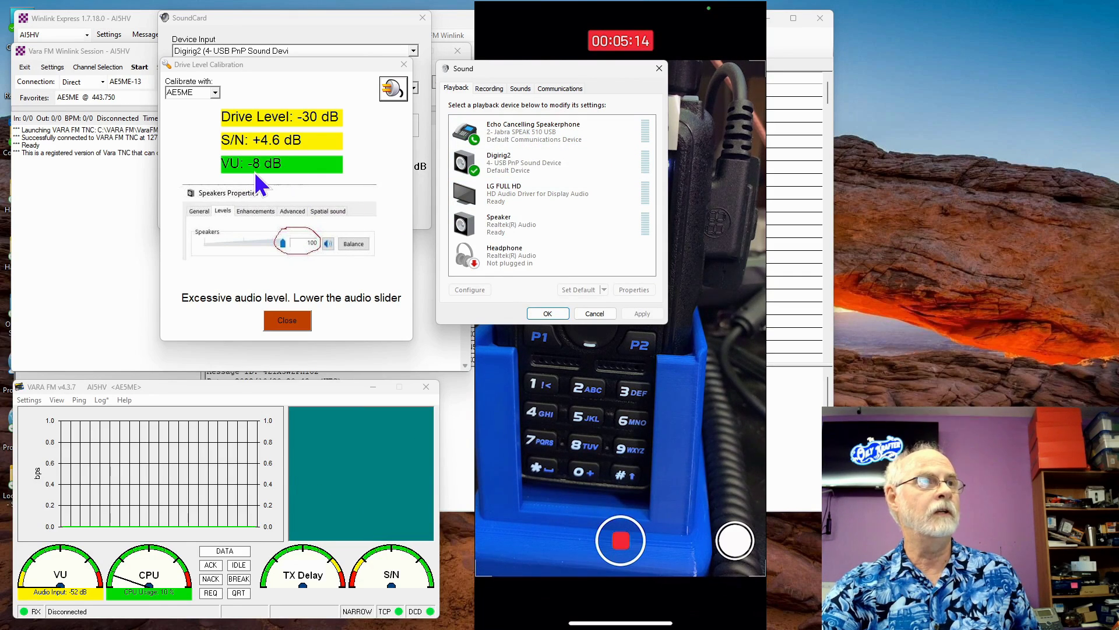
{"action": "left_click_drag", "start_coordinate": [514, 72], "coordinate": [775, 74]}
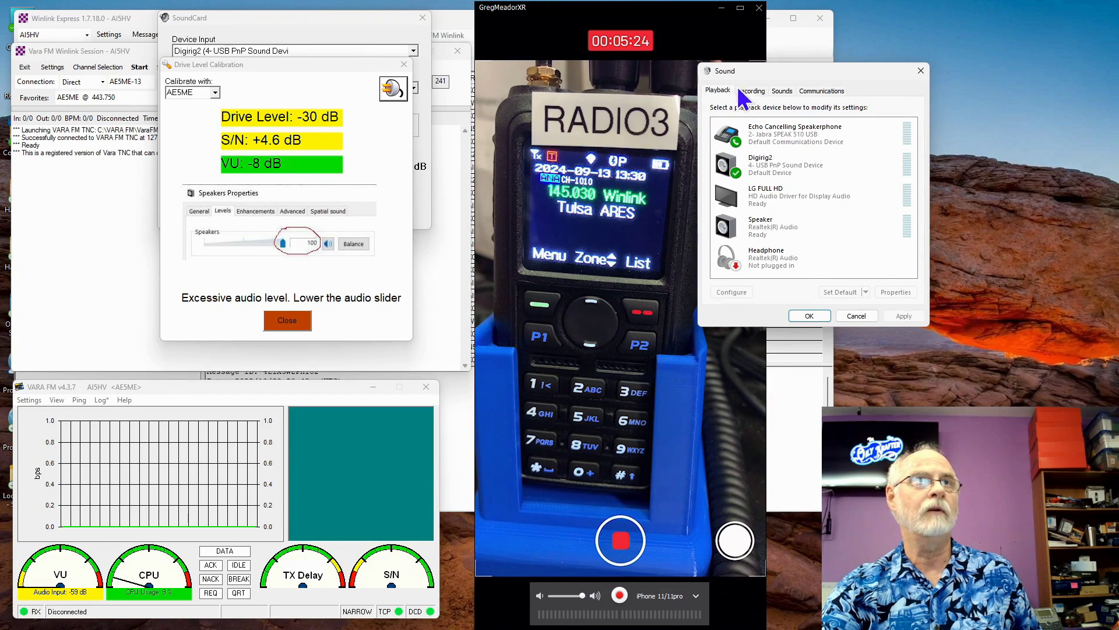
{"action": "left_click", "coordinate": [781, 166]}
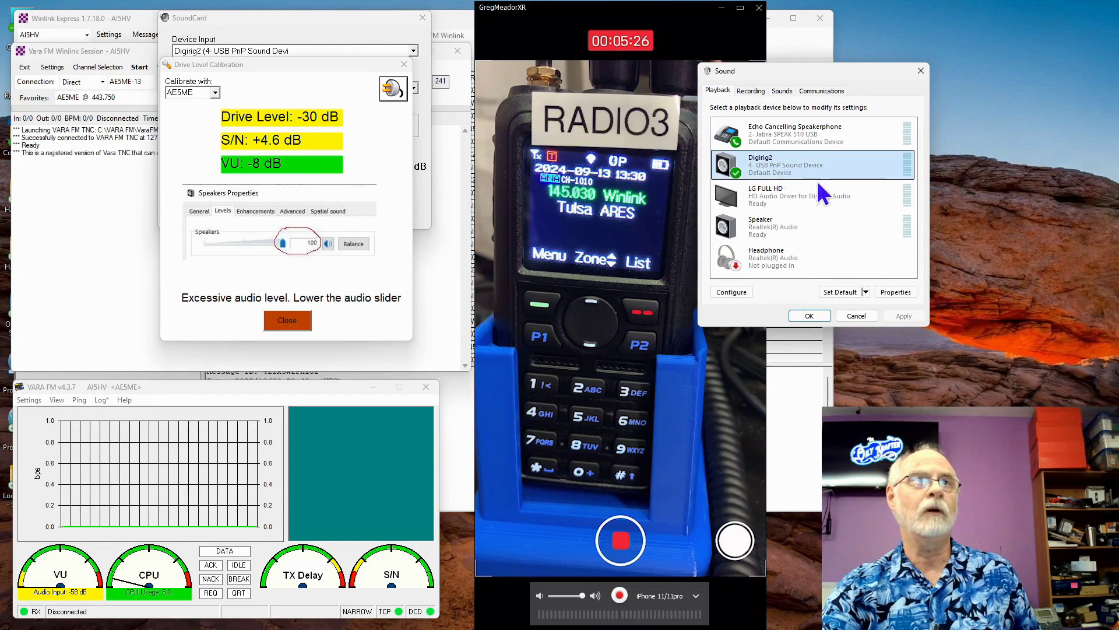
{"action": "left_click", "coordinate": [896, 292]}
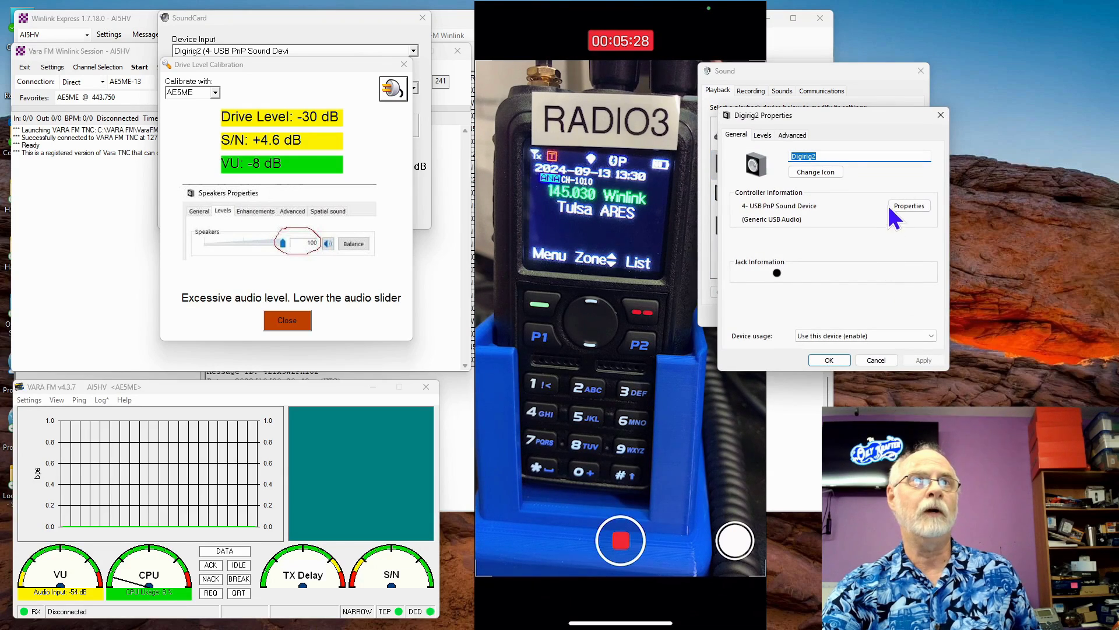
{"action": "left_click", "coordinate": [763, 135]}
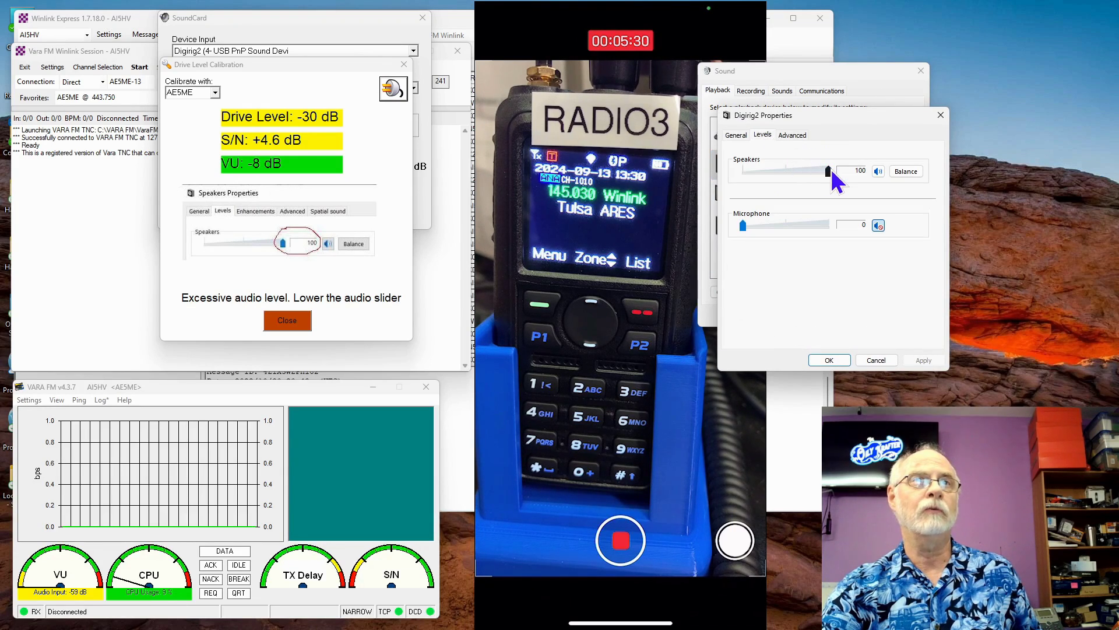
{"action": "scroll", "coordinate": [830, 169], "scroll_direction": "down", "scroll_amount": 5}
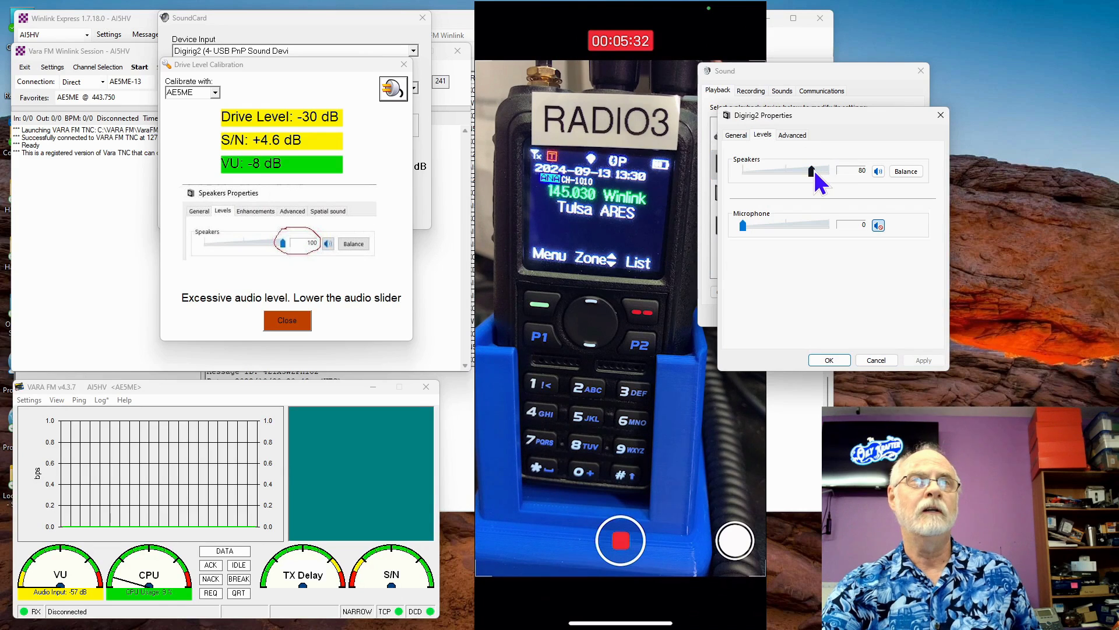
{"action": "left_click", "coordinate": [830, 360]}
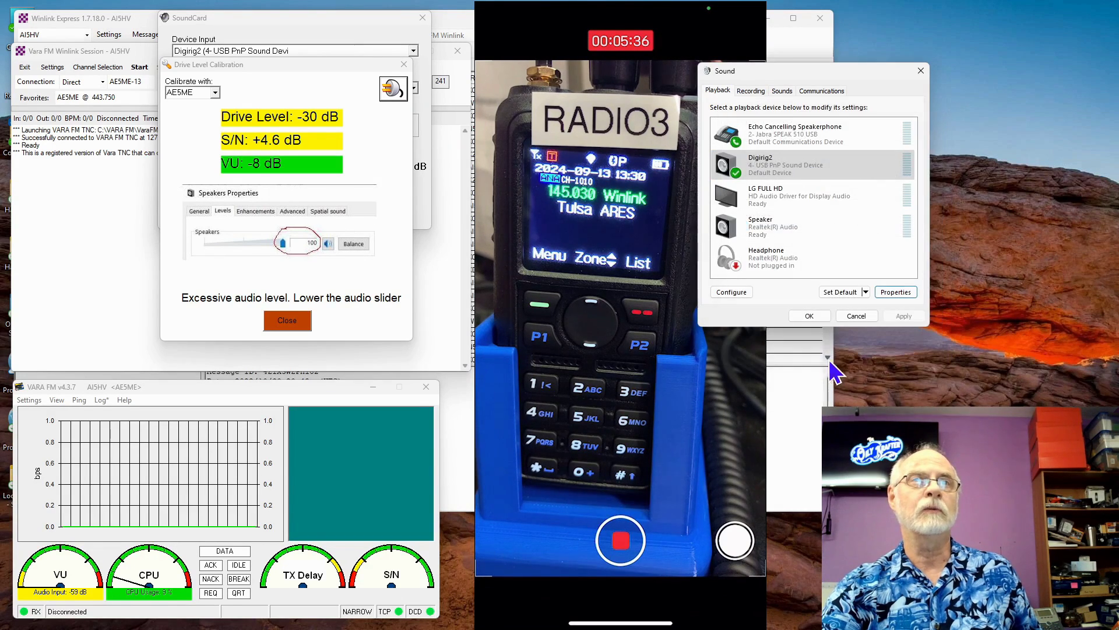
{"action": "left_click", "coordinate": [816, 314]}
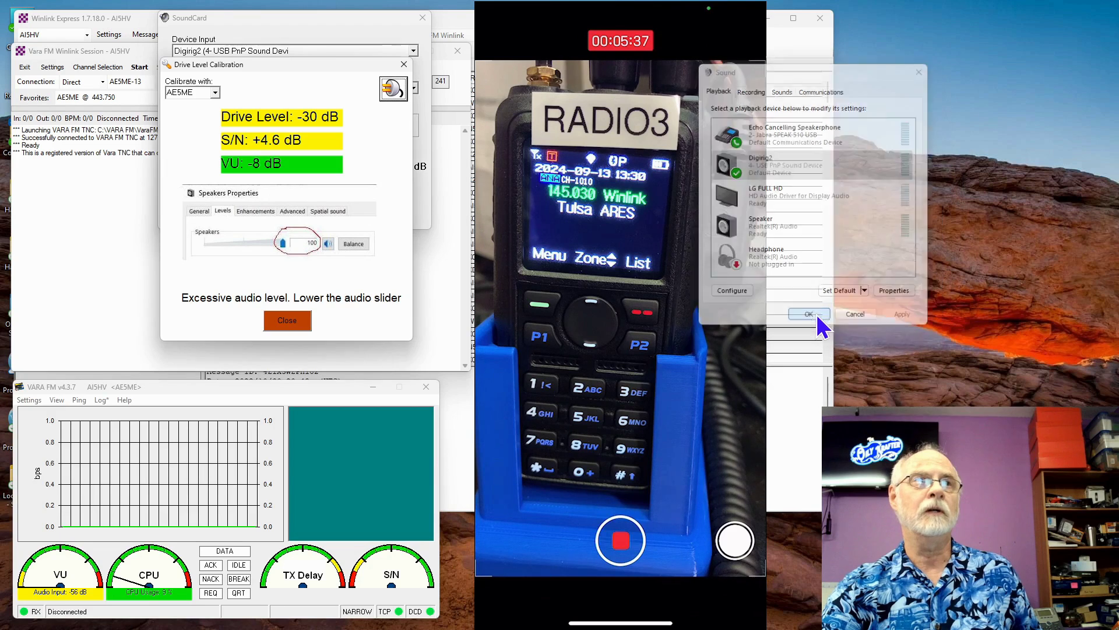
{"action": "left_click", "coordinate": [392, 90]}
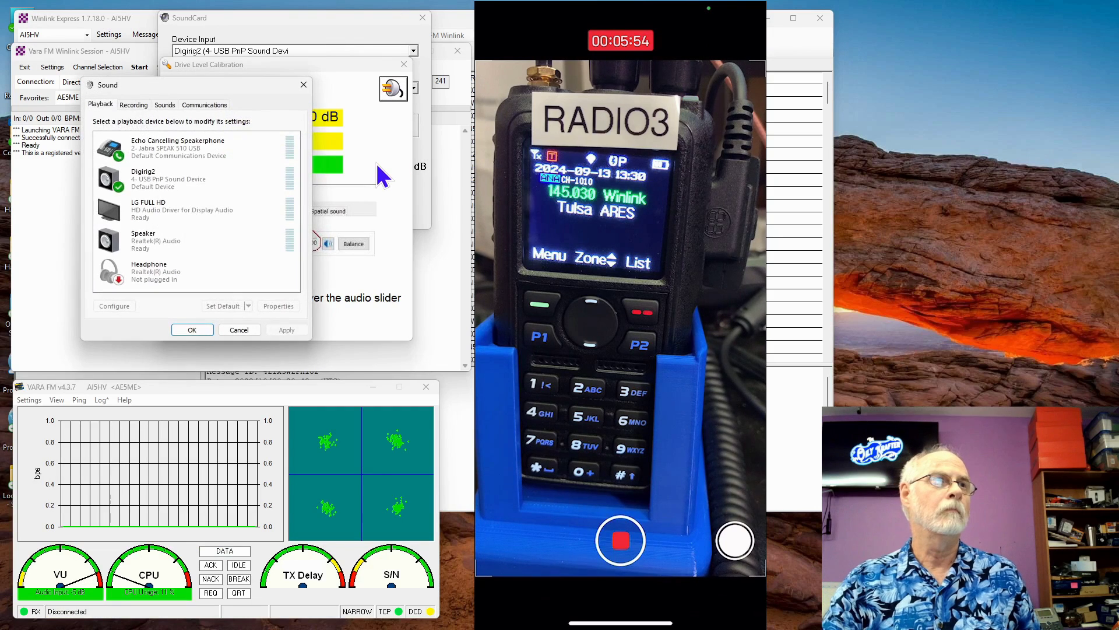
Reduce the Digirig2 playback device's speaker level further, confirm the sound settings, and repeat the drive level calibration.
{"action": "left_click_drag", "start_coordinate": [239, 99], "coordinate": [647, 83]}
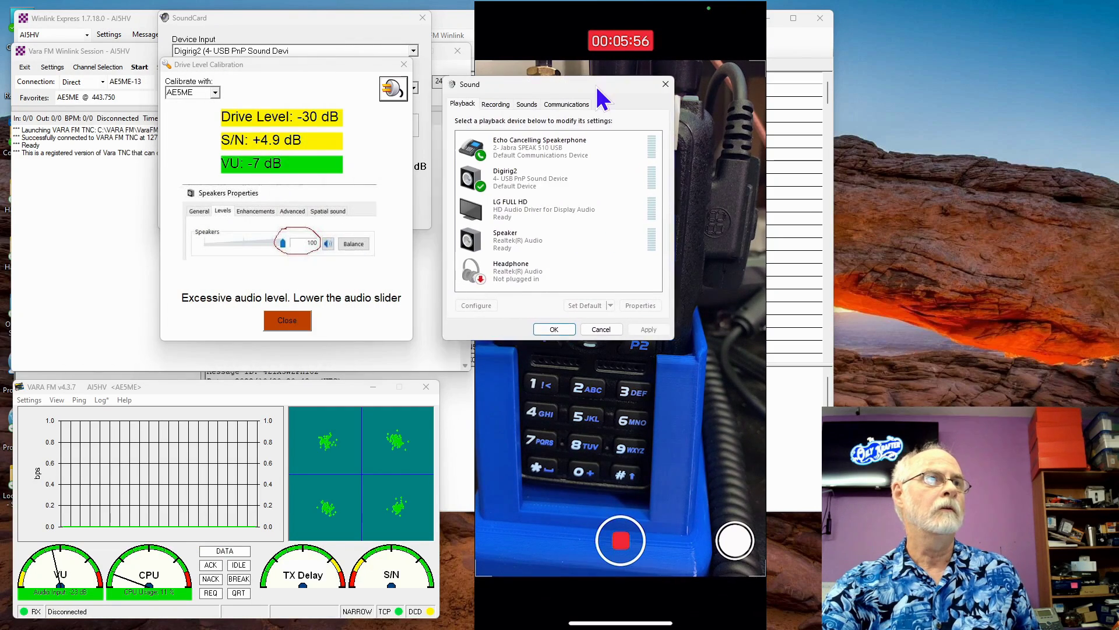
{"action": "left_click", "coordinate": [619, 166]}
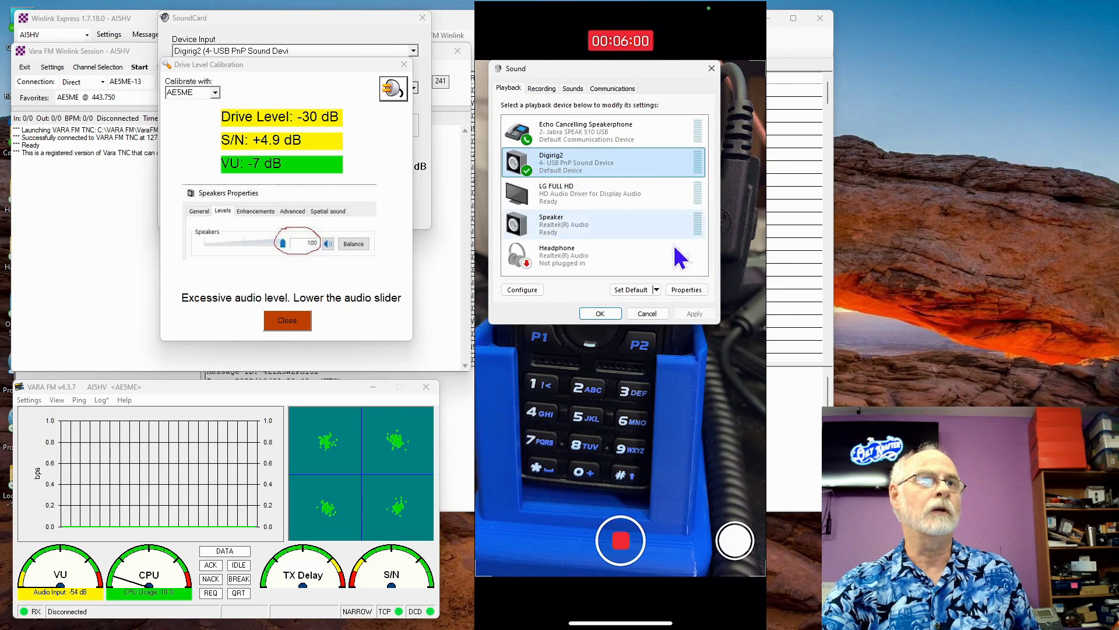
{"action": "left_click", "coordinate": [688, 290]}
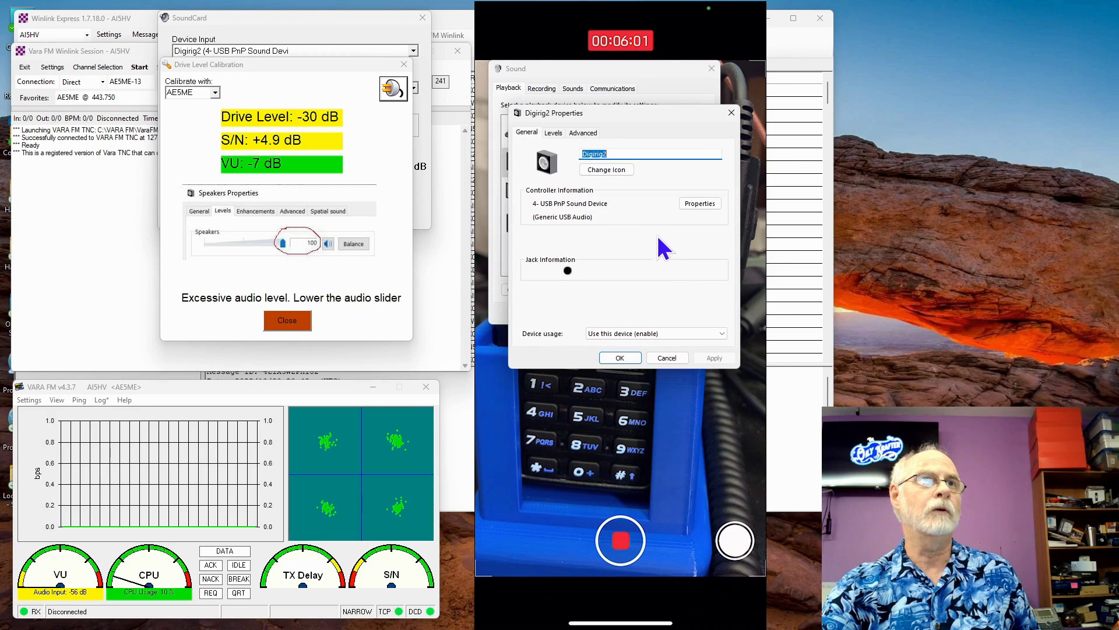
{"action": "left_click", "coordinate": [554, 133]}
{"action": "left_click_drag", "start_coordinate": [603, 170], "coordinate": [586, 170]}
{"action": "left_click", "coordinate": [620, 358]}
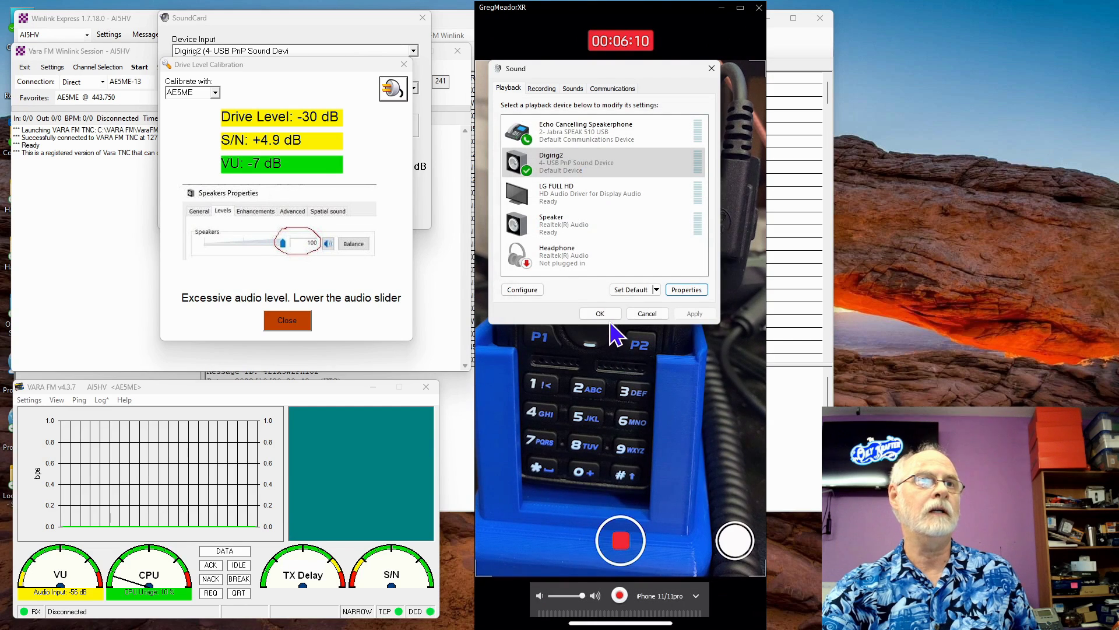
{"action": "left_click", "coordinate": [610, 314]}
{"action": "left_click", "coordinate": [392, 91]}
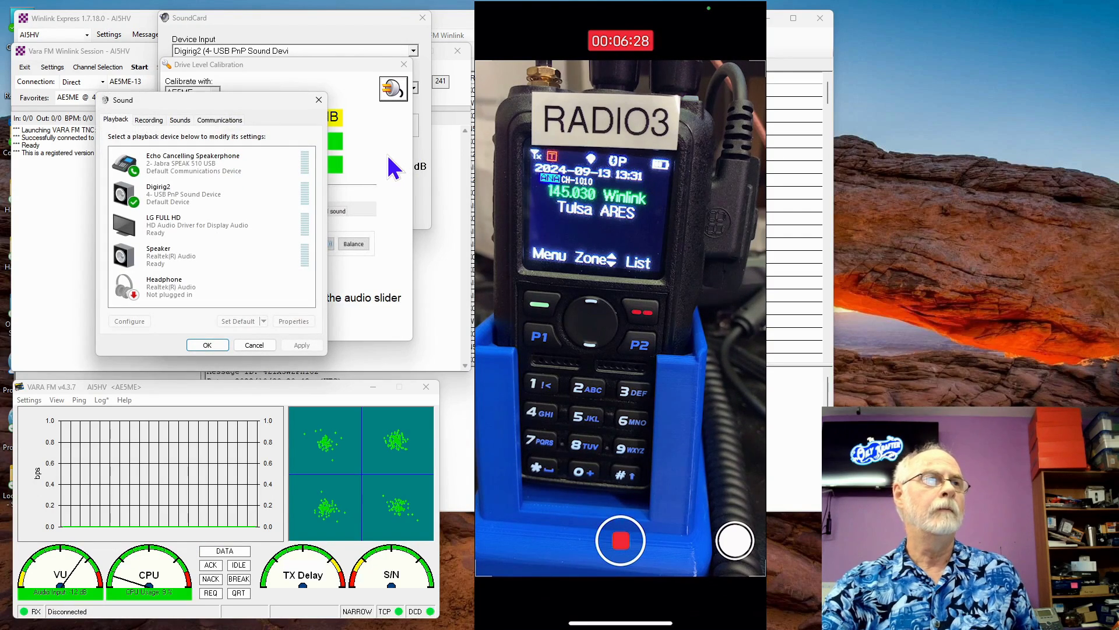
Lower the Digirig2 playback device's speaker level to about 51, confirm the sound settings, and rerun the drive level calibration.
{"action": "left_click_drag", "start_coordinate": [234, 98], "coordinate": [593, 72]}
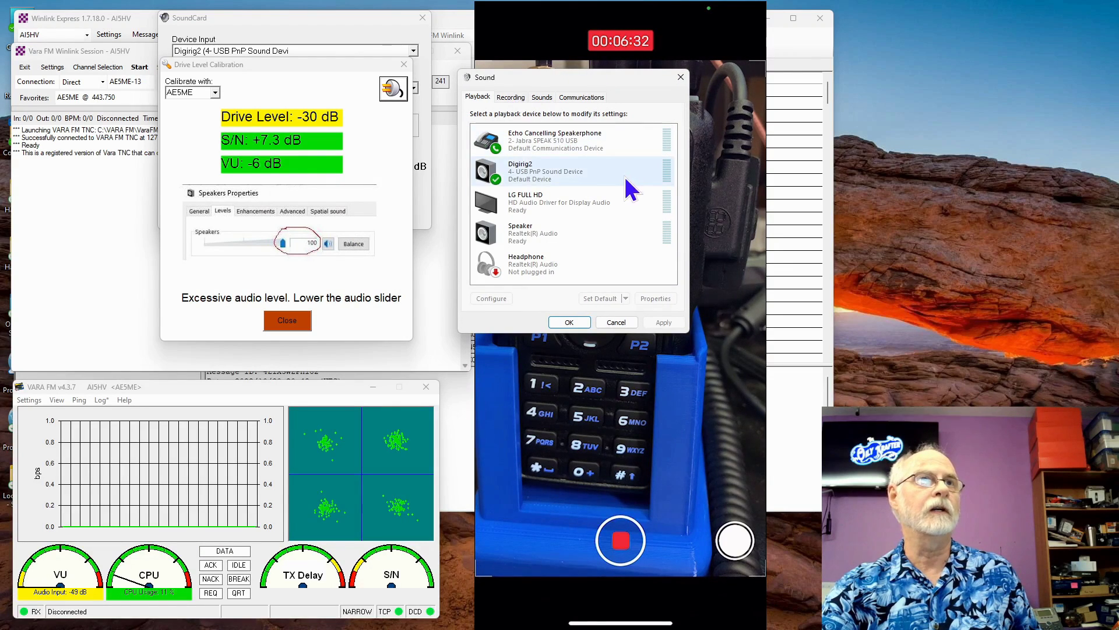
{"action": "left_click", "coordinate": [586, 172]}
{"action": "left_click", "coordinate": [655, 299]}
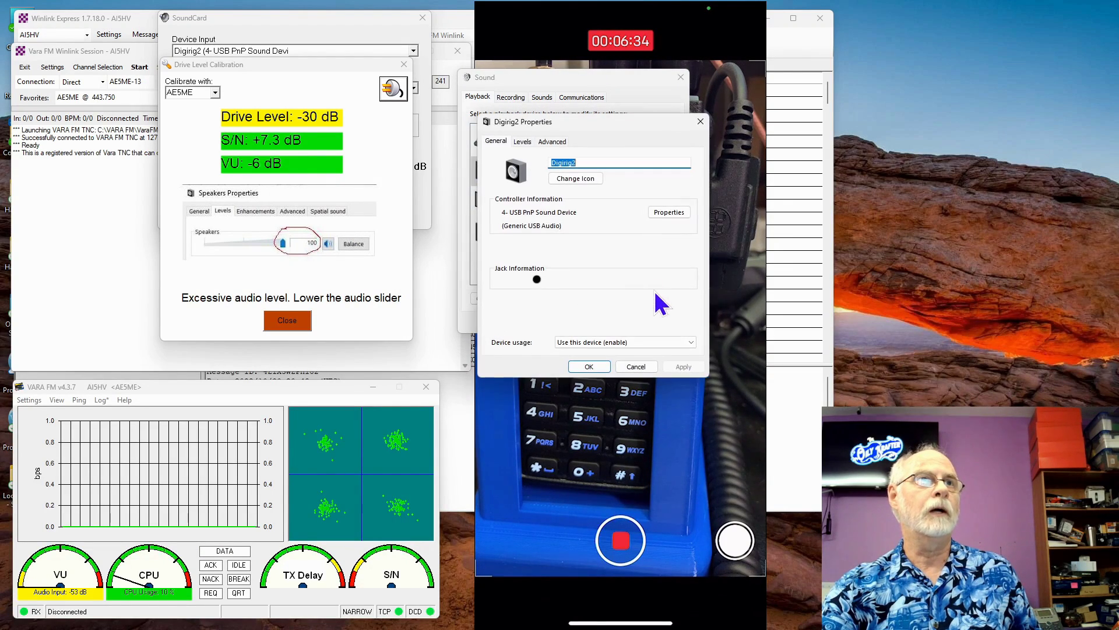
{"action": "left_click", "coordinate": [524, 142]}
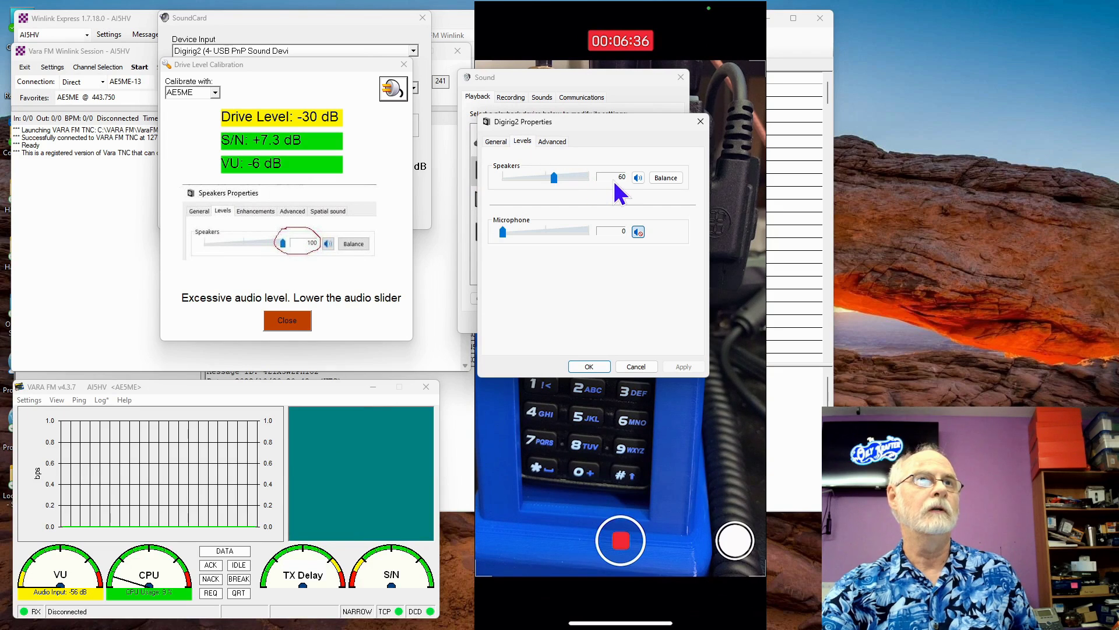
{"action": "left_click_drag", "start_coordinate": [554, 178], "coordinate": [546, 179]}
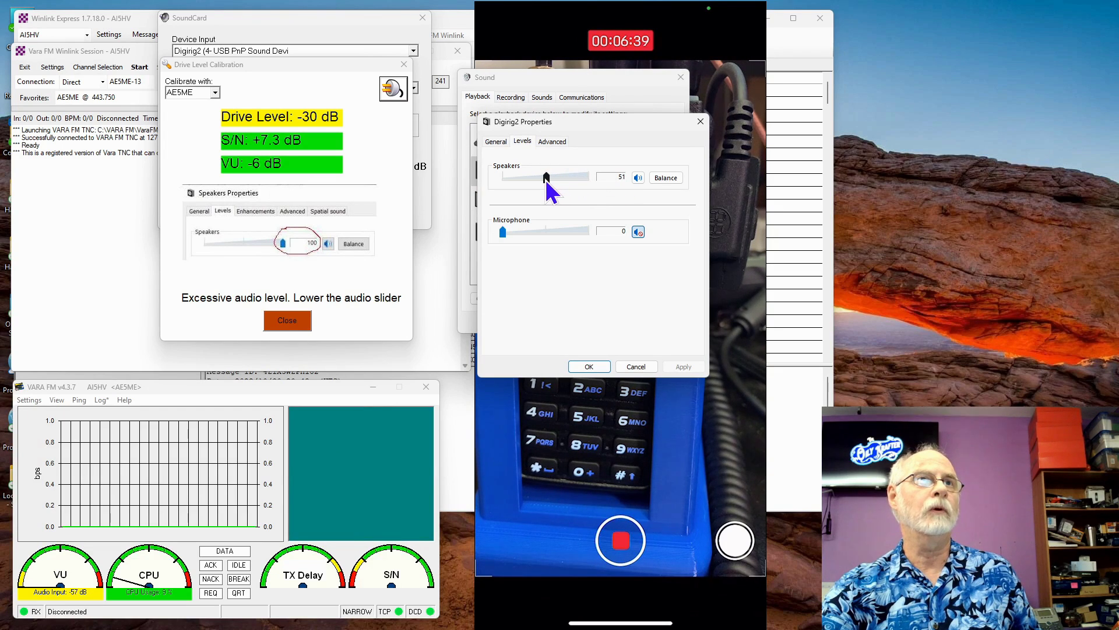
{"action": "left_click", "coordinate": [588, 366]}
{"action": "left_click", "coordinate": [577, 322]}
{"action": "left_click", "coordinate": [393, 91]}
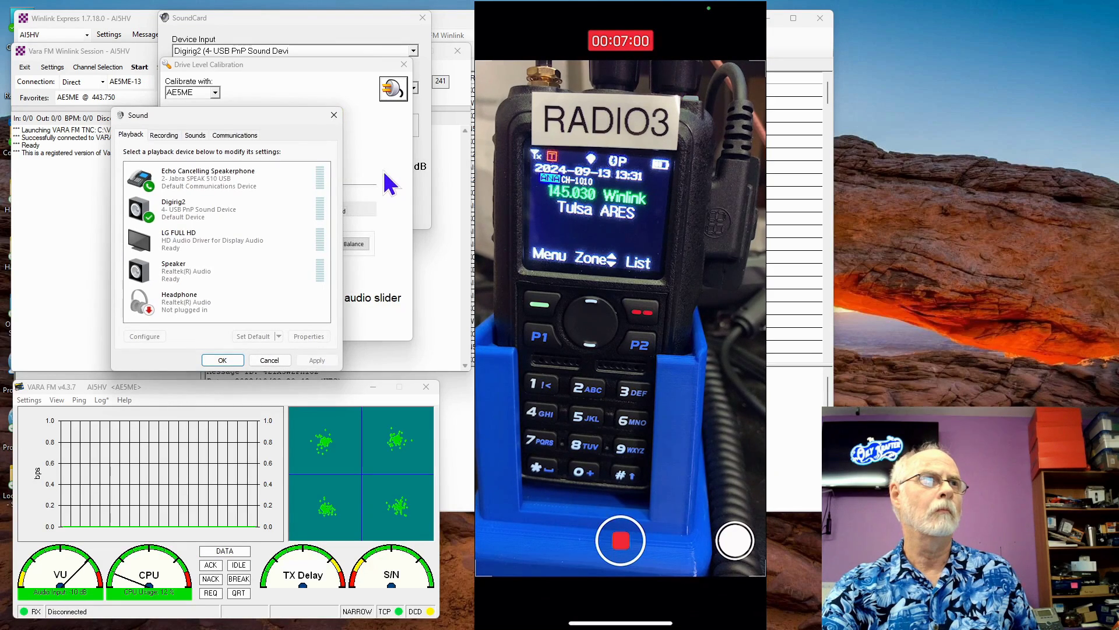
Set the Digirig2 playback device's speaker level to 30, confirm the sound settings, and repeat the drive level calibration.
{"action": "left_click_drag", "start_coordinate": [266, 106], "coordinate": [868, 83]}
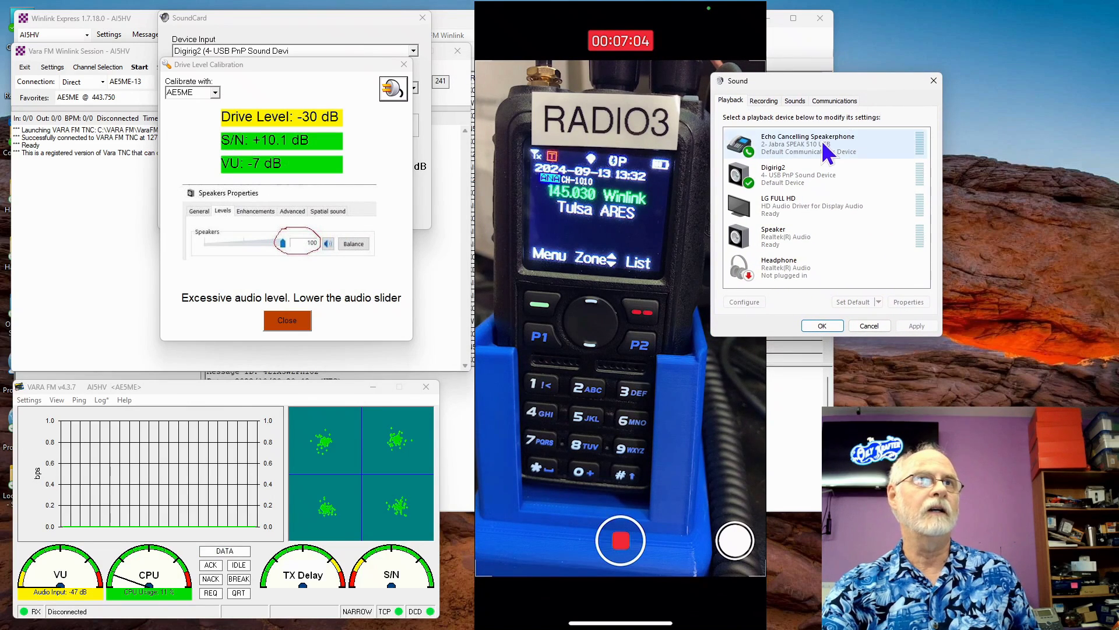
{"action": "left_click", "coordinate": [801, 188]}
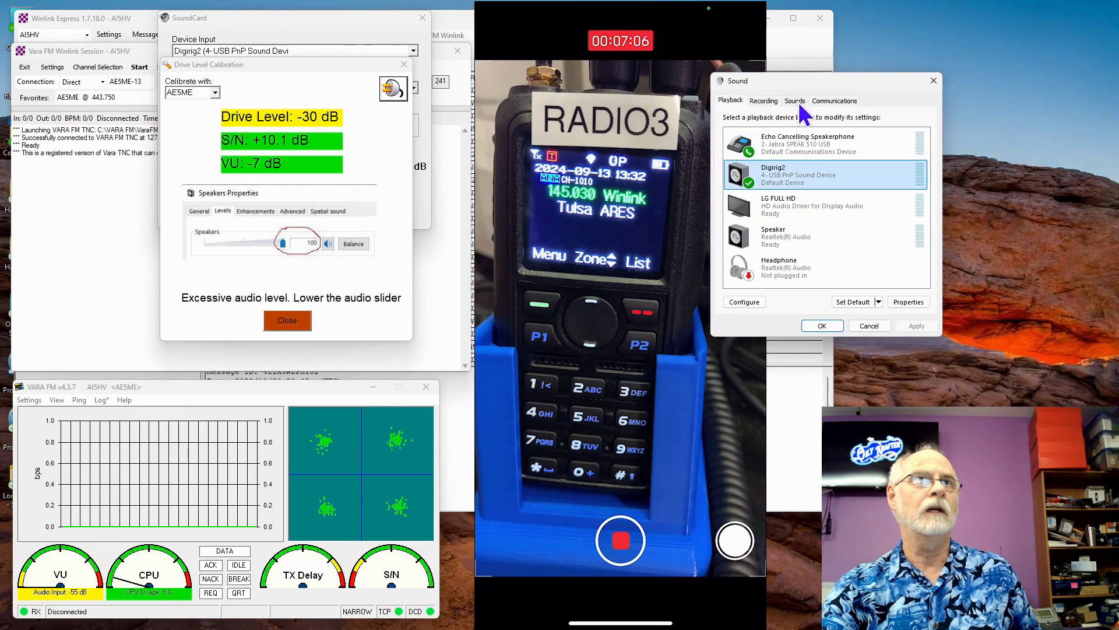
{"action": "left_click", "coordinate": [901, 302]}
{"action": "left_click", "coordinate": [783, 149]}
{"action": "left_click_drag", "start_coordinate": [840, 181], "coordinate": [783, 184]}
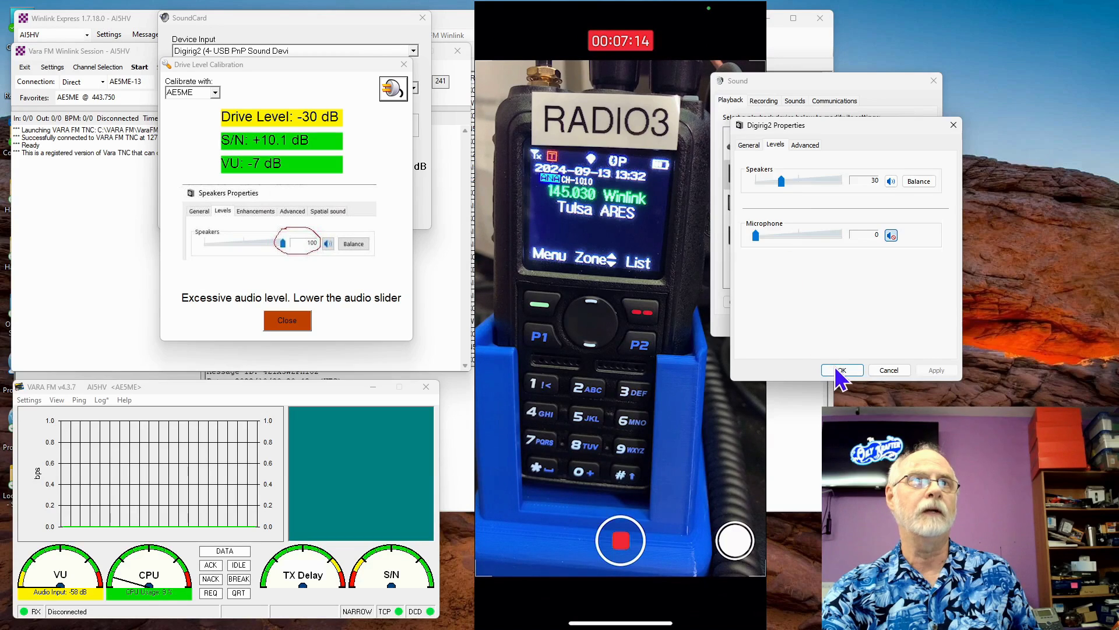
{"action": "left_click", "coordinate": [840, 370]}
{"action": "left_click", "coordinate": [824, 321]}
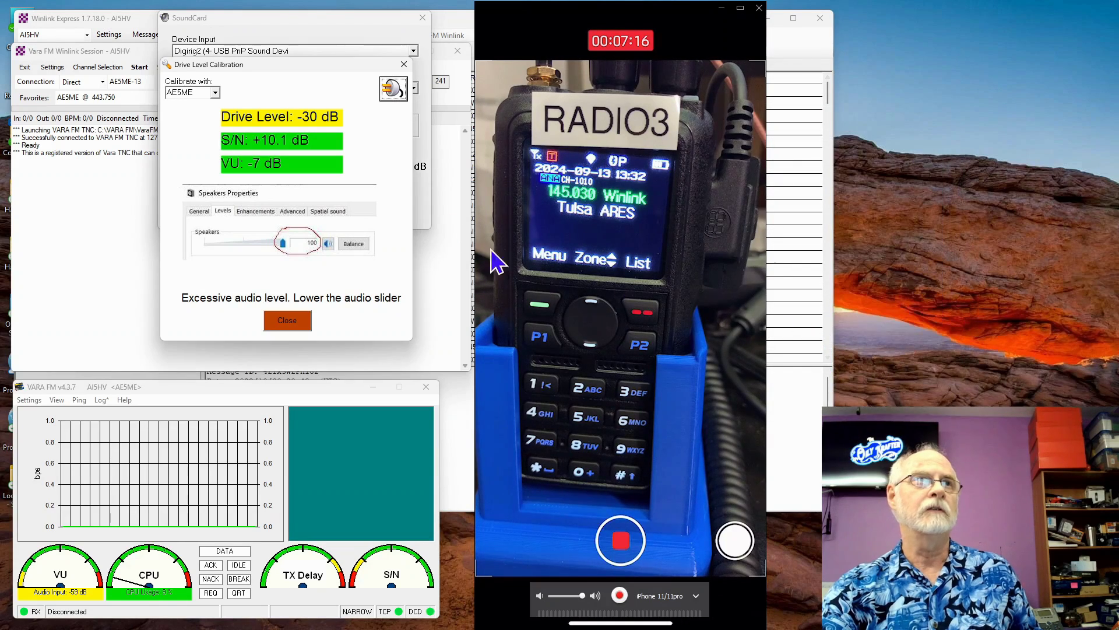
{"action": "left_click", "coordinate": [394, 88]}
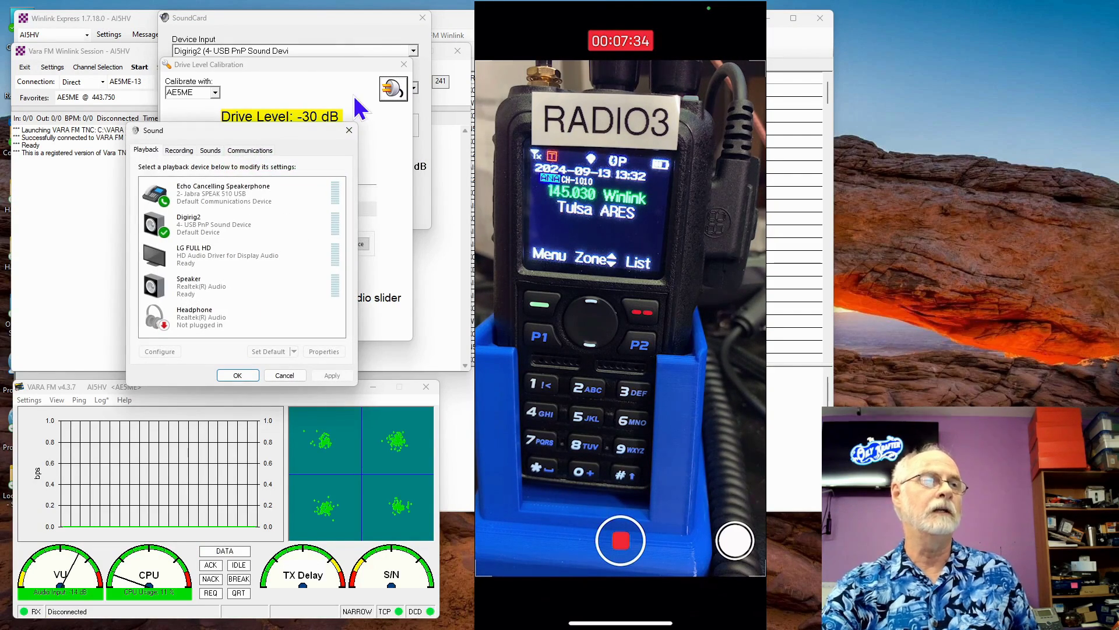
Reduce the Digirig2 playback device's speaker level to 16, confirm the sound settings, and run the drive level calibration again.
{"action": "left_click_drag", "start_coordinate": [259, 133], "coordinate": [774, 84]}
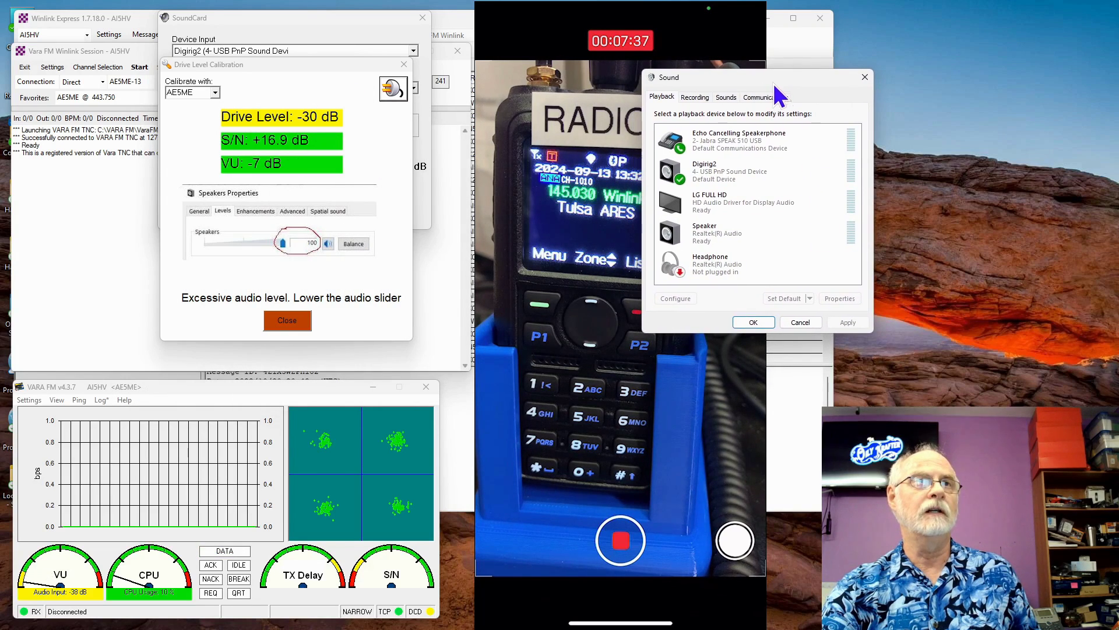
{"action": "left_click", "coordinate": [764, 182]}
{"action": "left_click", "coordinate": [839, 298]}
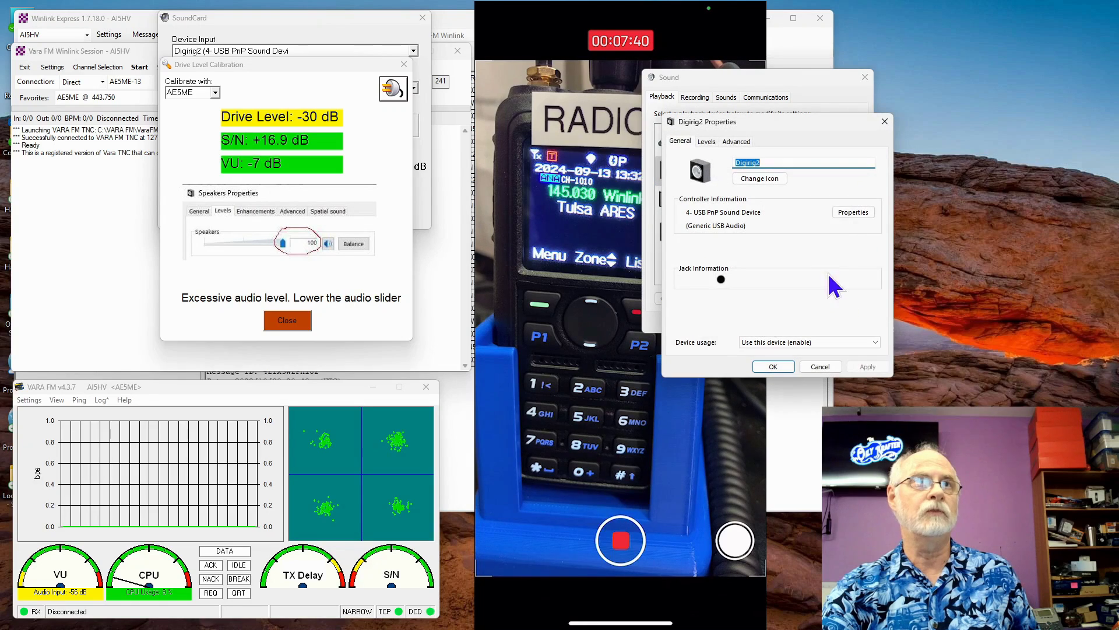
{"action": "left_click", "coordinate": [707, 142]}
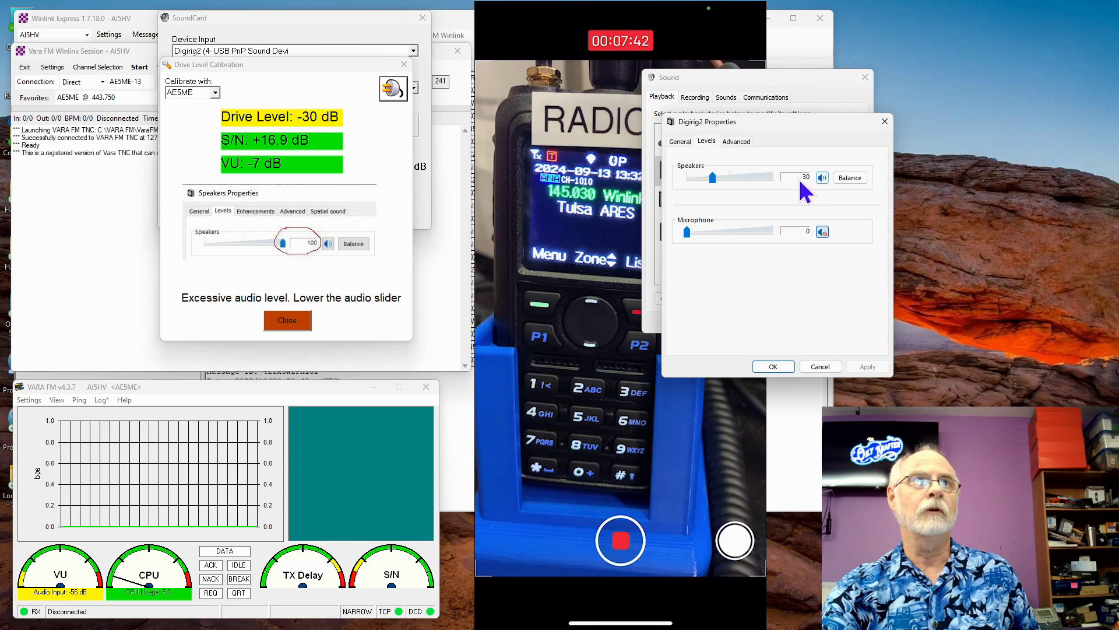
{"action": "left_click_drag", "start_coordinate": [713, 176], "coordinate": [698, 177]}
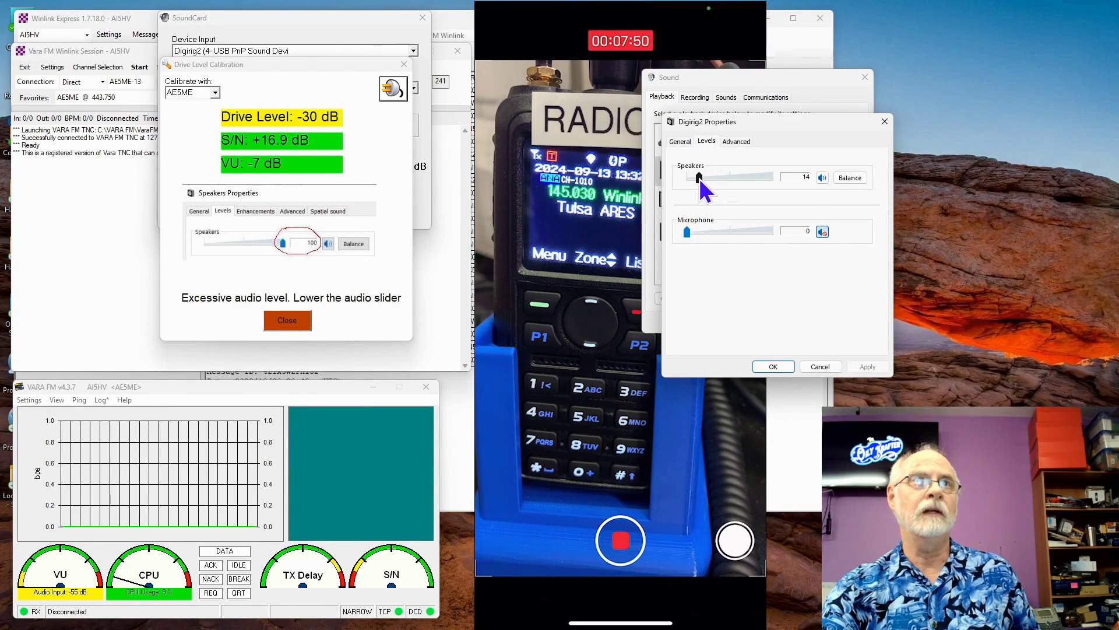
{"action": "left_click_drag", "start_coordinate": [699, 179], "coordinate": [701, 178]}
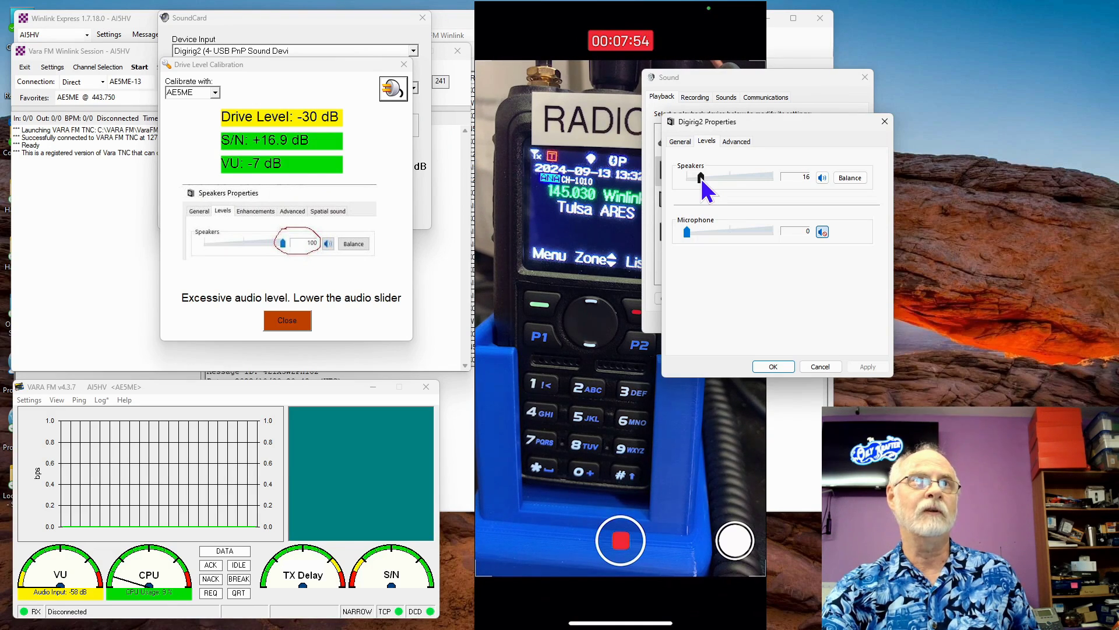
{"action": "left_click", "coordinate": [774, 368]}
{"action": "left_click", "coordinate": [752, 322]}
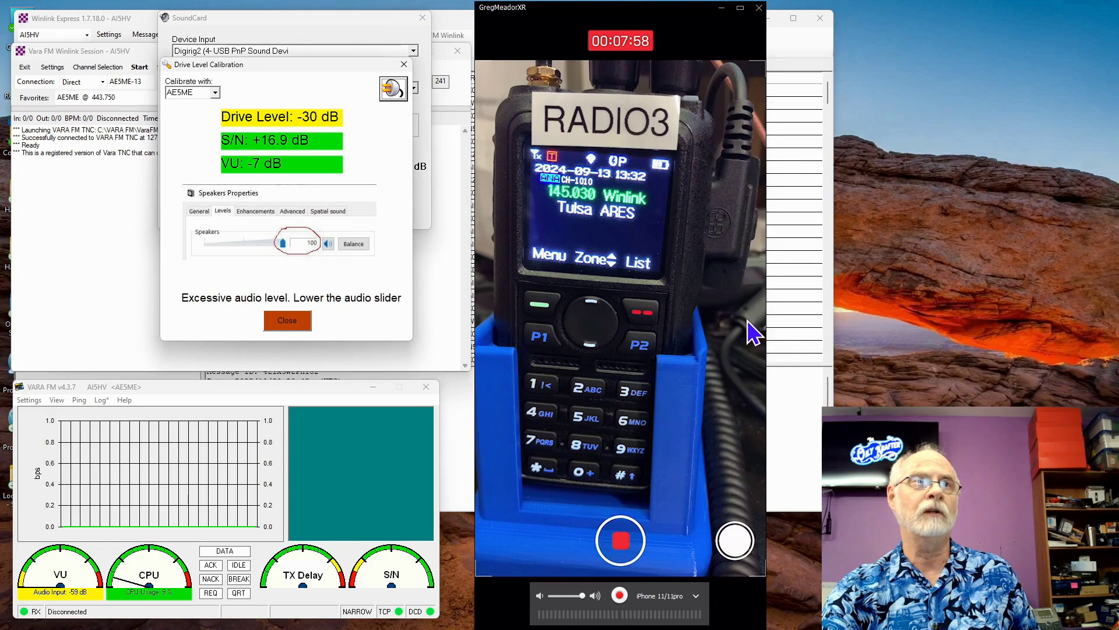
{"action": "left_click", "coordinate": [394, 91]}
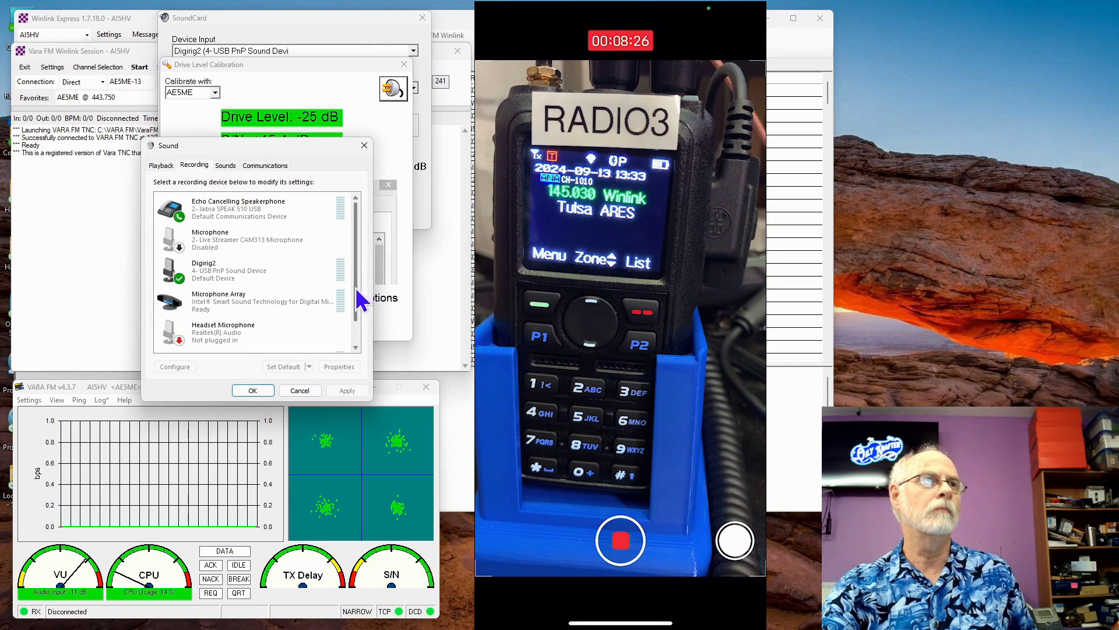
Check the Digirig2 recording device's microphone level and leave its properties without changing anything.
{"action": "left_click_drag", "start_coordinate": [282, 147], "coordinate": [582, 50]}
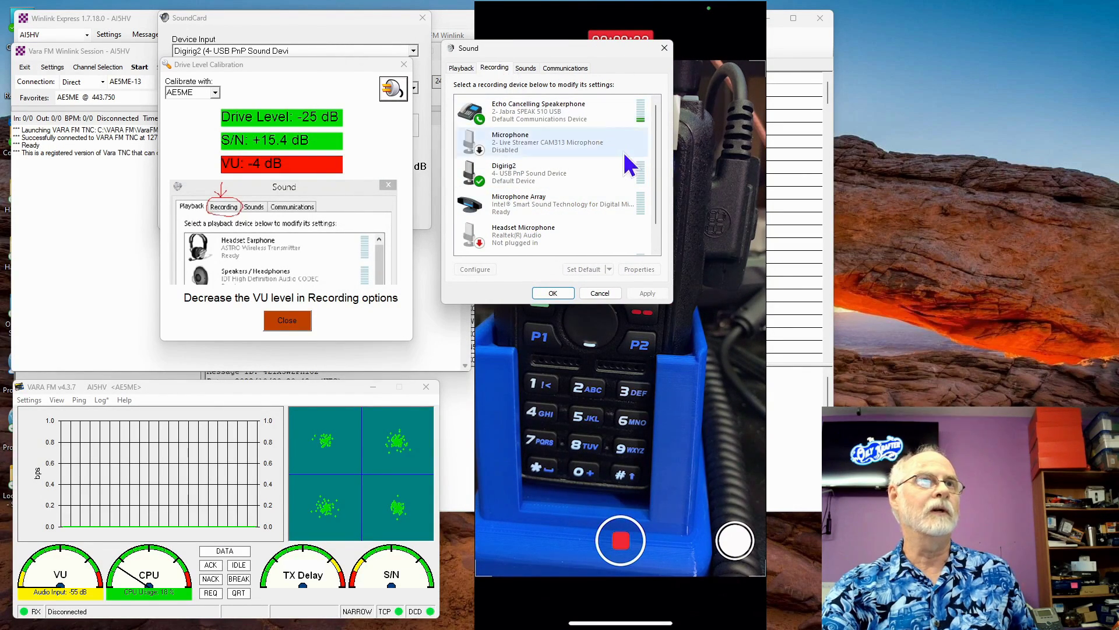
{"action": "left_click", "coordinate": [564, 177]}
{"action": "left_click", "coordinate": [637, 270]}
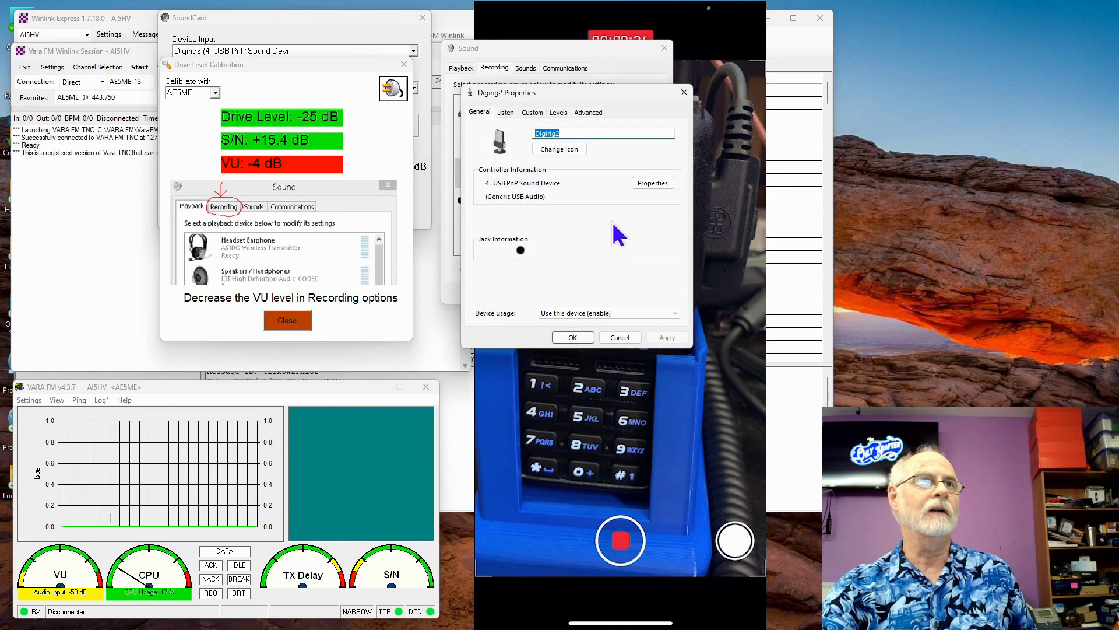
{"action": "left_click", "coordinate": [558, 113]}
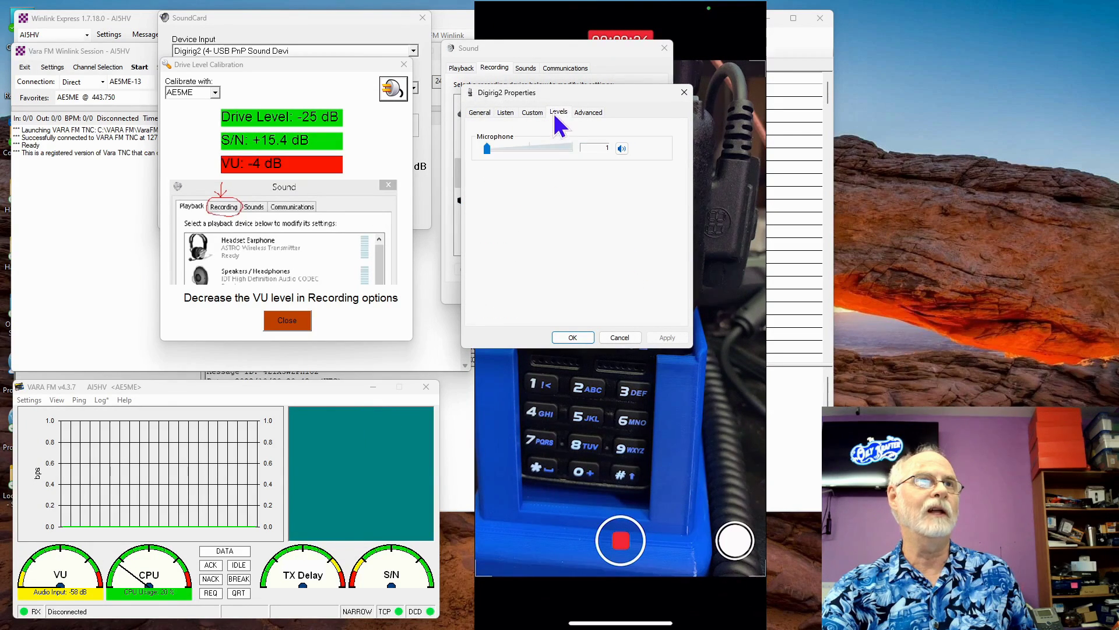
{"action": "left_click", "coordinate": [616, 338]}
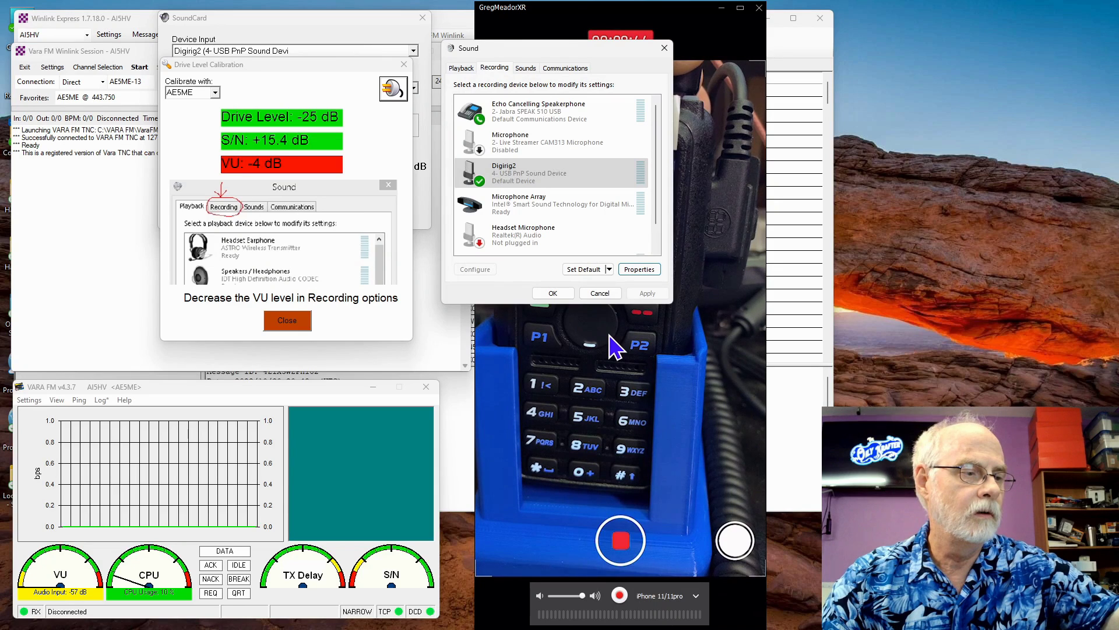
Dismiss the sound settings, rerun the drive level calibration after adjusting the radio's volume, and close the calibration and sound card windows.
{"action": "left_click_drag", "start_coordinate": [594, 50], "coordinate": [870, 87]}
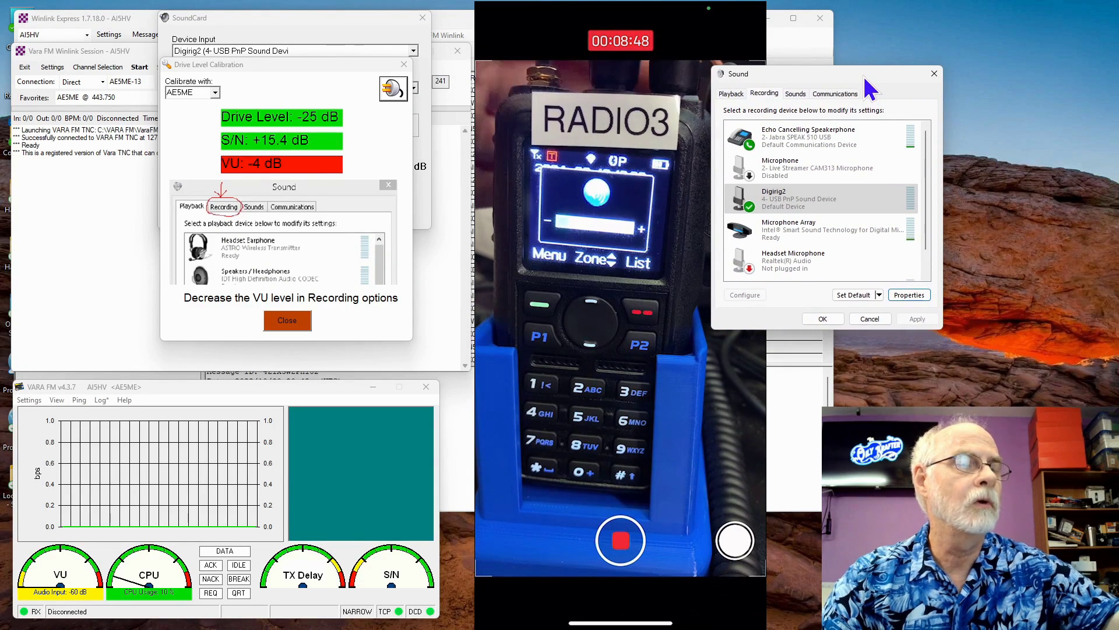
{"action": "left_click", "coordinate": [828, 319]}
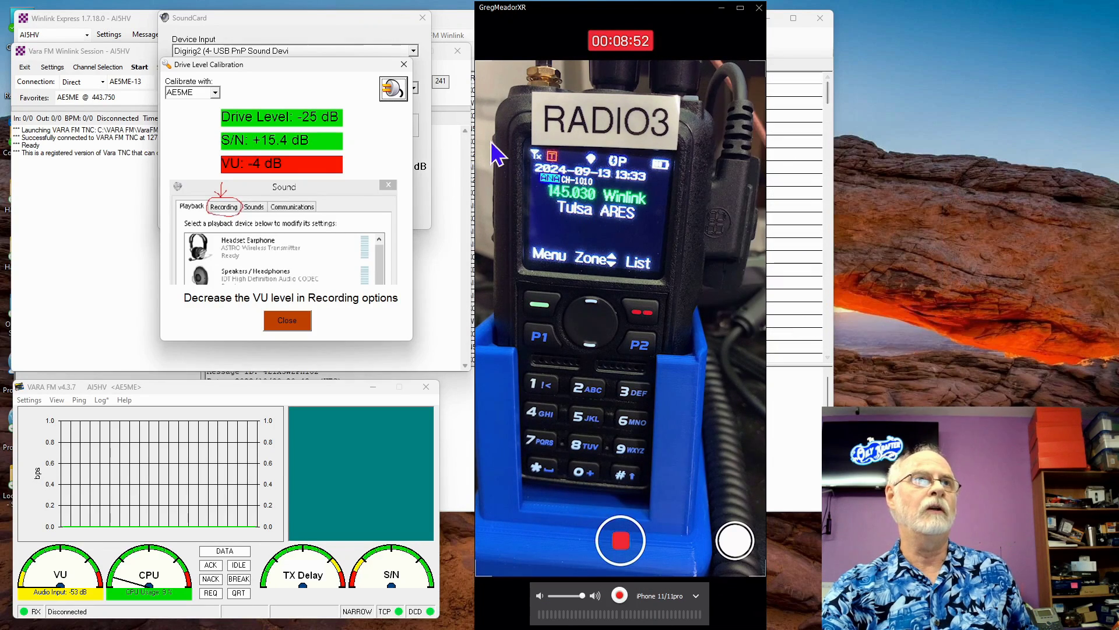
{"action": "left_click", "coordinate": [391, 90]}
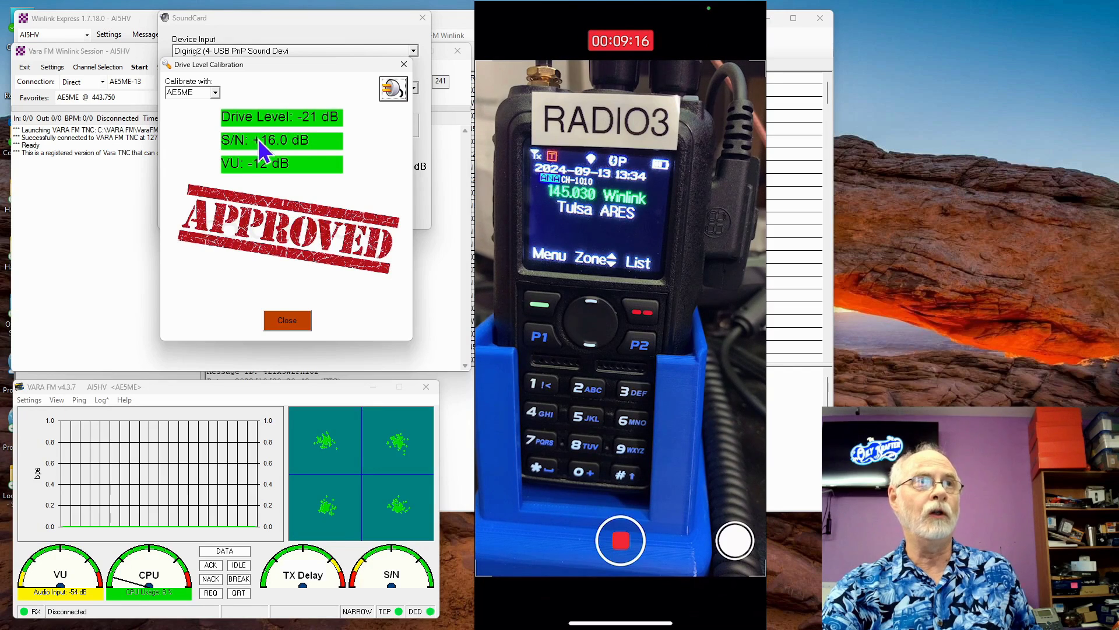
{"action": "left_click", "coordinate": [297, 323]}
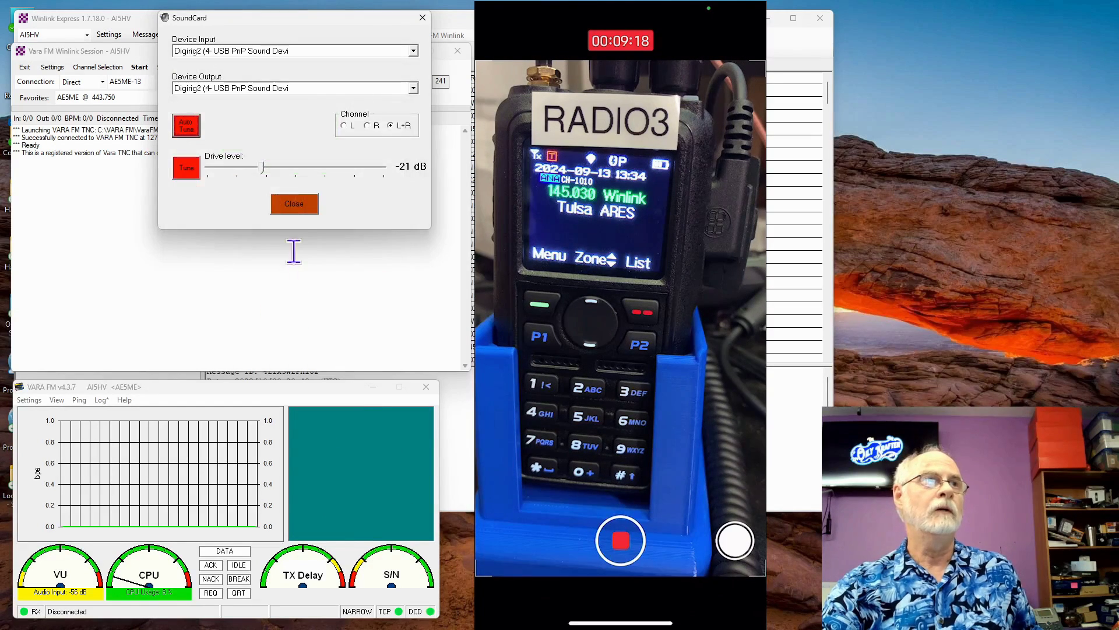
{"action": "left_click", "coordinate": [294, 204]}
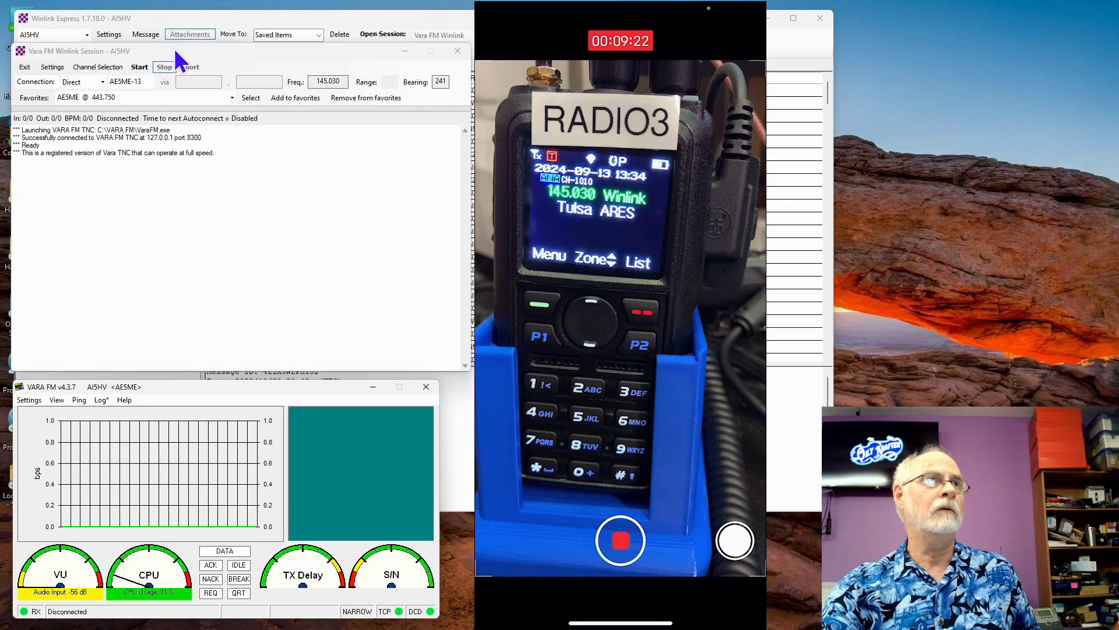
Move the VARA FM session window out of the way and open a new Winlink message beside the inbox.
{"action": "left_click_drag", "start_coordinate": [186, 52], "coordinate": [181, 286]}
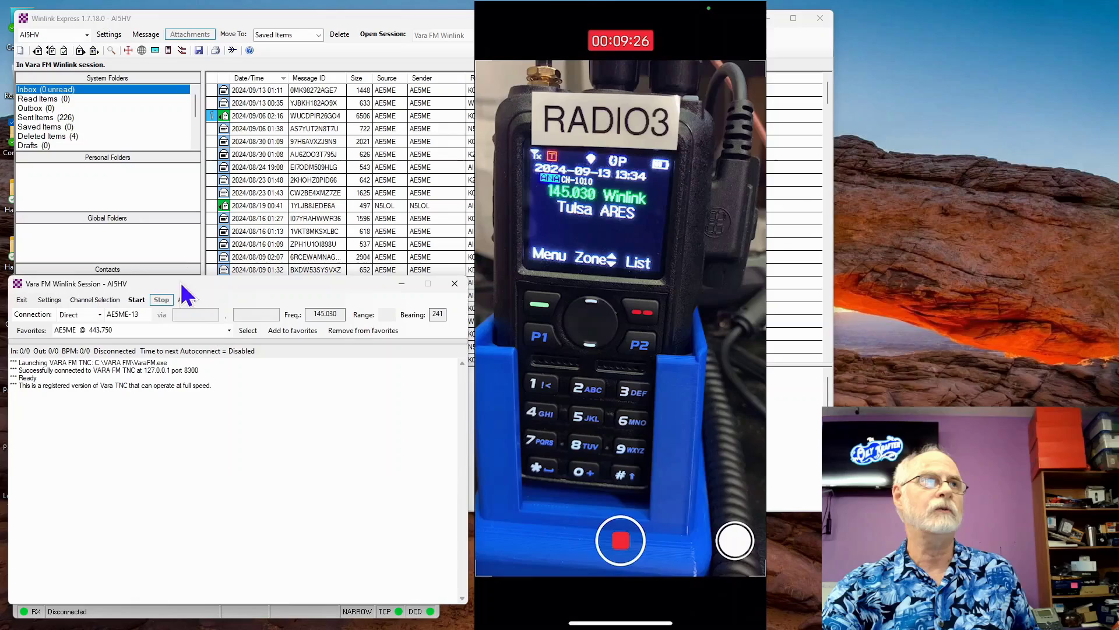
{"action": "left_click", "coordinate": [28, 50]}
{"action": "left_click", "coordinate": [20, 51]}
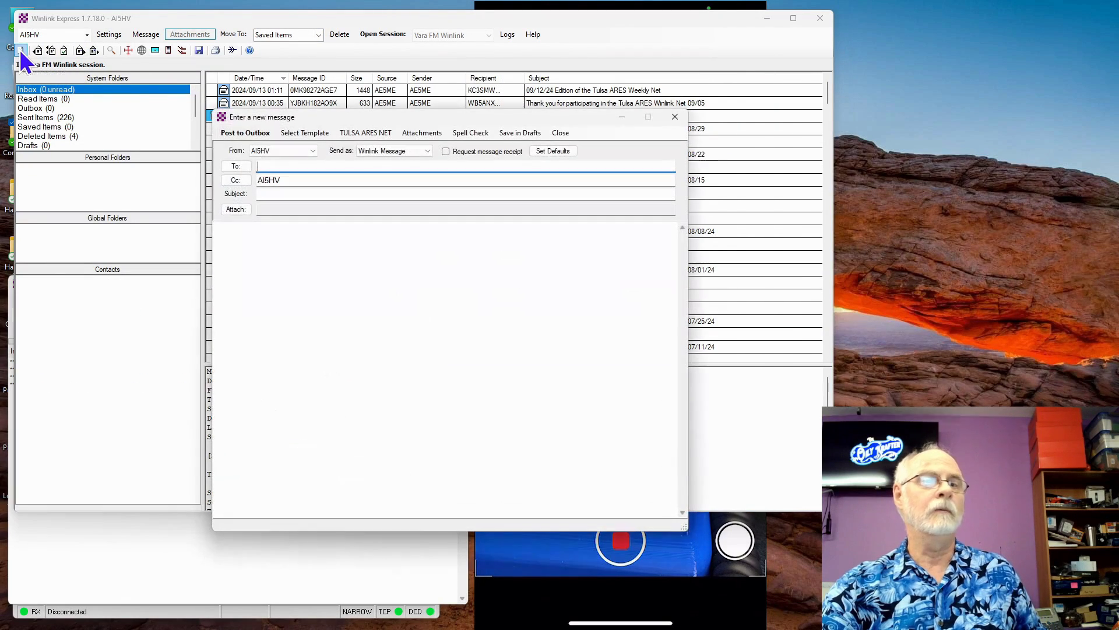
{"action": "left_click_drag", "start_coordinate": [475, 120], "coordinate": [886, 87]}
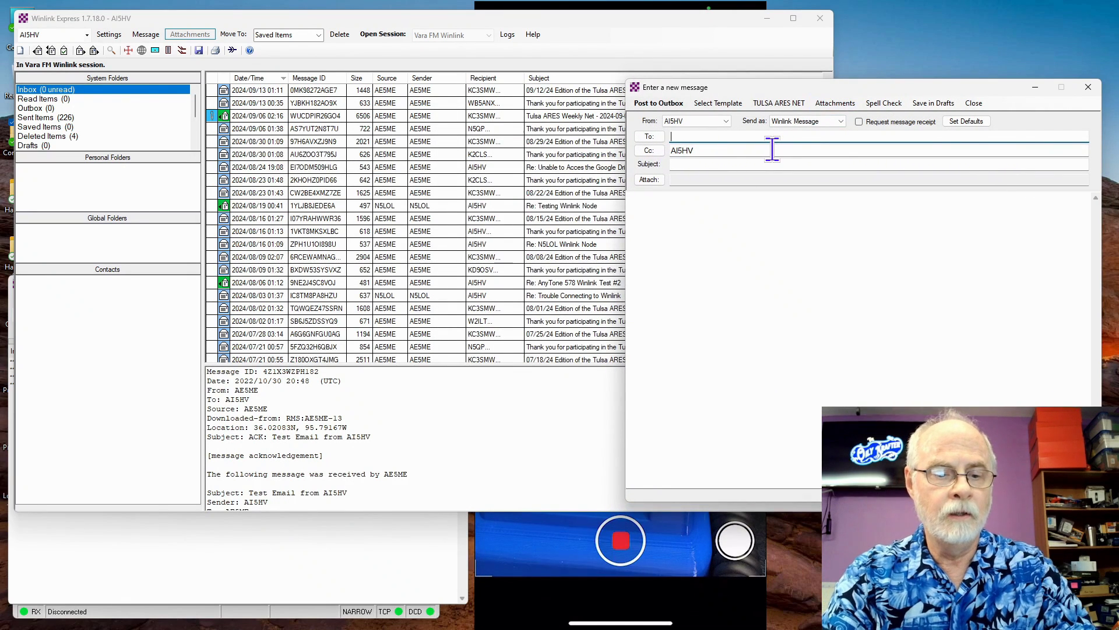
Address the new message to the call sign of the station used for calibration, keeping the existing copy recipient.
{"action": "key", "text": "Caps_Lock"}
{"action": "type", "text": "AE5"}
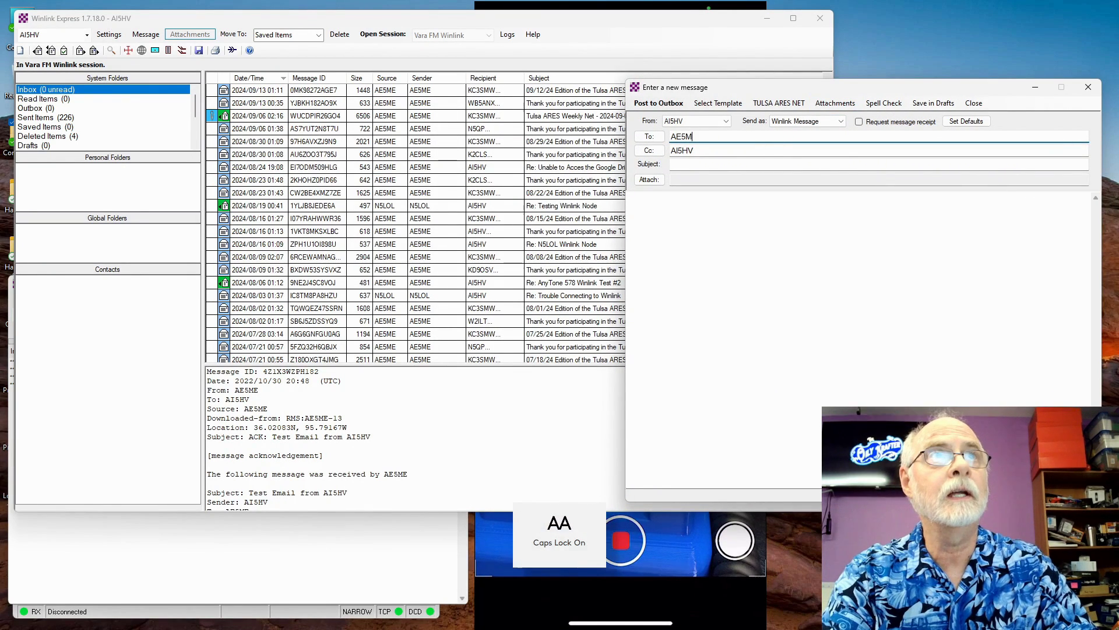
{"action": "type", "text": "ME"}
{"action": "key", "text": "Tab"}
{"action": "key", "text": "Tab"}
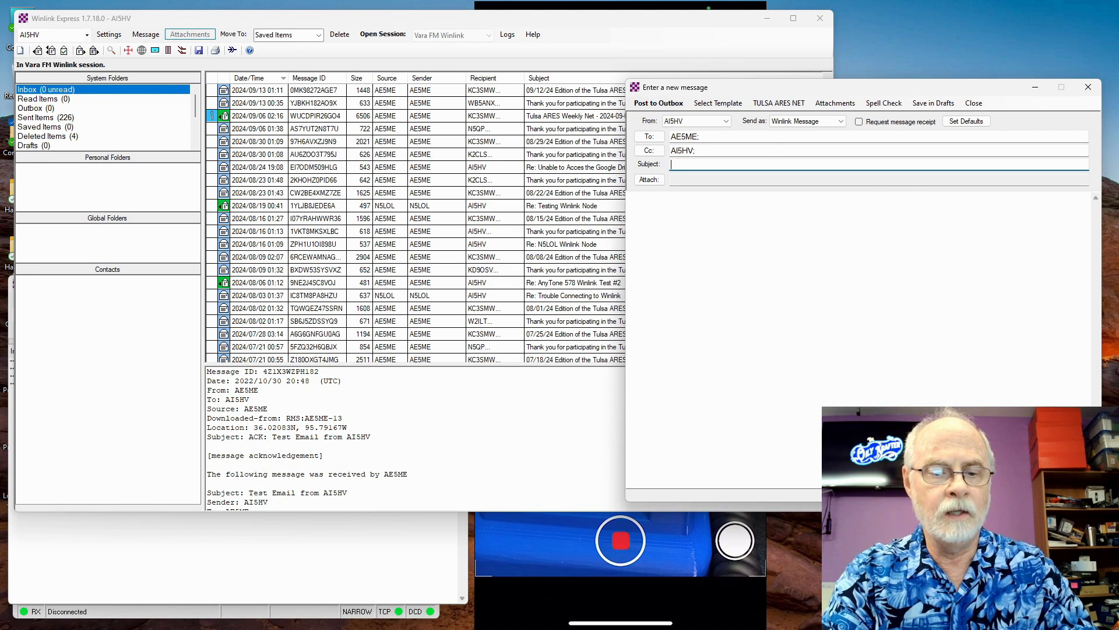
Enter "Winlink Test" as the subject of the new message.
{"action": "key", "text": "Caps_Lock"}
{"action": "type", "text": "Test"}
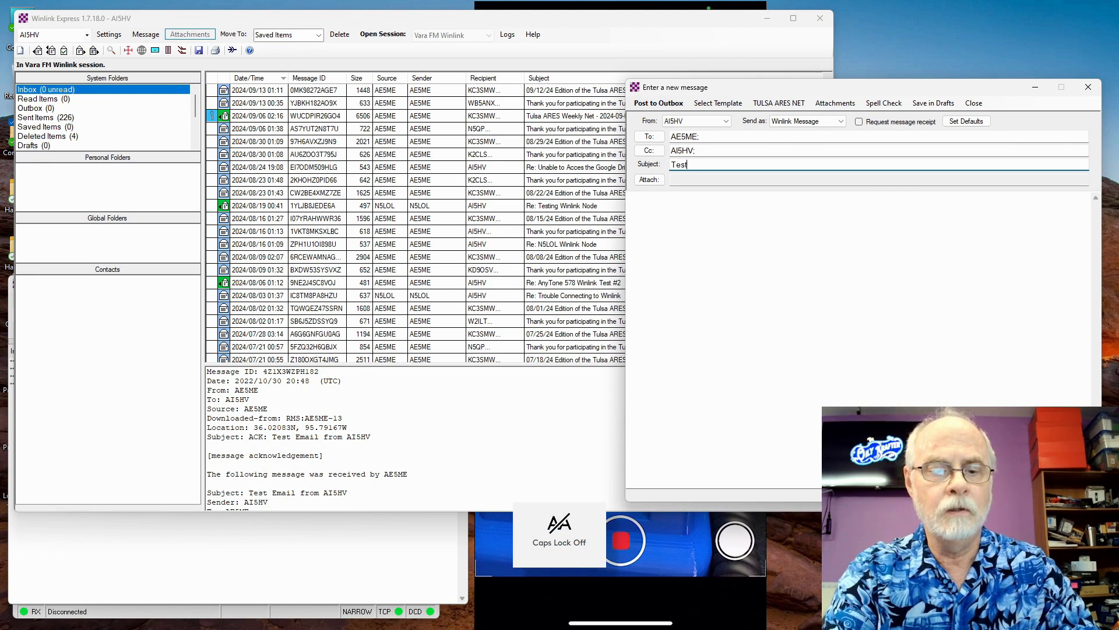
{"action": "key", "text": "BackSpace"}
{"action": "type", "text": "Win"}
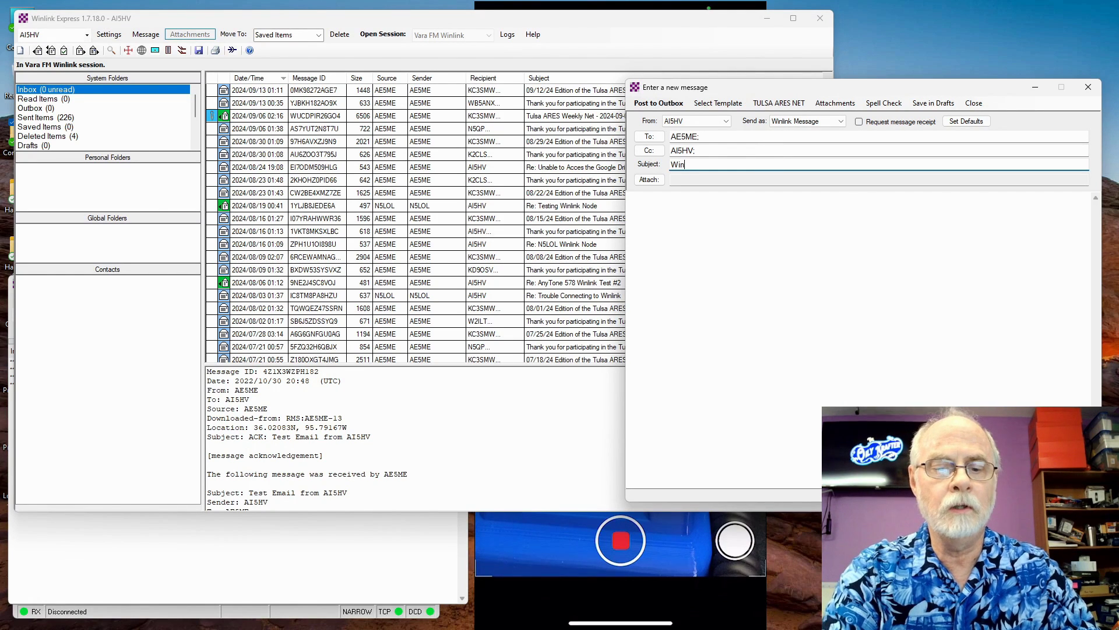
{"action": "type", "text": "link Test"}
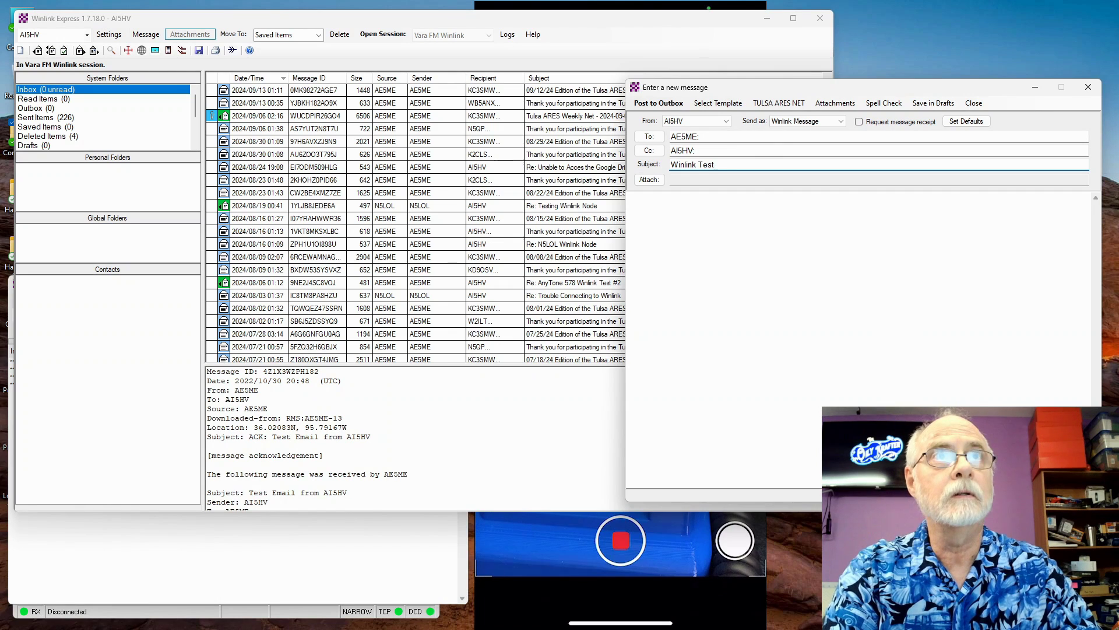
Write the body "Winlink test using AnyTone 878UVIIPlus and Digirig Mobile." and post the message to the Outbox.
{"action": "left_click", "coordinate": [631, 197]}
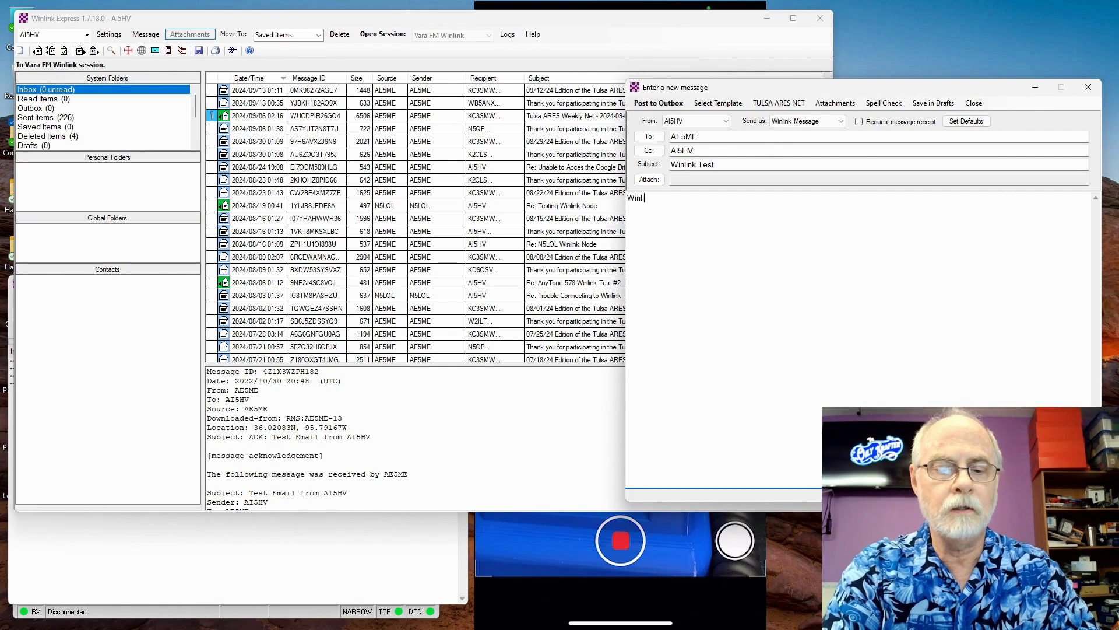
{"action": "type", "text": "Winlink test using AnyTone 878UVIIPlus and Digirig Mobile."}
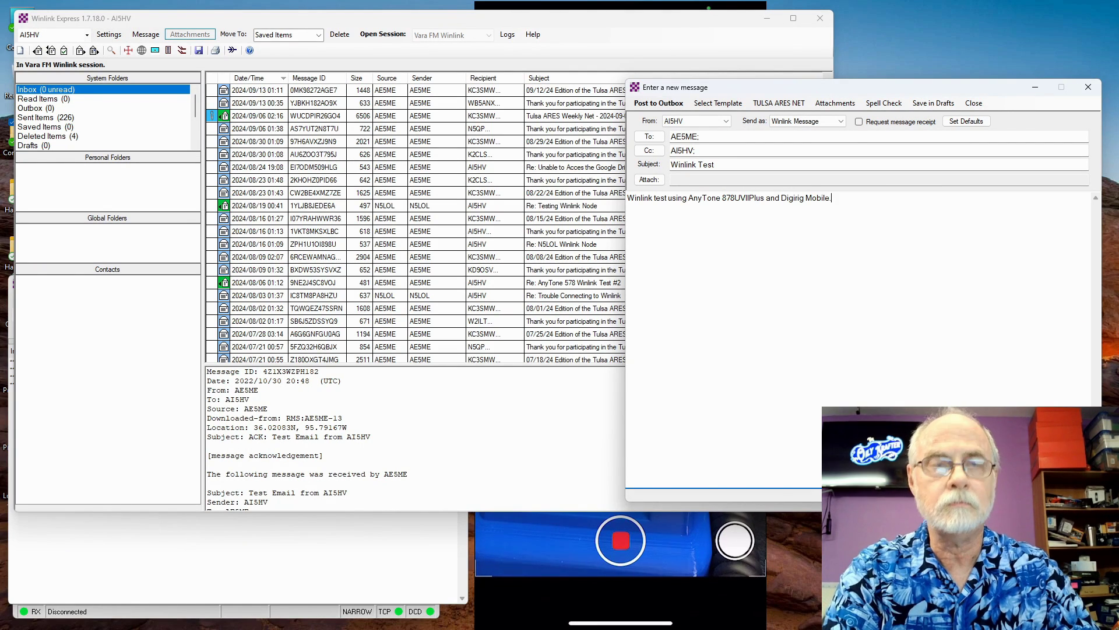
{"action": "key", "text": "Return"}
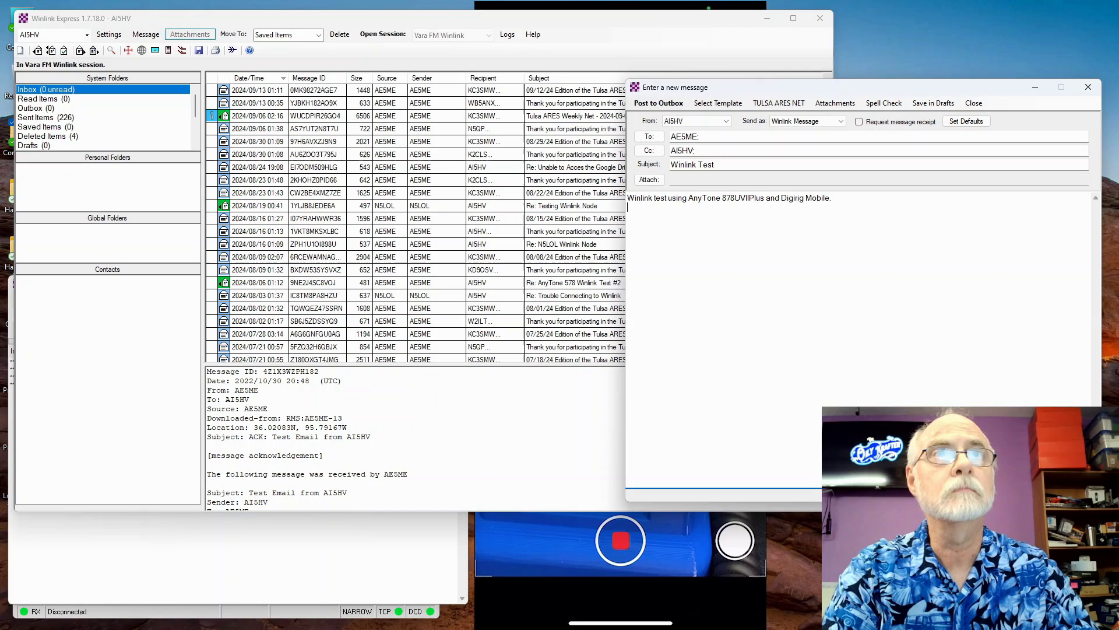
{"action": "left_click", "coordinate": [670, 103]}
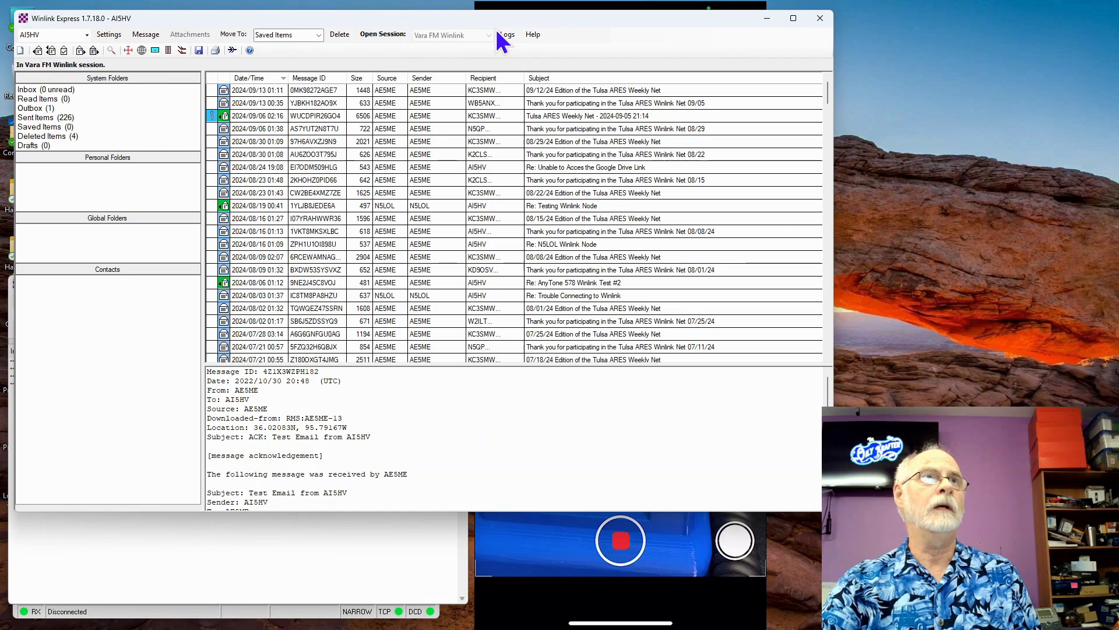
Minimize the Winlink Express mail window and arrange the session window above the VARA FM modem window so both are visible.
{"action": "left_click", "coordinate": [767, 18]}
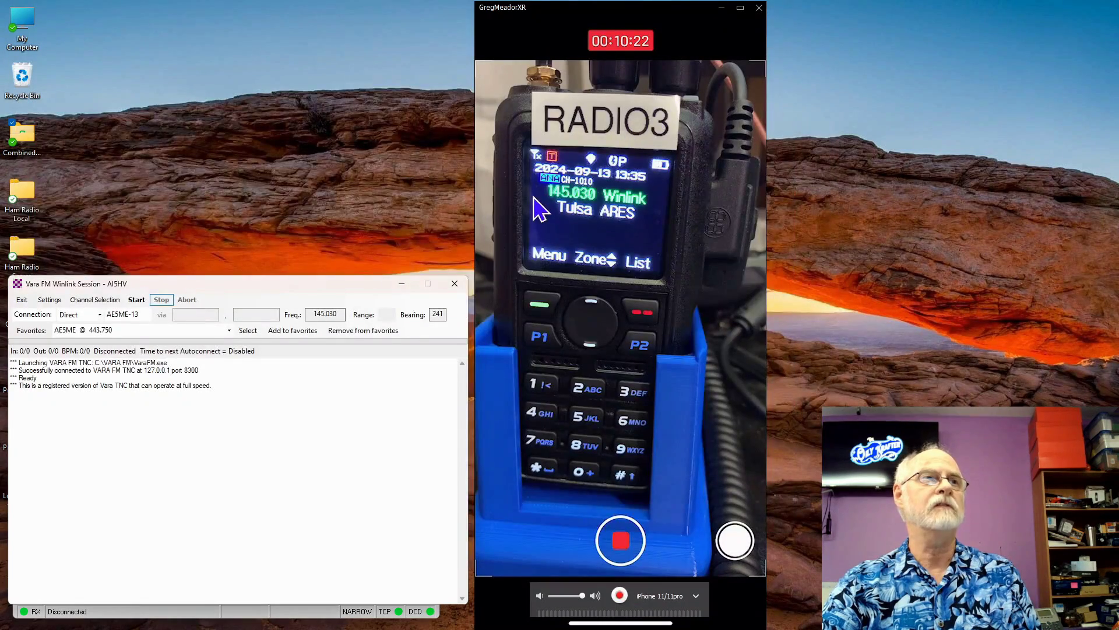
{"action": "left_click", "coordinate": [286, 619]}
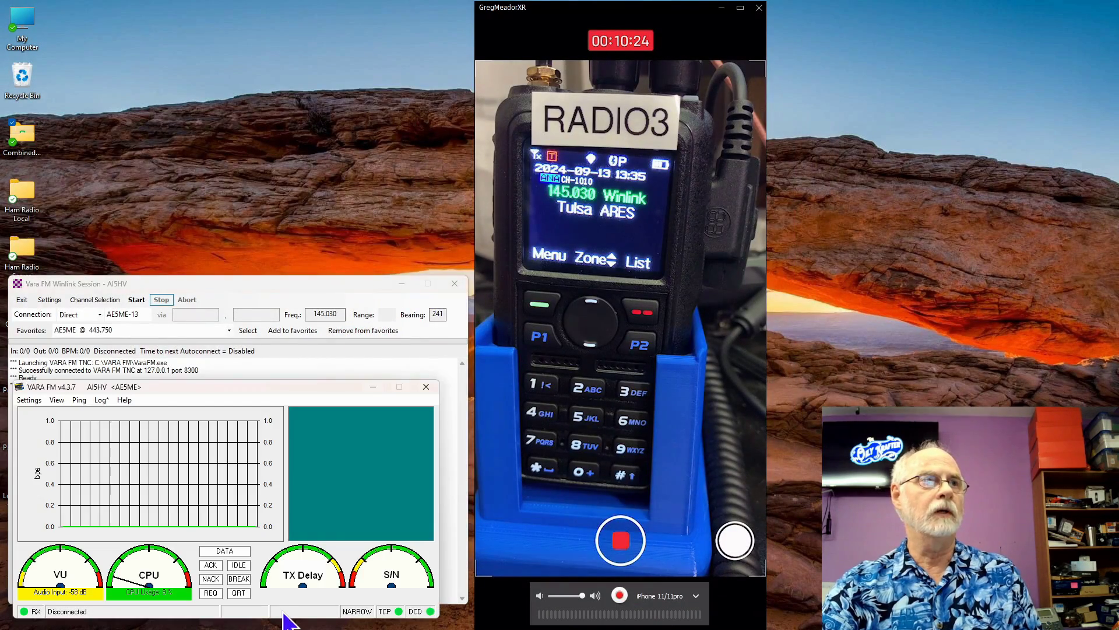
{"action": "left_click", "coordinate": [250, 344]}
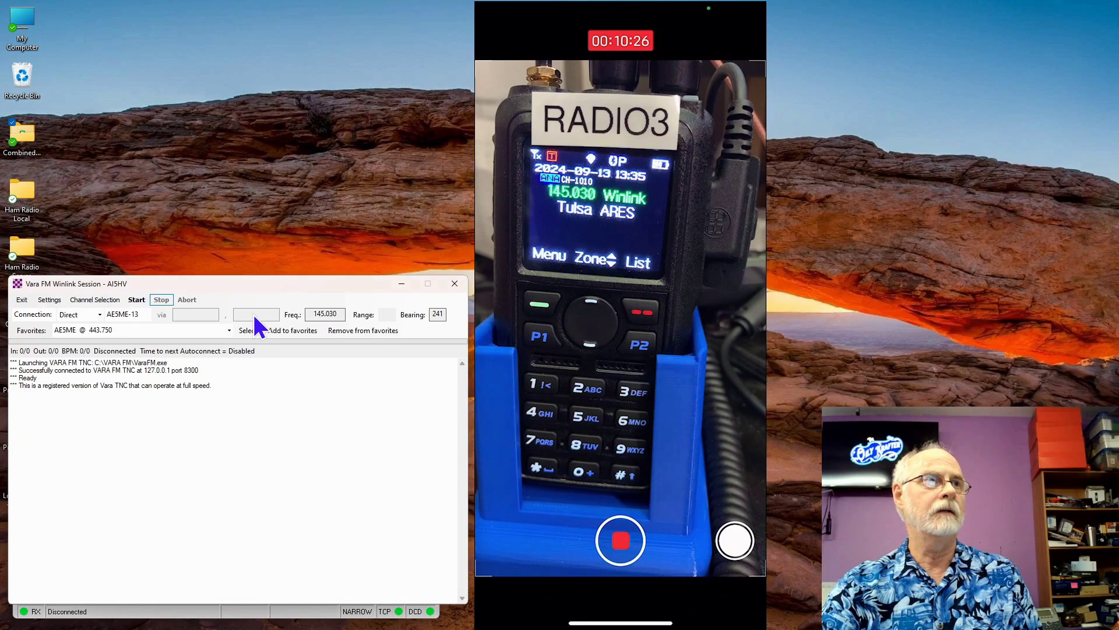
{"action": "left_click_drag", "start_coordinate": [253, 287], "coordinate": [260, 38]}
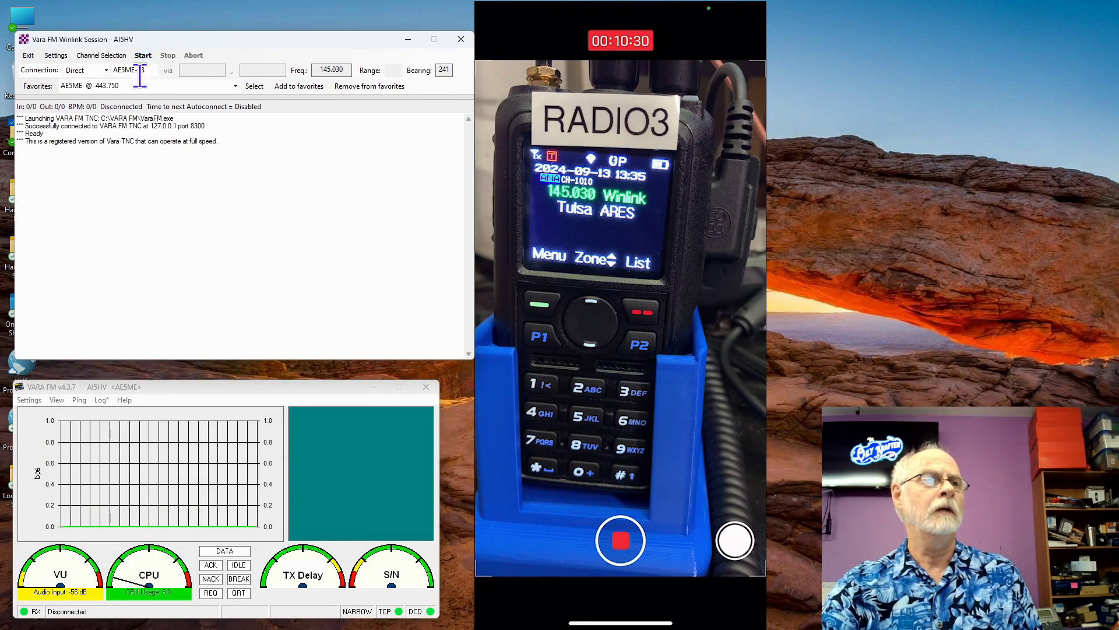
Check the Outbox in the mail window and start the VARA FM session with the selected gateway to send the queued message.
{"action": "mouse_move", "coordinate": [673, 623]}
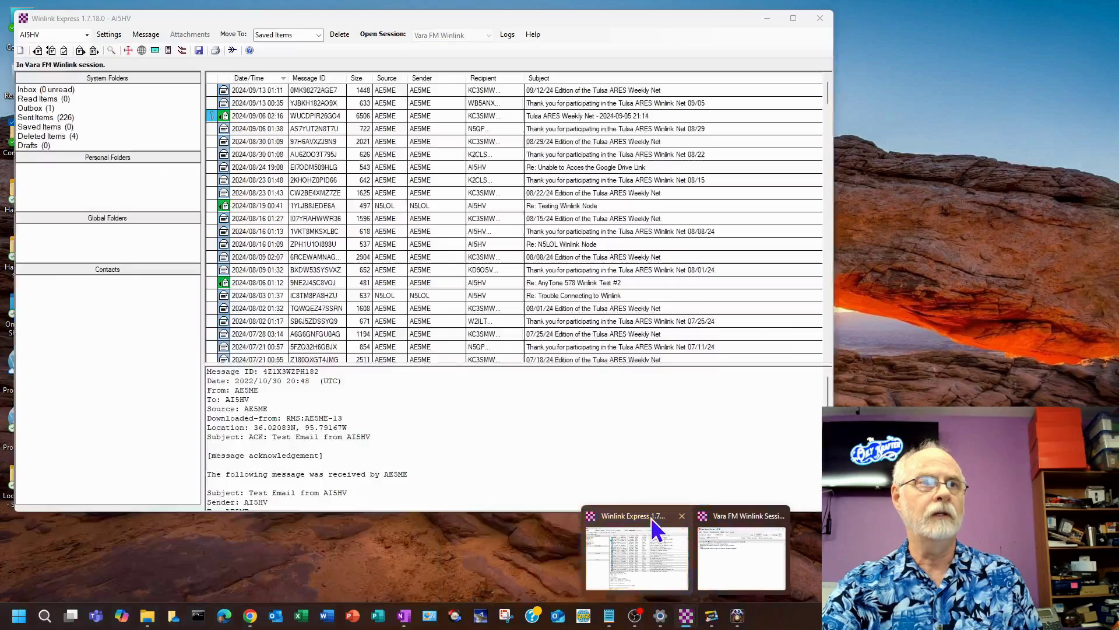
{"action": "left_click", "coordinate": [652, 518]}
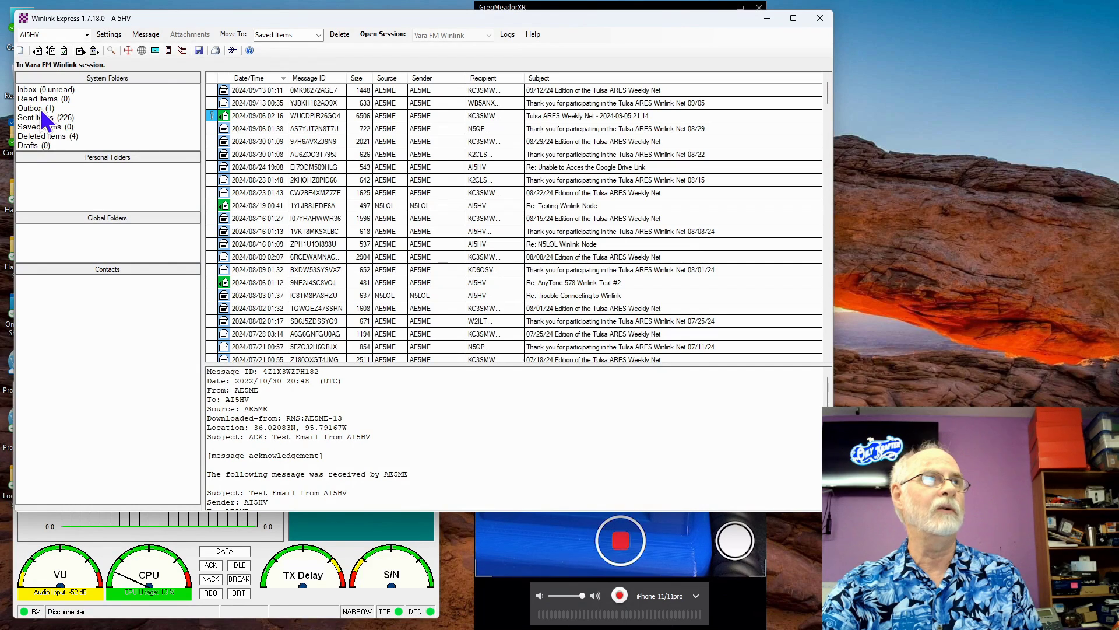
{"action": "left_click", "coordinate": [769, 17]}
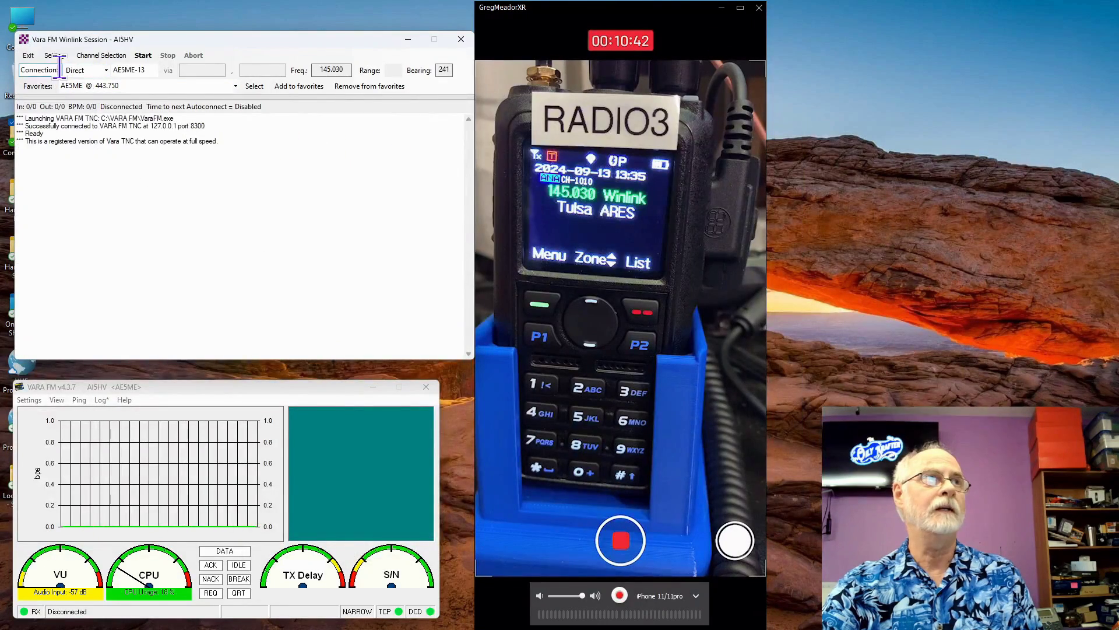
{"action": "left_click", "coordinate": [143, 55]}
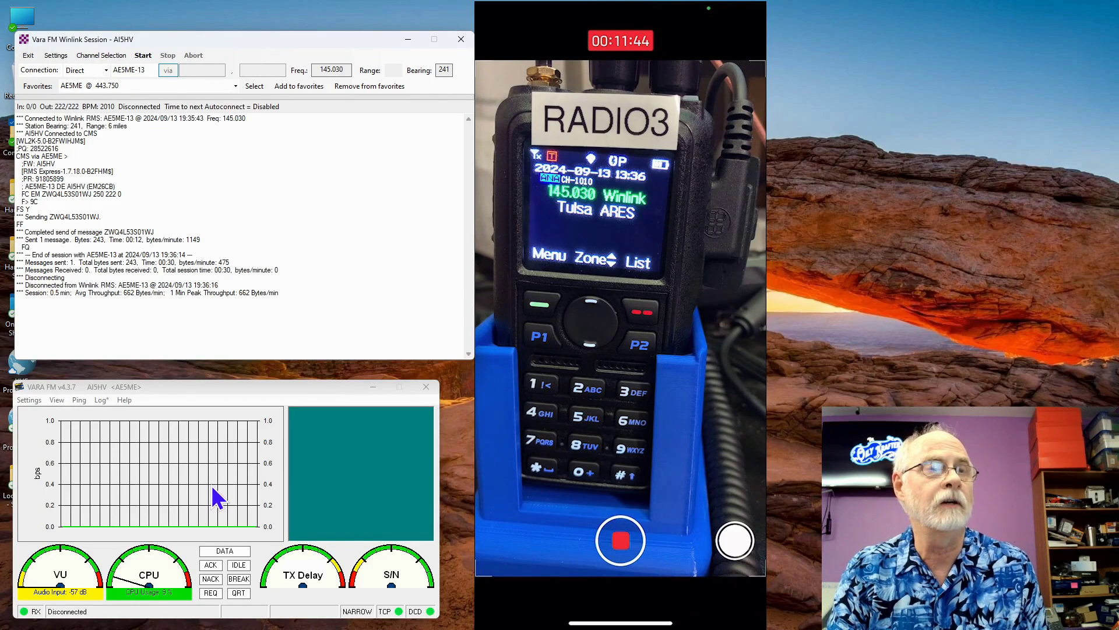
Read the transmitted Winlink Test message in Sent Items and return to the Inbox before minimizing the mail window.
{"action": "mouse_move", "coordinate": [560, 513]}
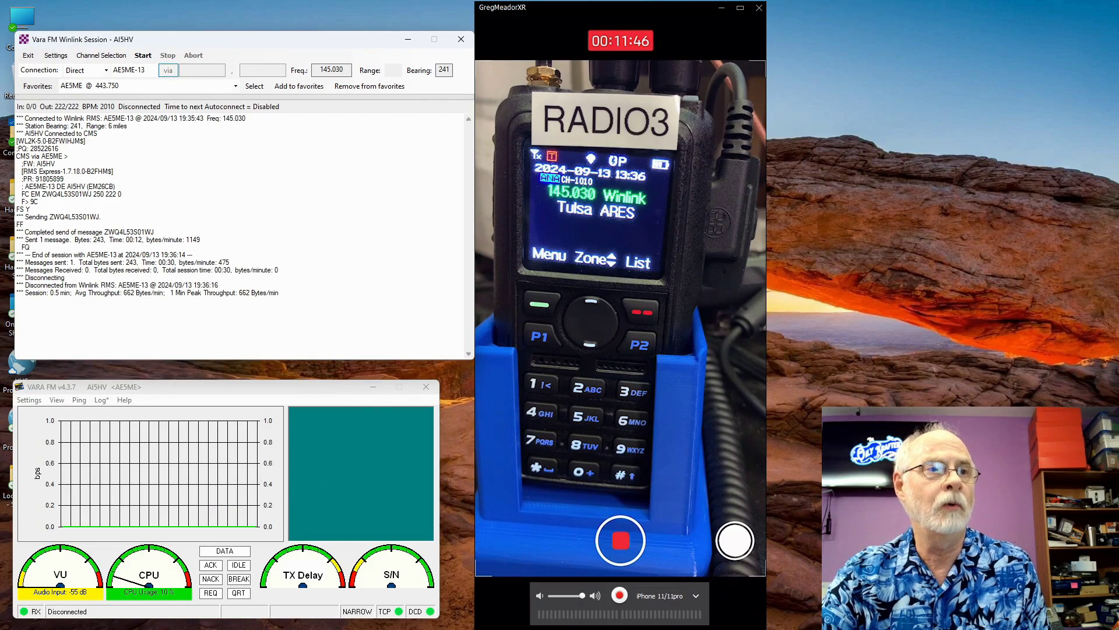
{"action": "mouse_move", "coordinate": [697, 620]}
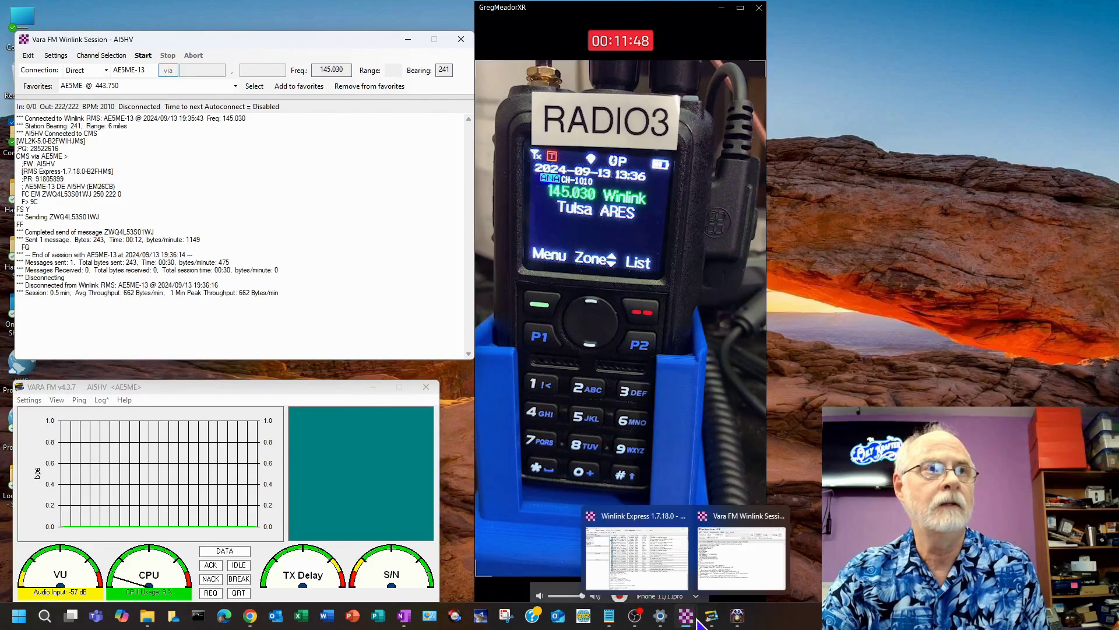
{"action": "left_click", "coordinate": [636, 512]}
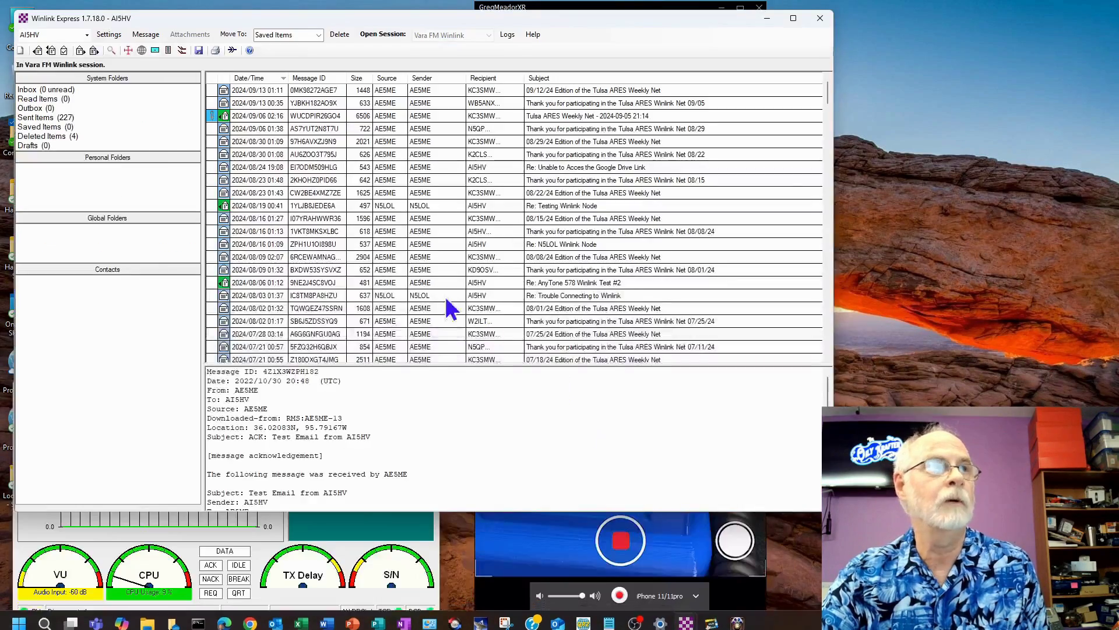
{"action": "left_click", "coordinate": [39, 117]}
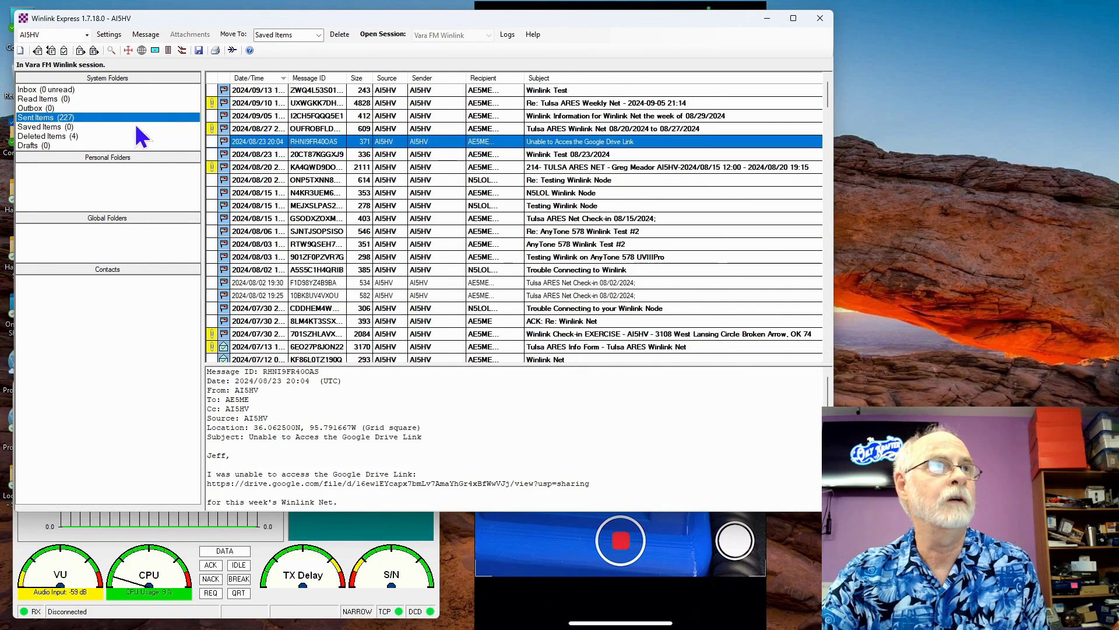
{"action": "left_click", "coordinate": [254, 90]}
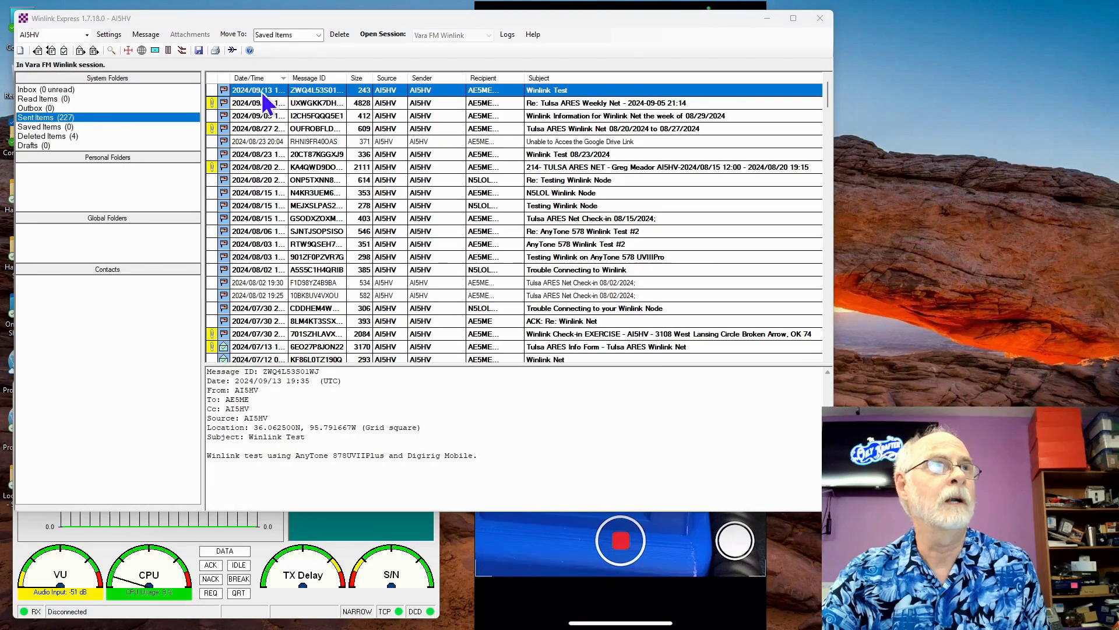
{"action": "double_click", "coordinate": [577, 90]}
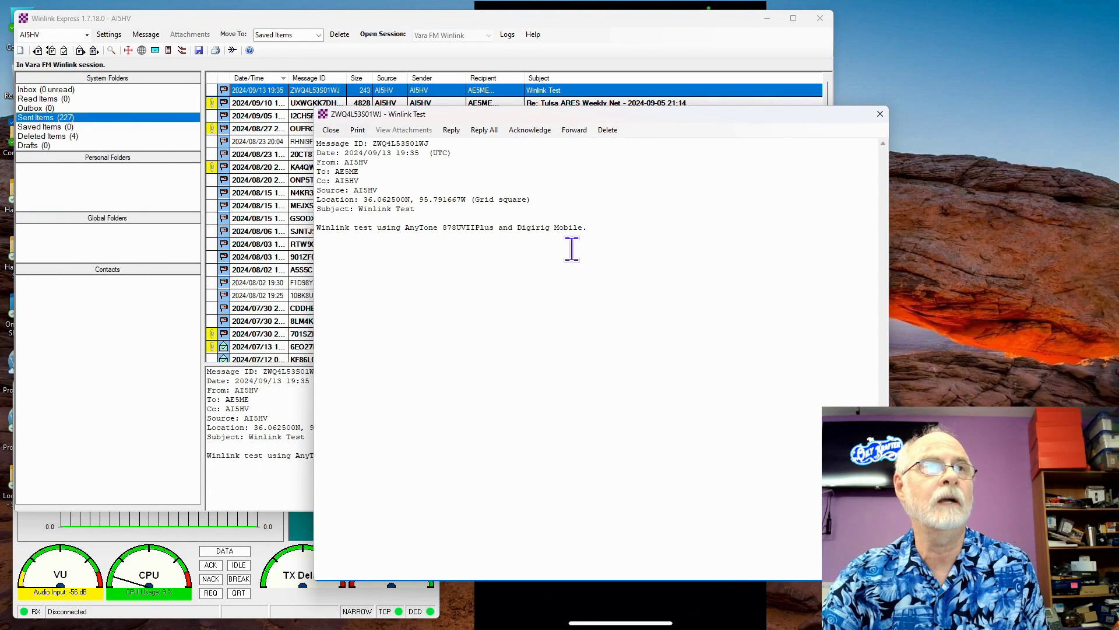
{"action": "left_click", "coordinate": [880, 114]}
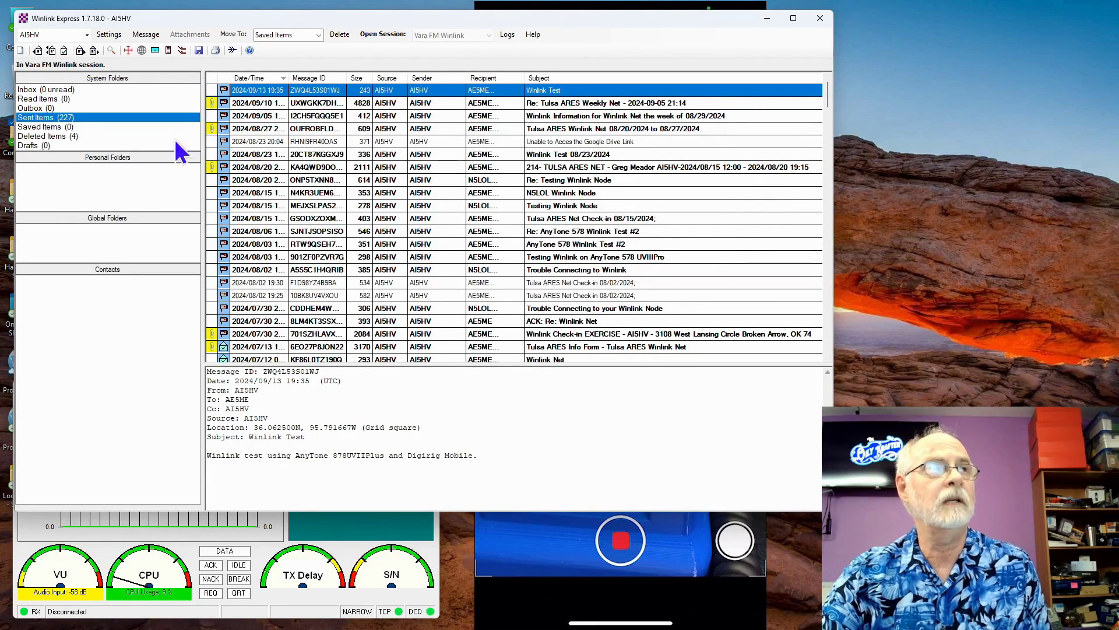
{"action": "left_click", "coordinate": [59, 90]}
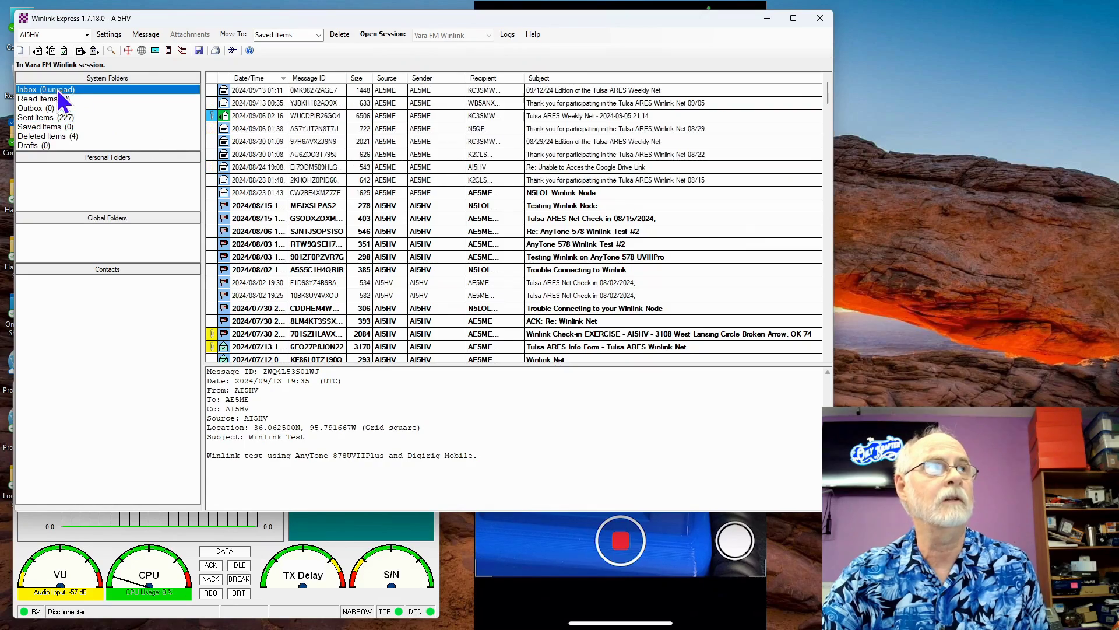
{"action": "left_click", "coordinate": [769, 19]}
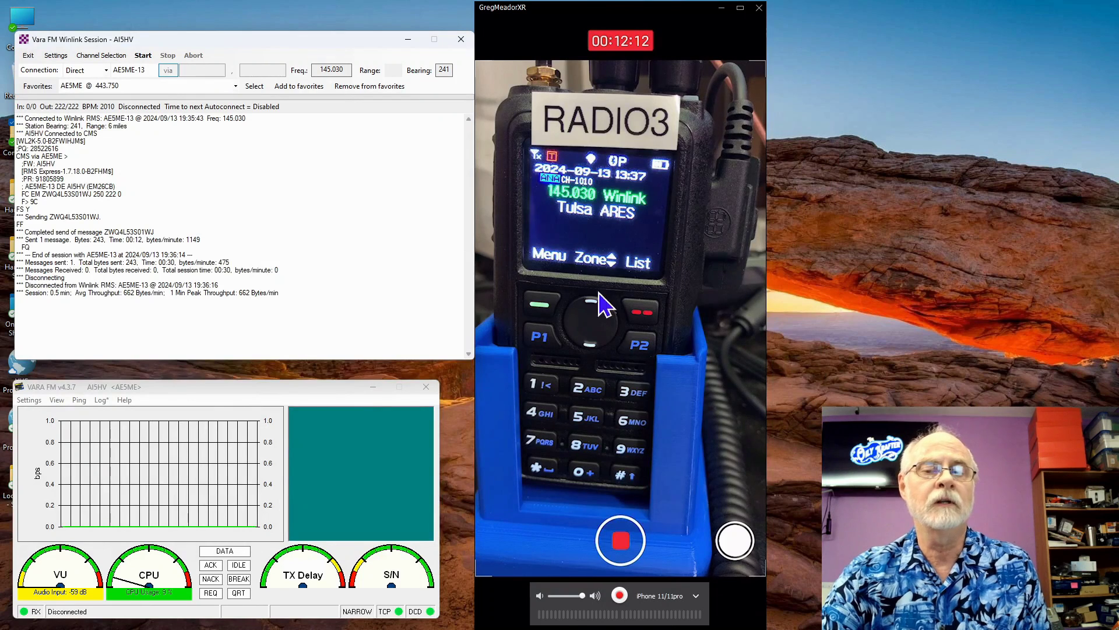